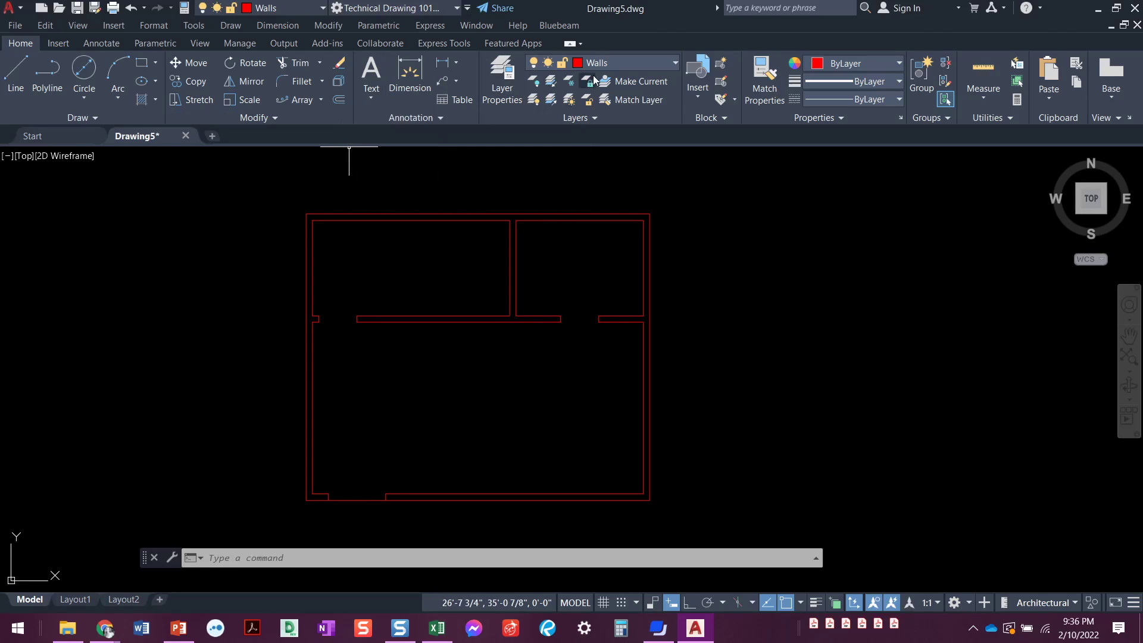
Make the Windows layer the current layer.
{"action": "left_click", "coordinate": [619, 63]}
{"action": "left_click", "coordinate": [607, 170]}
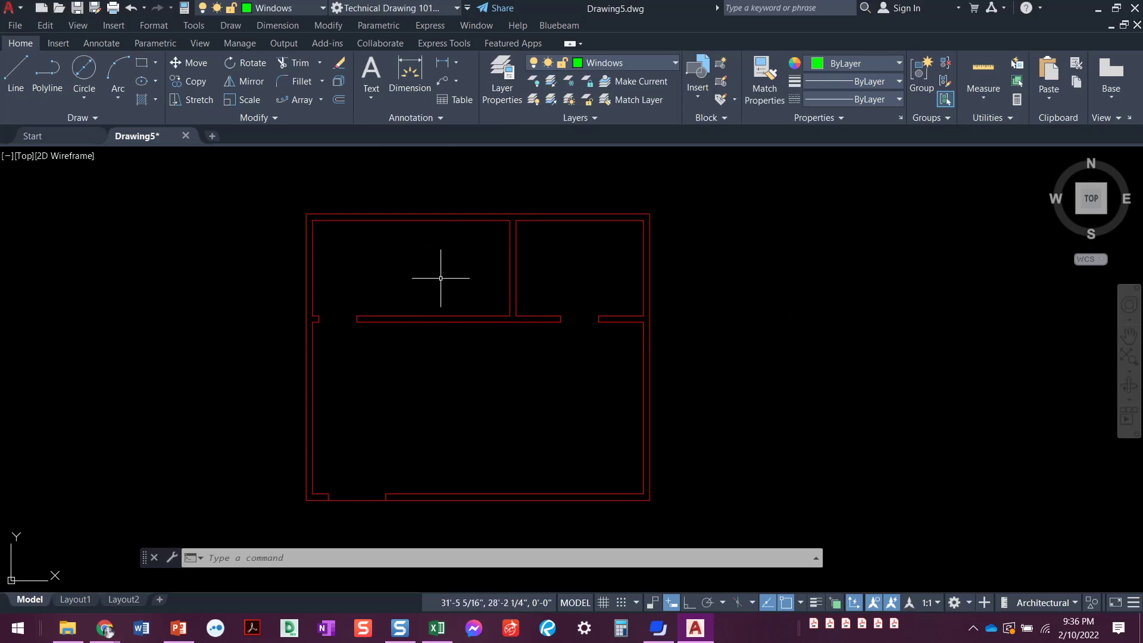
Try offsetting the left exterior wall's outer line 6'6" into the building on its source layer, and erase the copy.
{"action": "left_click", "coordinate": [339, 99]}
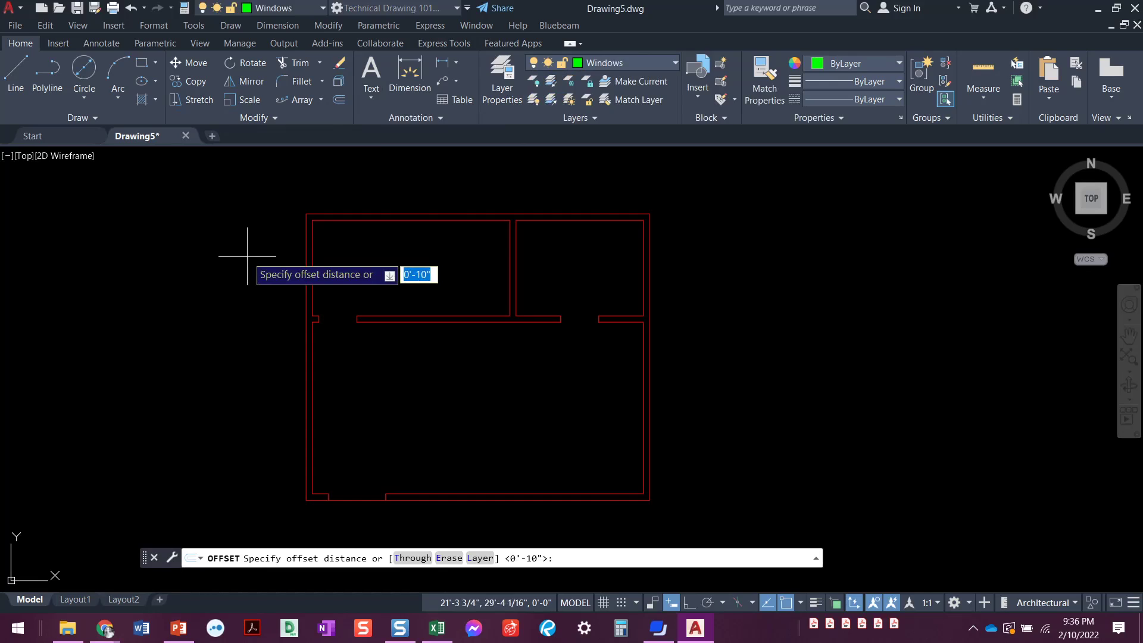
{"action": "type", "text": "6'6"}
{"action": "key", "text": "Return"}
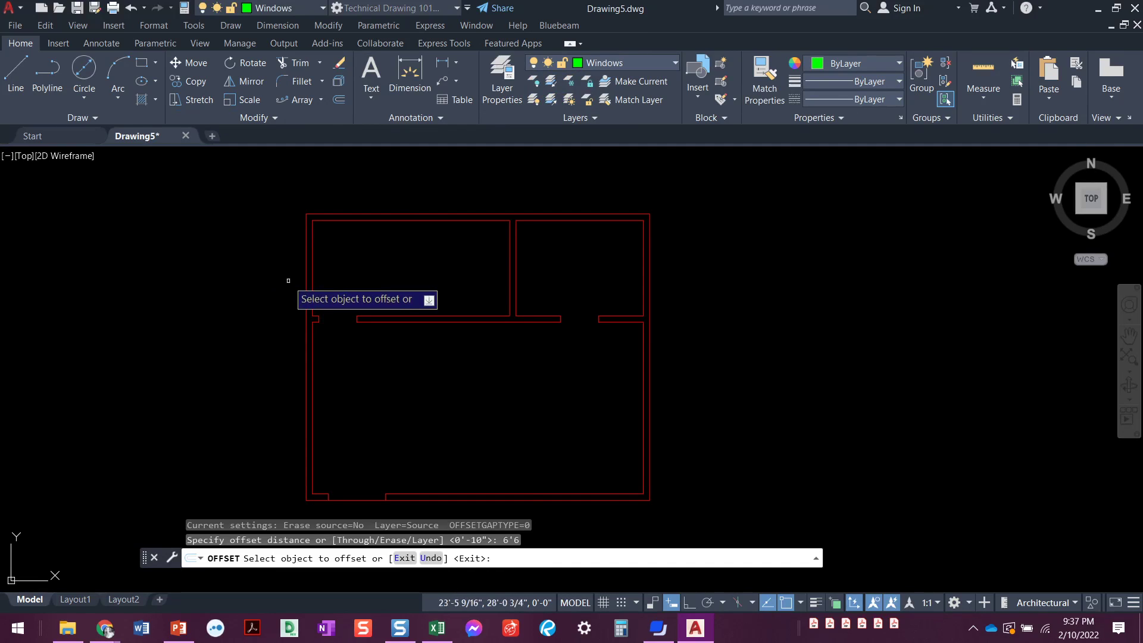
{"action": "left_click", "coordinate": [306, 284]}
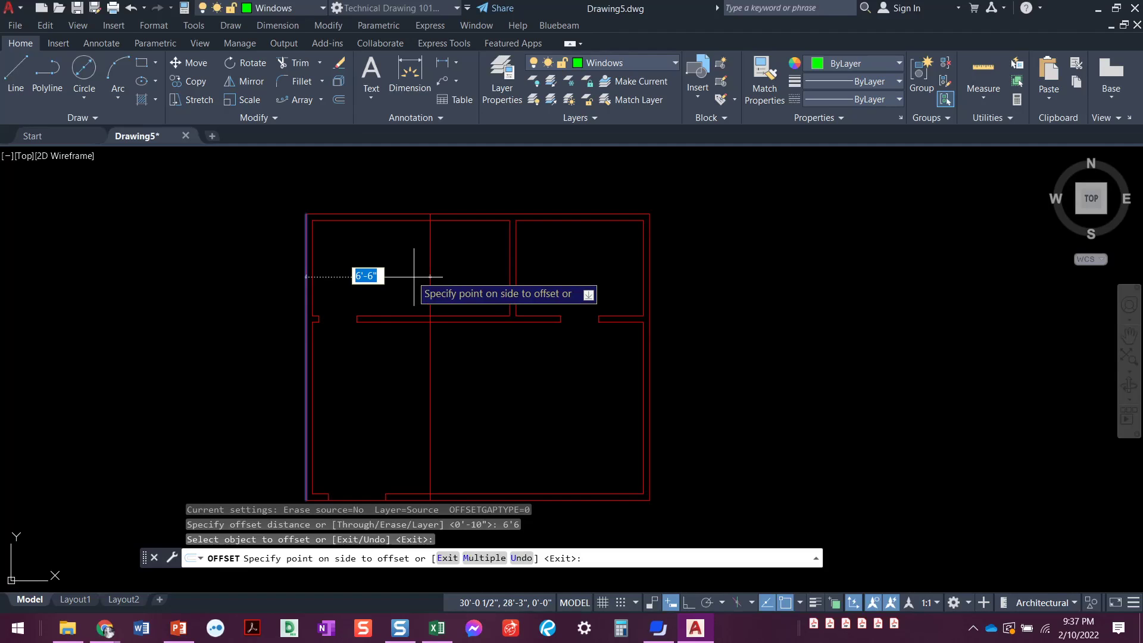
{"action": "left_click", "coordinate": [409, 266]}
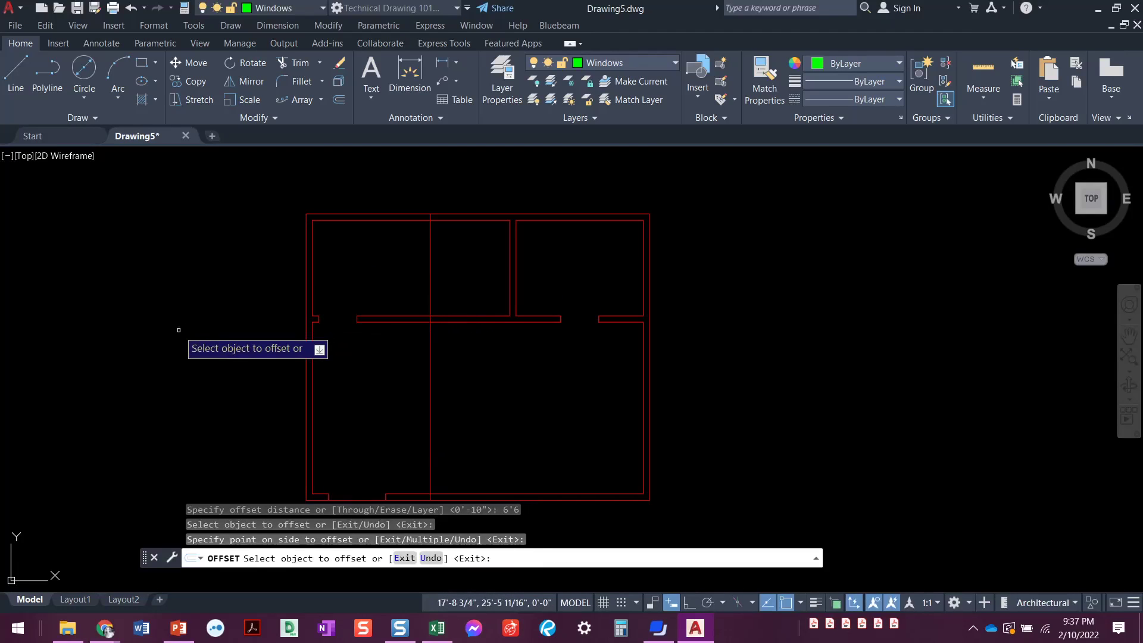
{"action": "key", "text": "Return"}
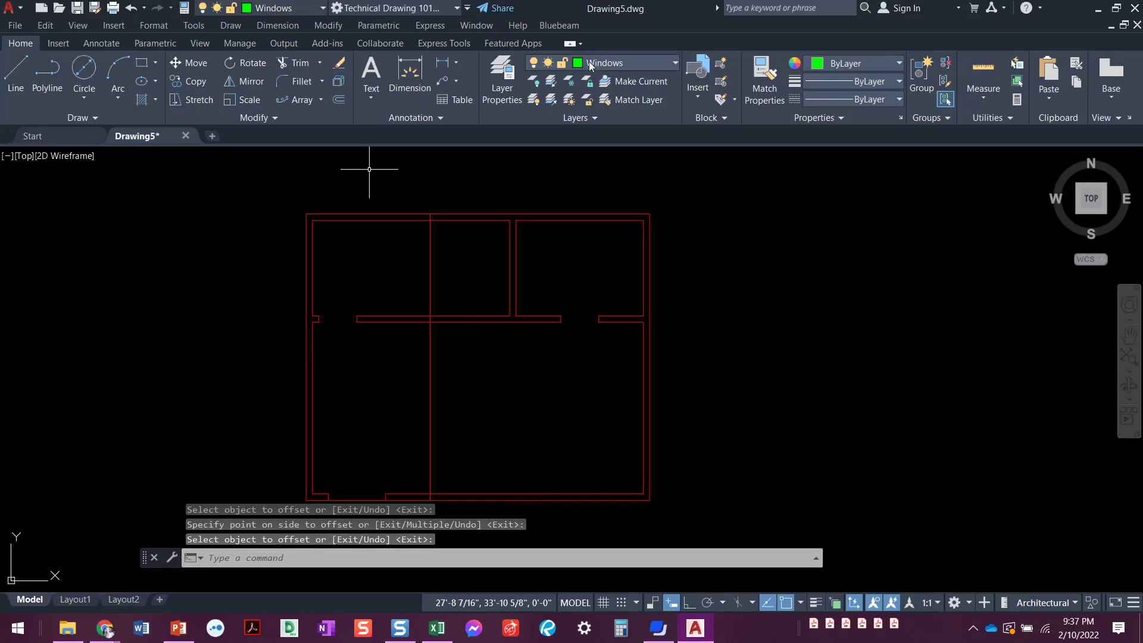
{"action": "left_click", "coordinate": [430, 243]}
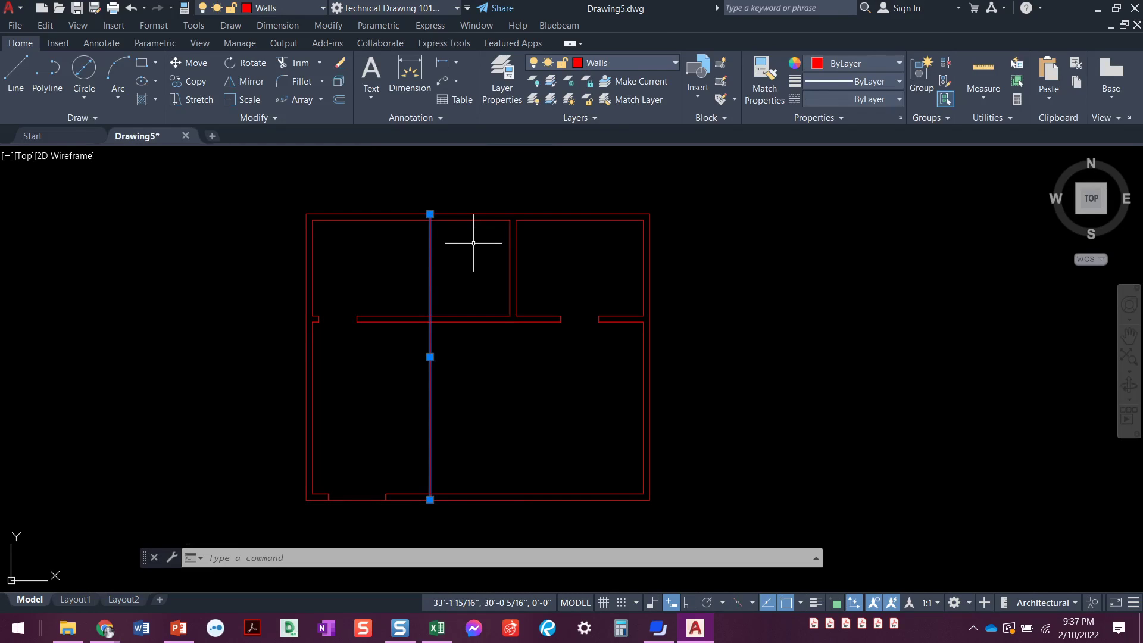
{"action": "key", "text": "Delete"}
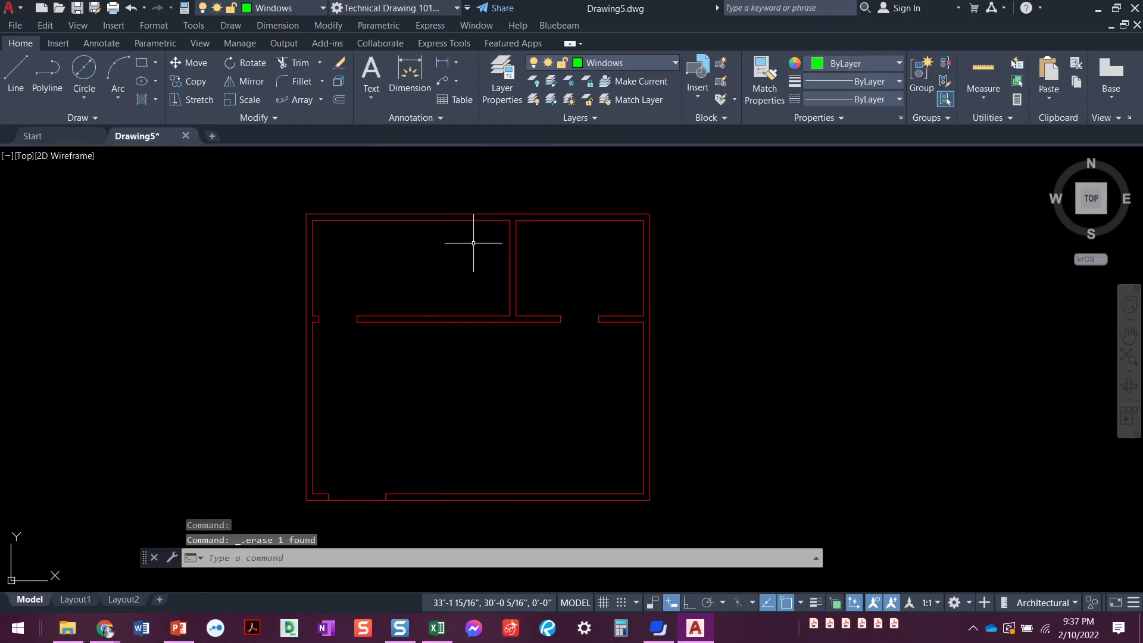
Set the Offset command's layer option to Current so offset copies go on the Windows layer.
{"action": "left_click", "coordinate": [339, 100]}
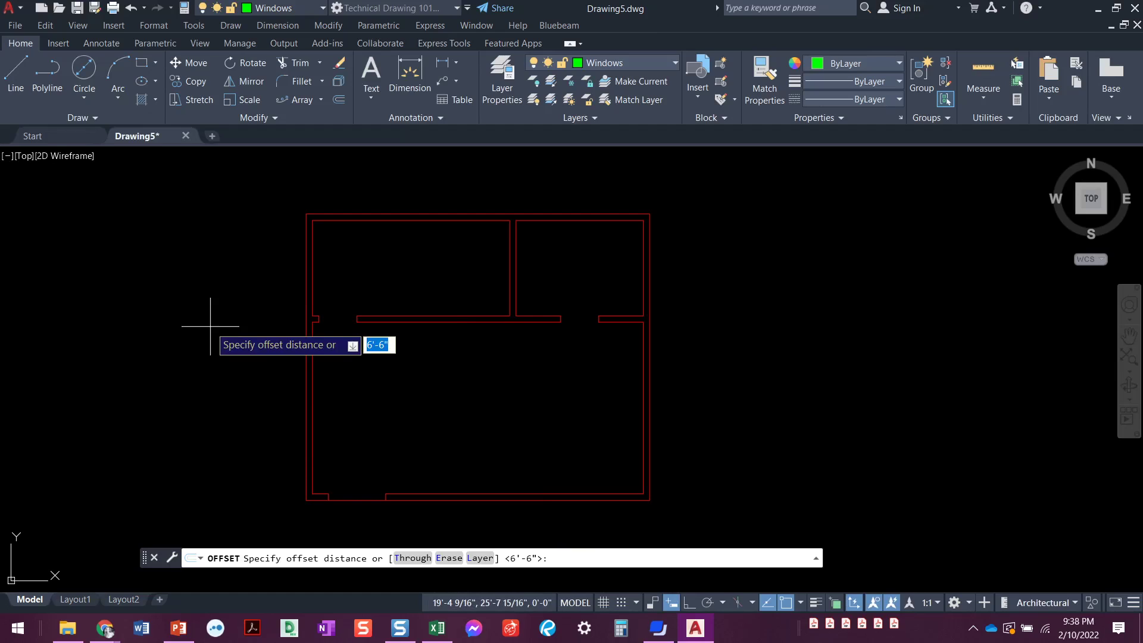
{"action": "key", "text": "Down"}
{"action": "key", "text": "Down"}
{"action": "key", "text": "Down"}
{"action": "key", "text": "Down"}
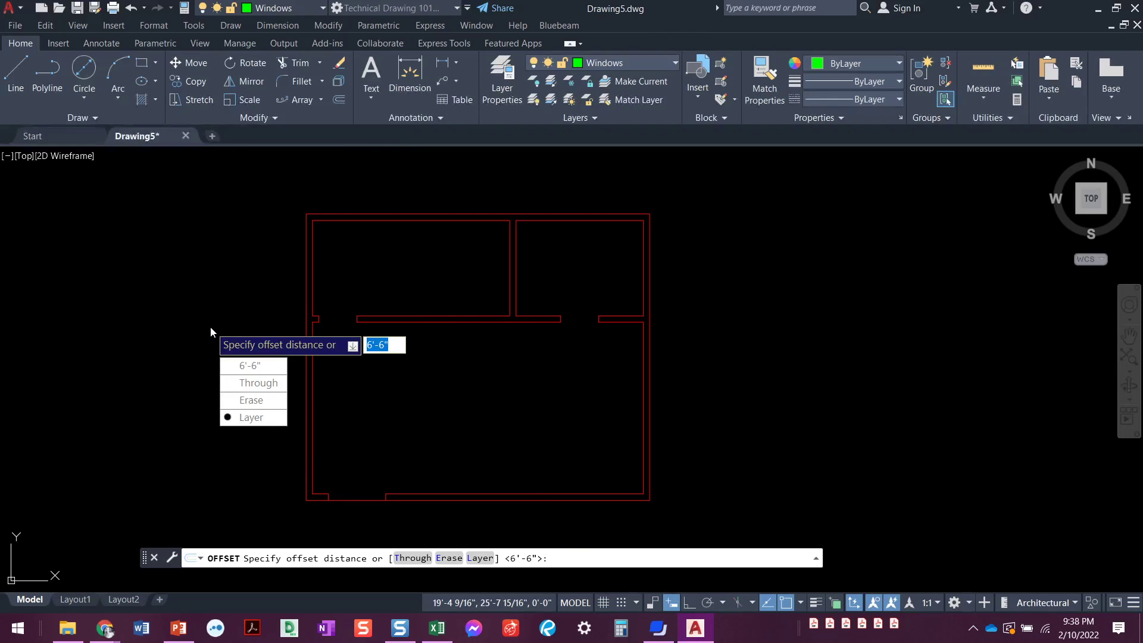
{"action": "key", "text": "Return"}
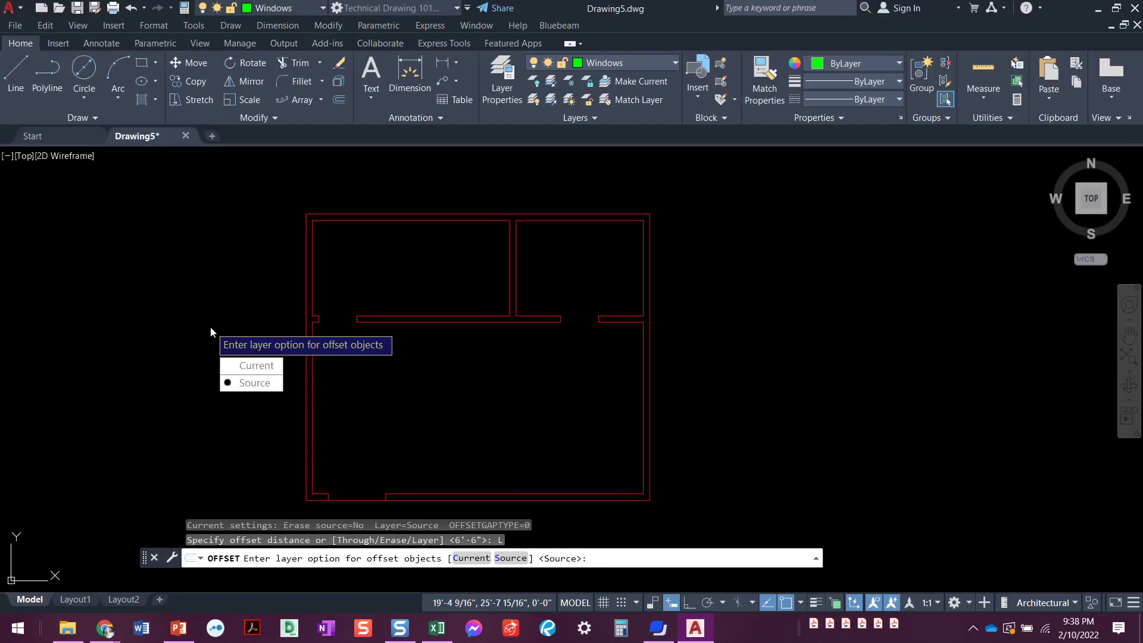
{"action": "key", "text": "Up"}
{"action": "type", "text": "C"}
{"action": "key", "text": "Return"}
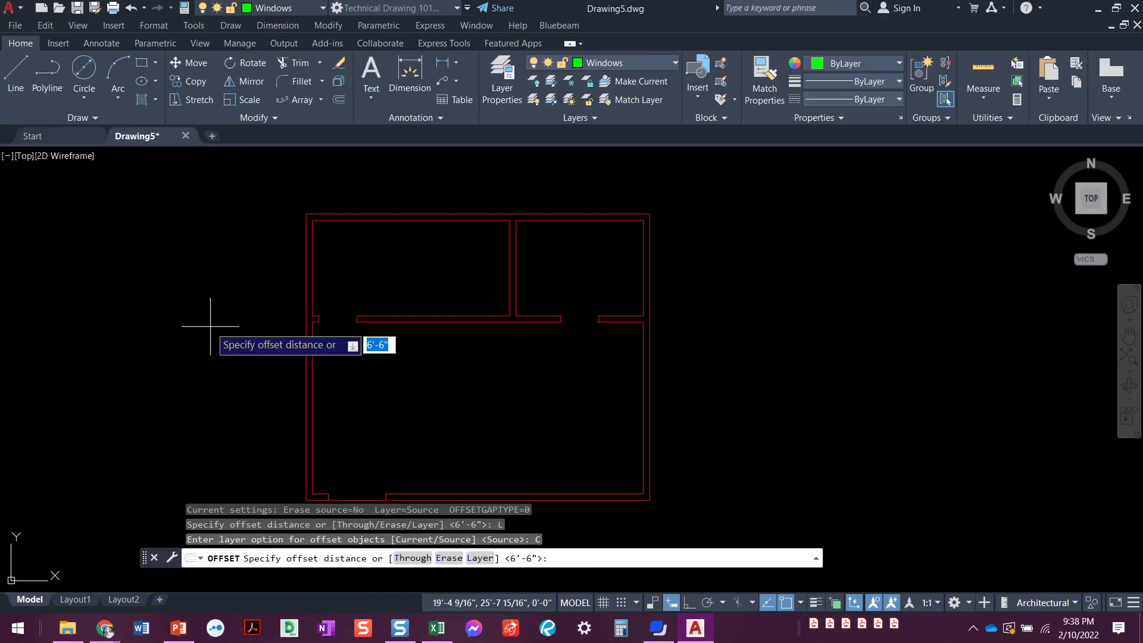
Offset the left exterior wall's outer line 6'-6" into the building.
{"action": "key", "text": "Return"}
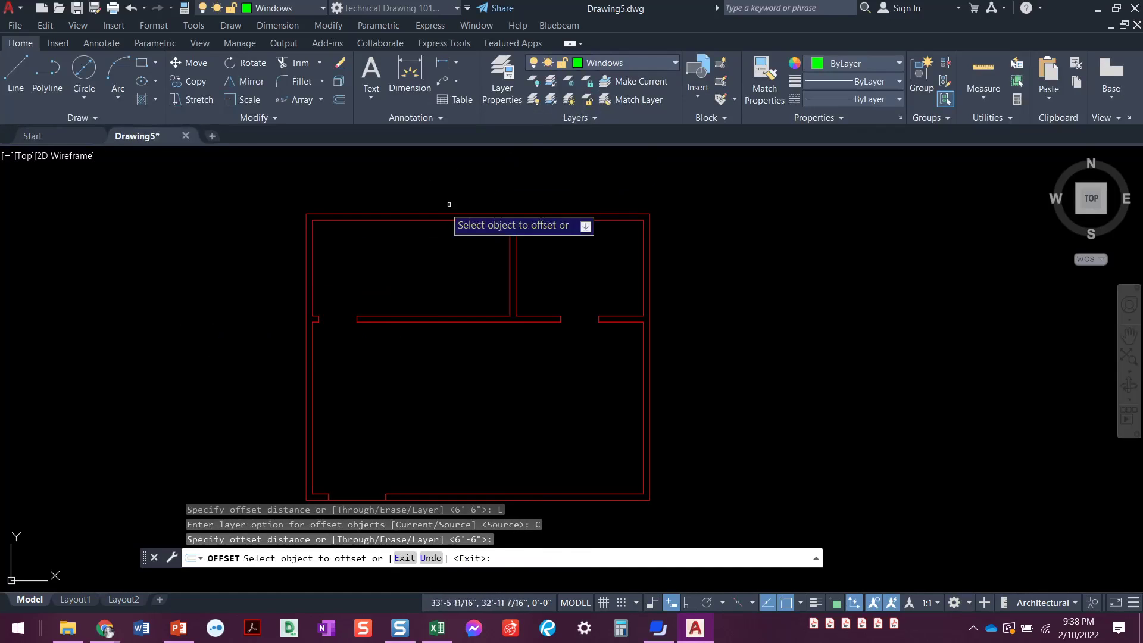
{"action": "left_click", "coordinate": [307, 238]}
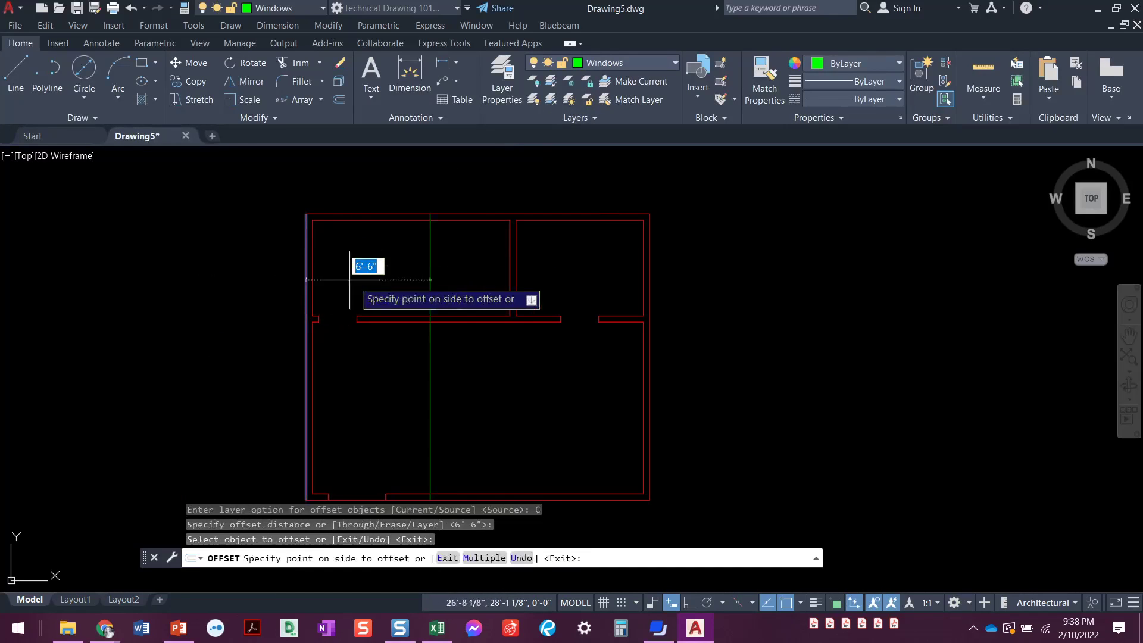
{"action": "left_click", "coordinate": [403, 278]}
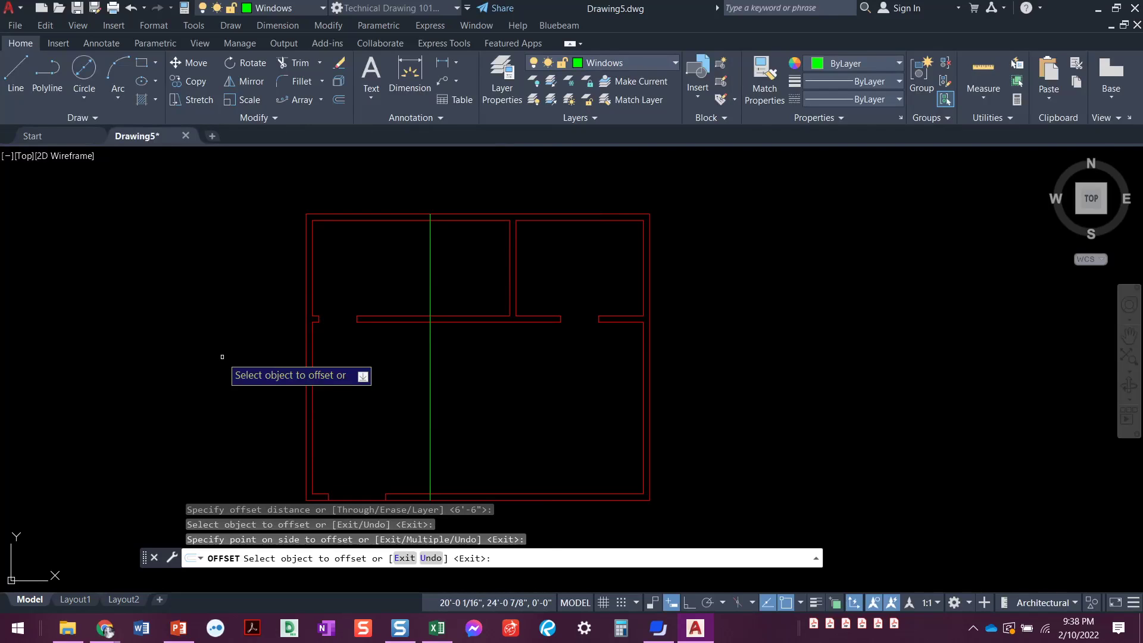
{"action": "key", "text": "Return"}
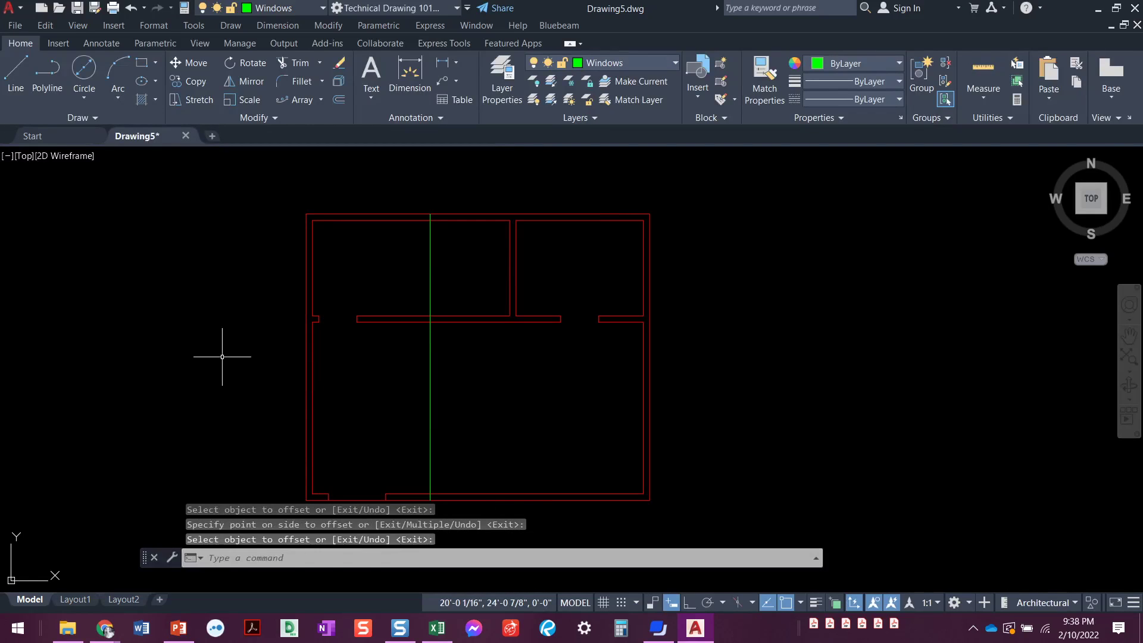
{"action": "left_click", "coordinate": [658, 634]}
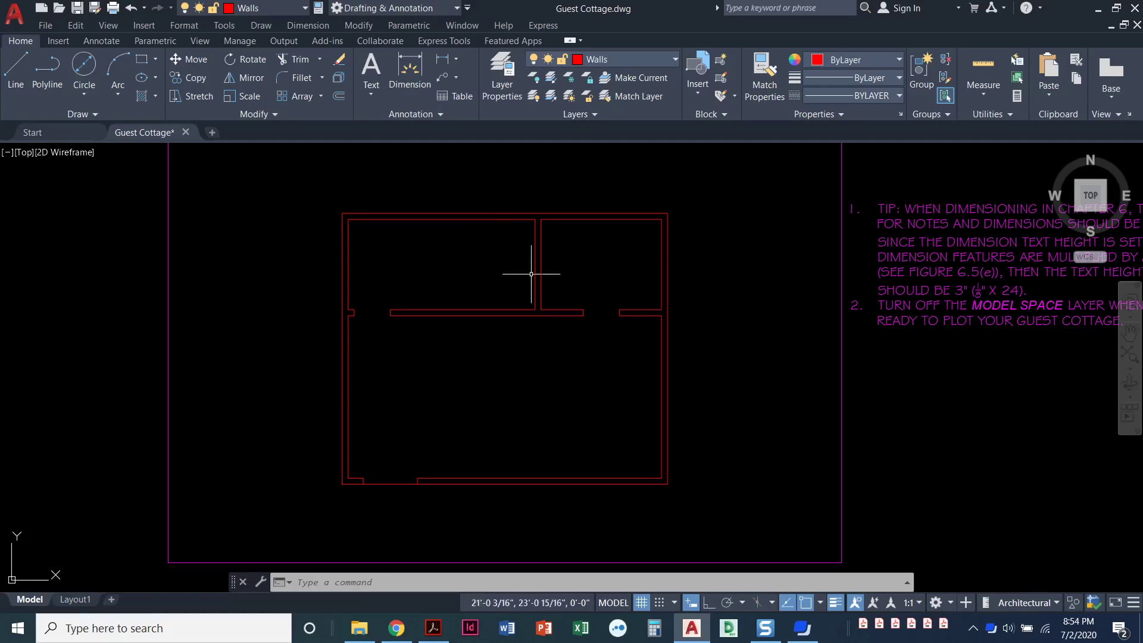
Make the Windows layer current in the Guest Cottage drawing and offset the left exterior wall's outer line 6'6" inward.
{"action": "left_click", "coordinate": [649, 63]}
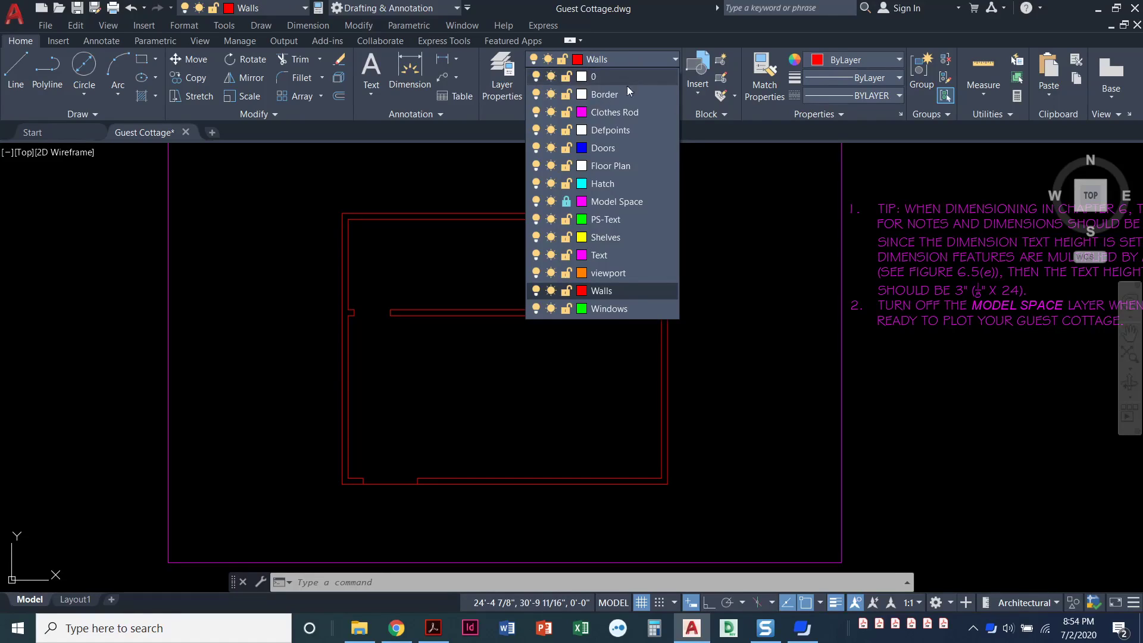
{"action": "left_click", "coordinate": [613, 311]}
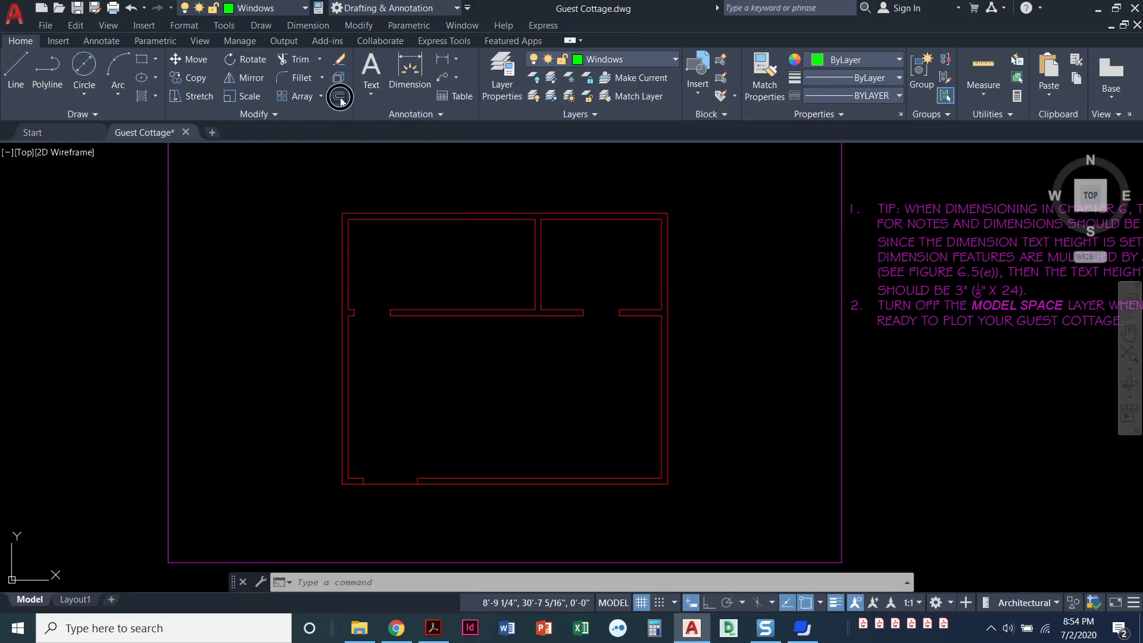
{"action": "left_click", "coordinate": [340, 98]}
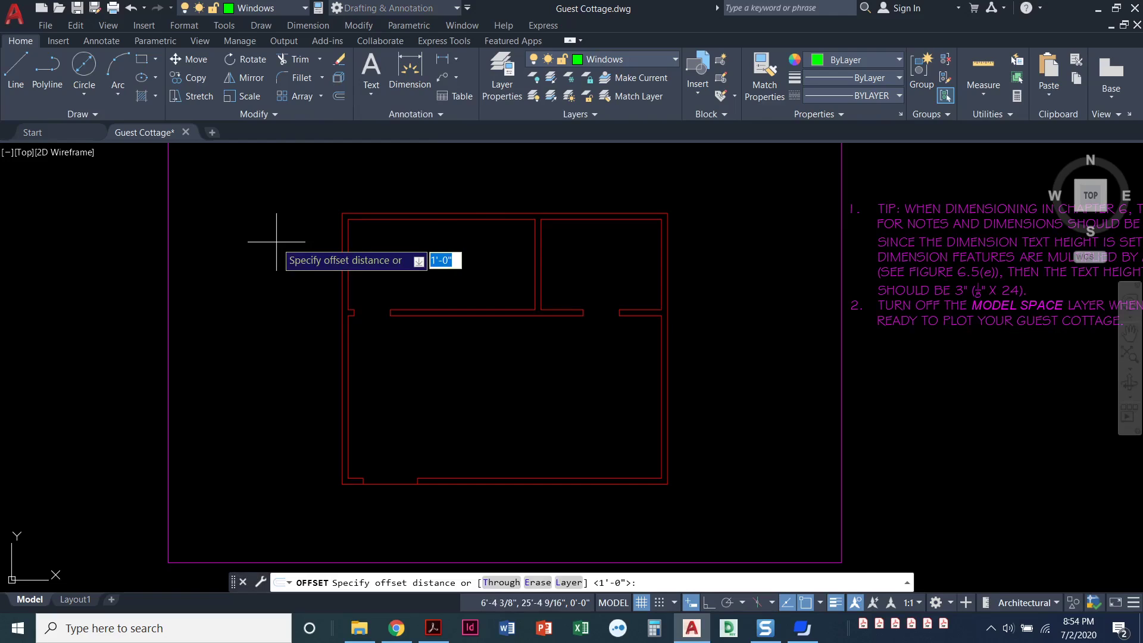
{"action": "type", "text": "6'6"}
{"action": "key", "text": "Return"}
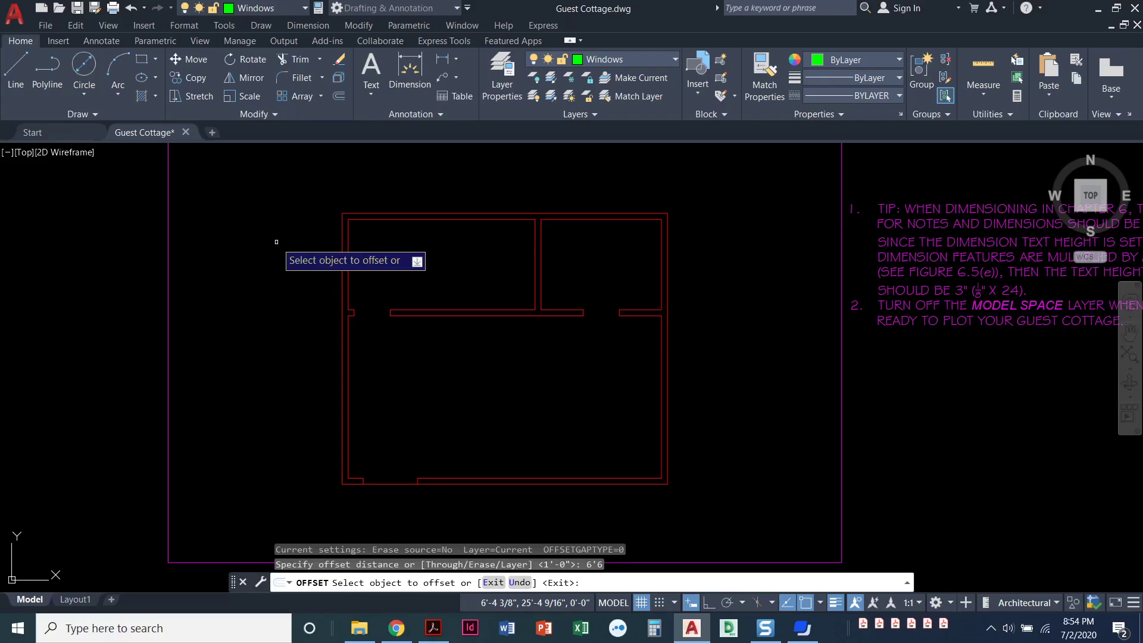
{"action": "left_click", "coordinate": [341, 256]}
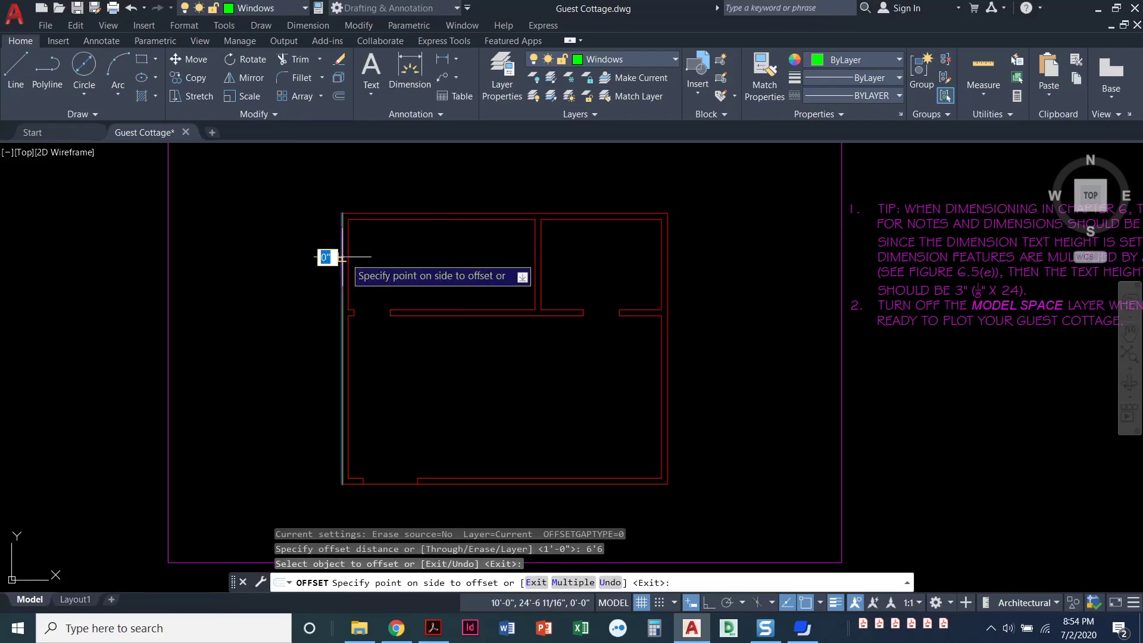
{"action": "left_click", "coordinate": [484, 264]}
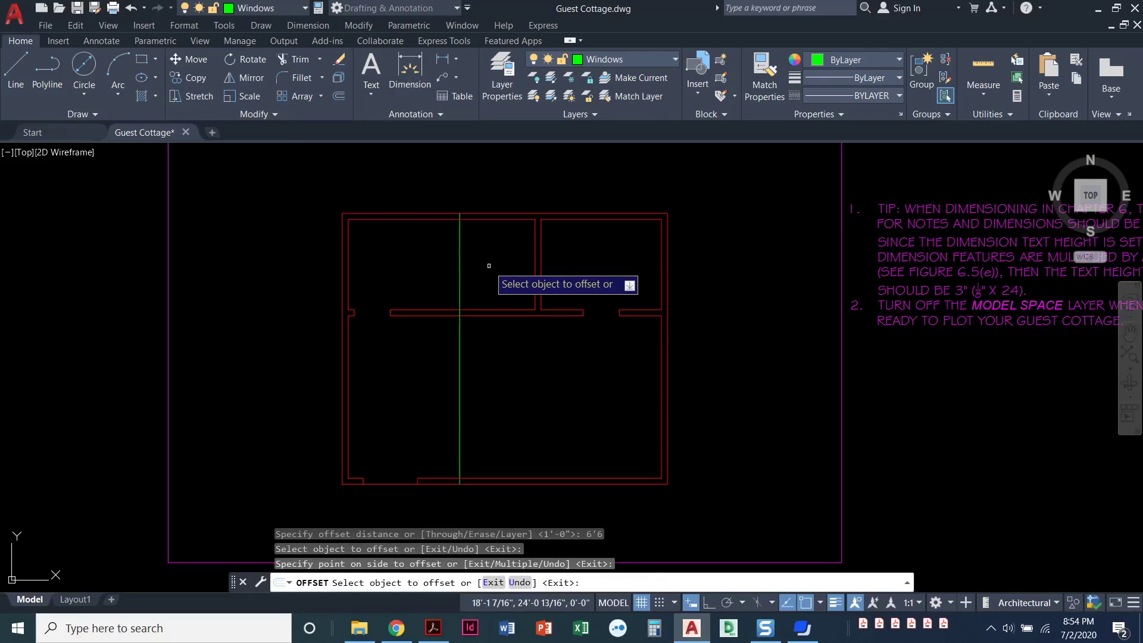
{"action": "key", "text": "Return"}
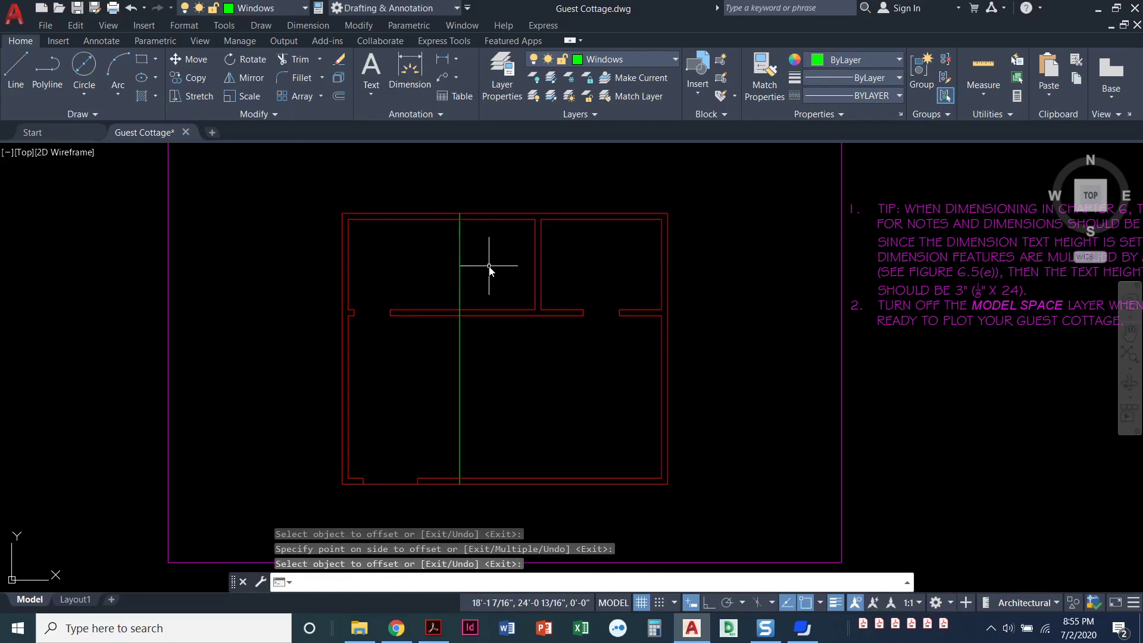
Offset the outer line of the bottom exterior wall 5'6" up into the building.
{"action": "key", "text": "Return"}
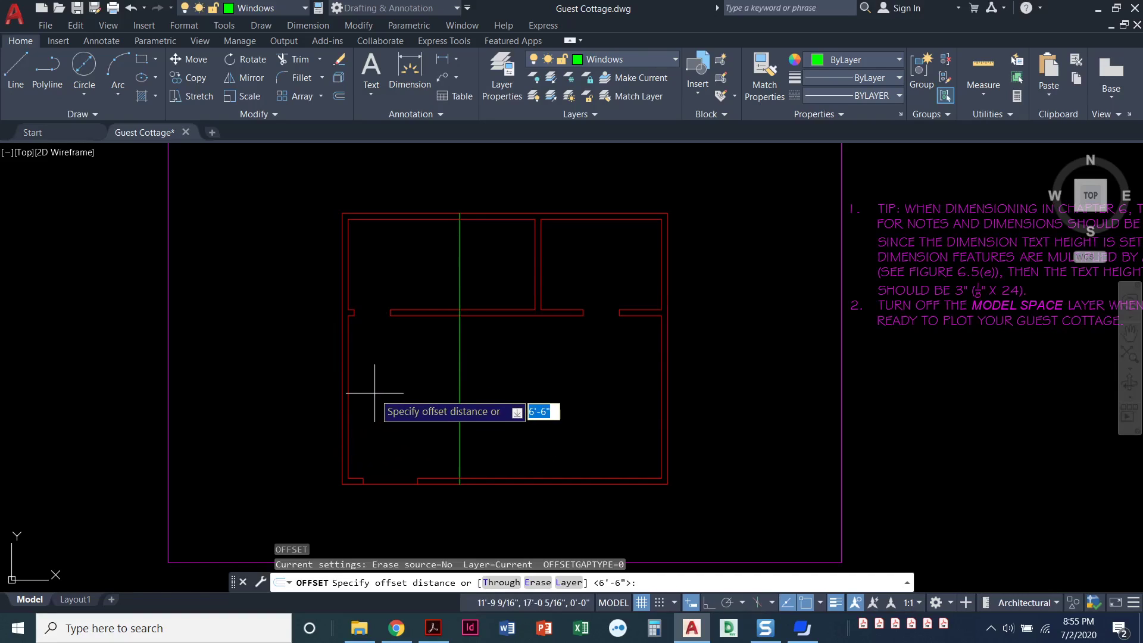
{"action": "type", "text": "5'6"}
{"action": "key", "text": "Return"}
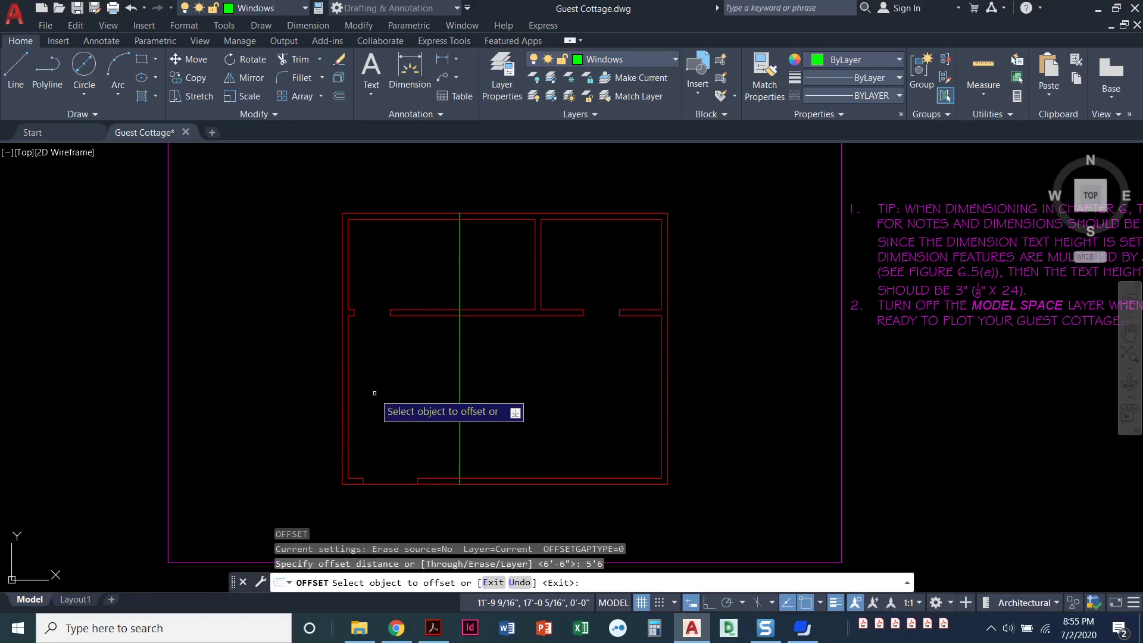
{"action": "left_click", "coordinate": [384, 484]}
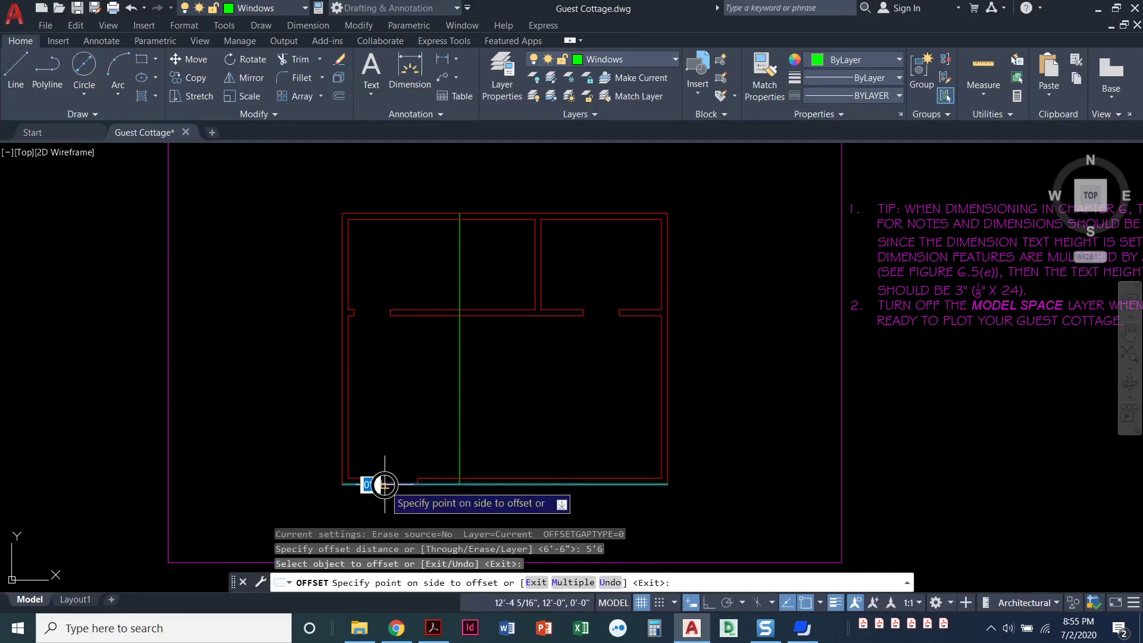
{"action": "left_click", "coordinate": [395, 404]}
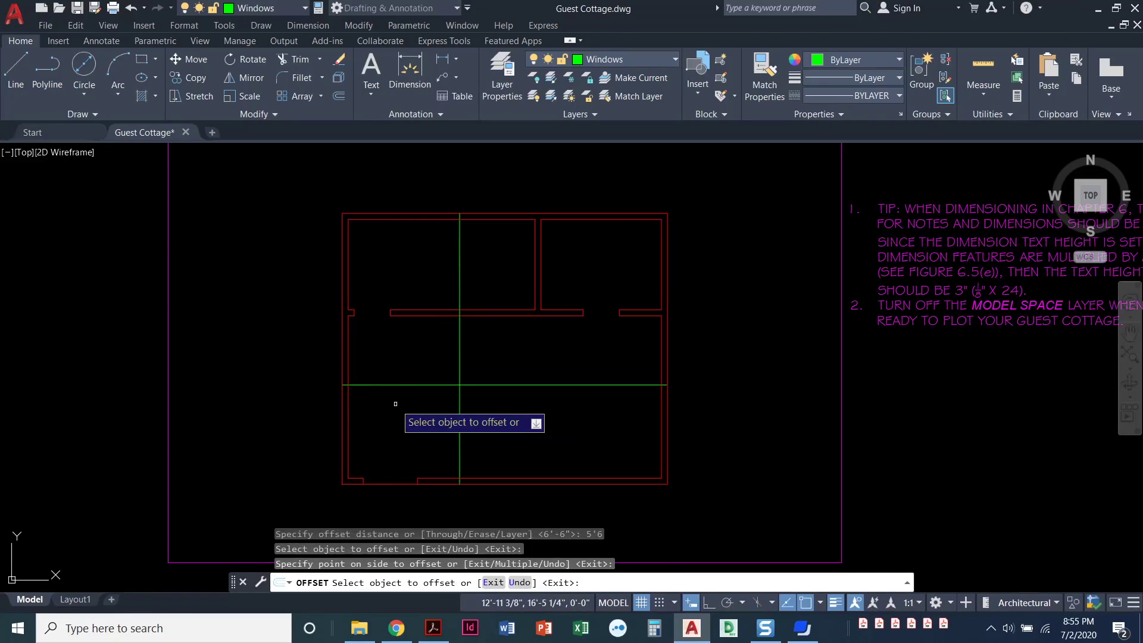
{"action": "key", "text": "Return"}
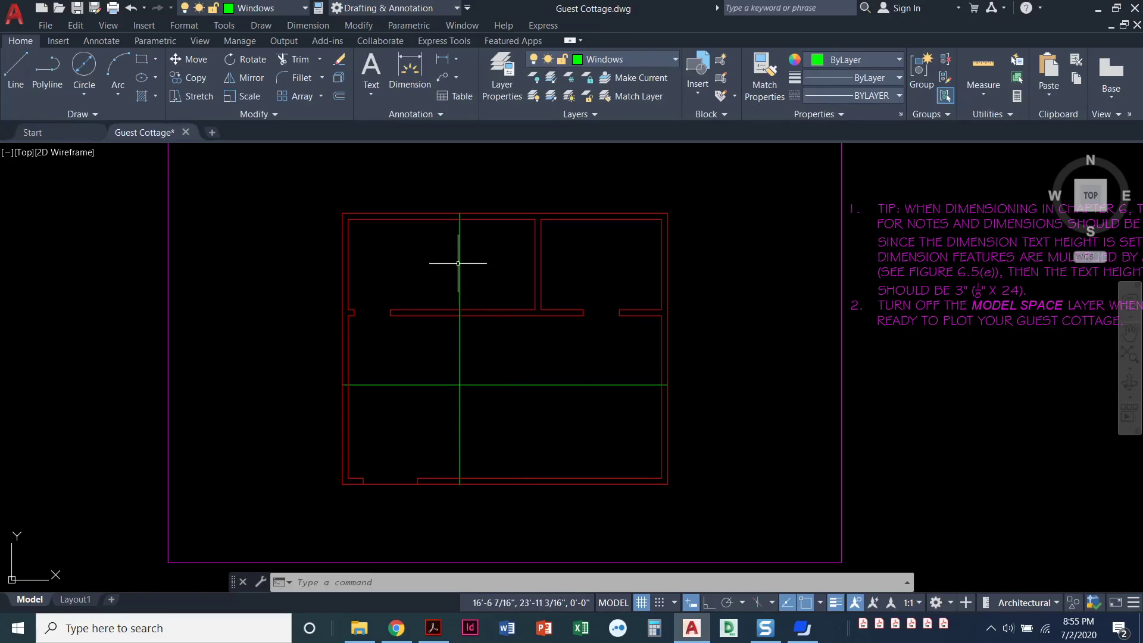
Trim both green offset lines back to the inner lines of the upper and left exterior walls, leaving only the short segments within the walls.
{"action": "left_click", "coordinate": [297, 59]}
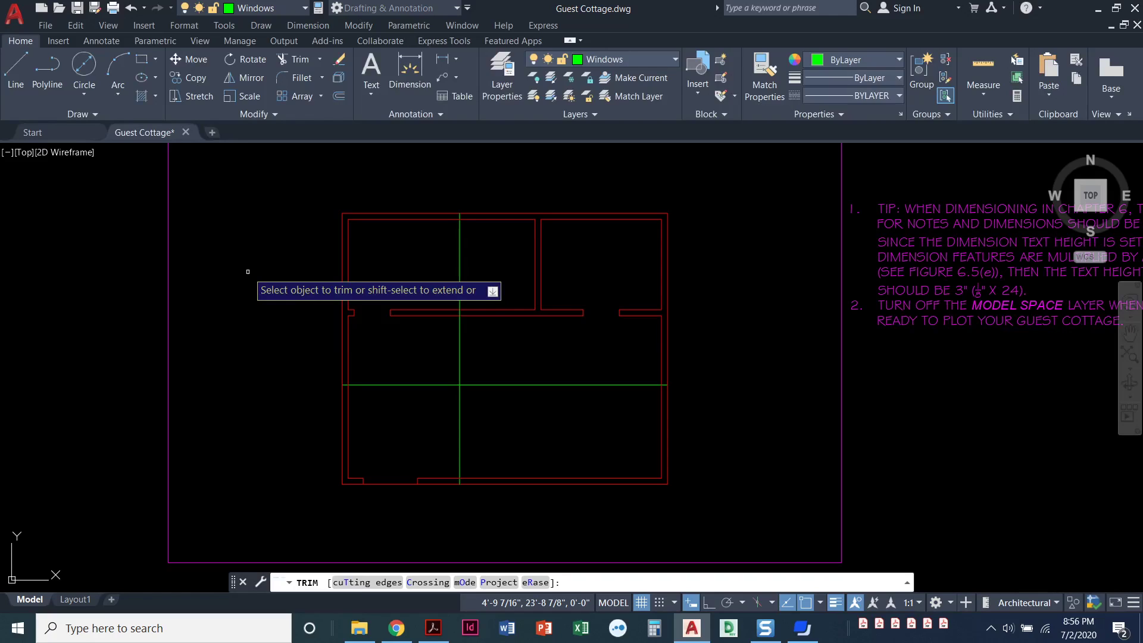
{"action": "type", "text": "t"}
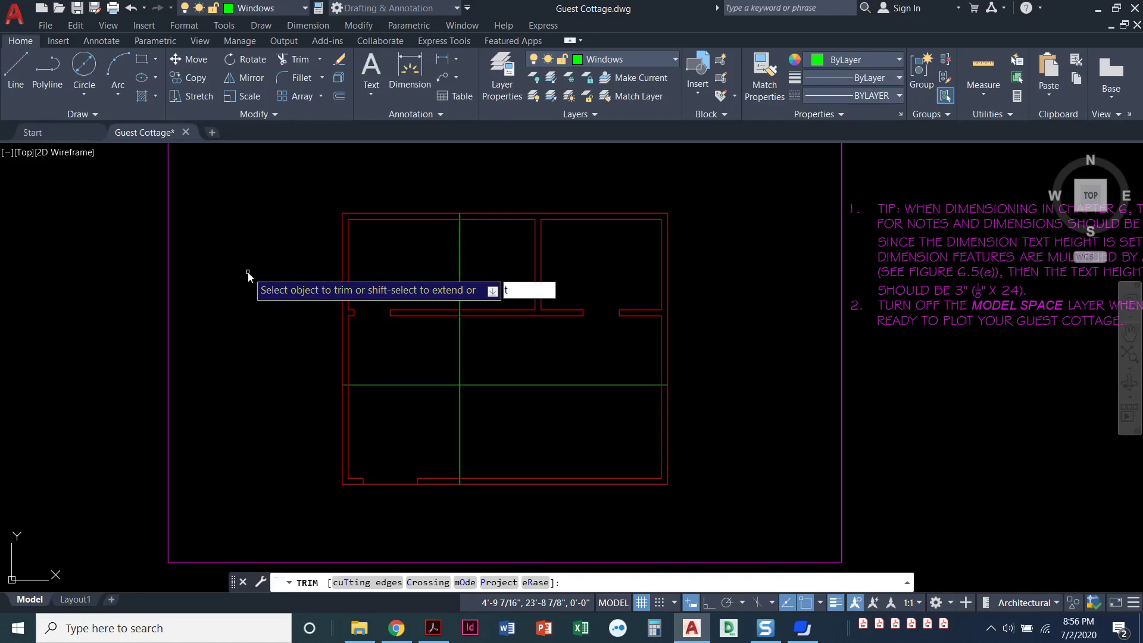
{"action": "key", "text": "Return"}
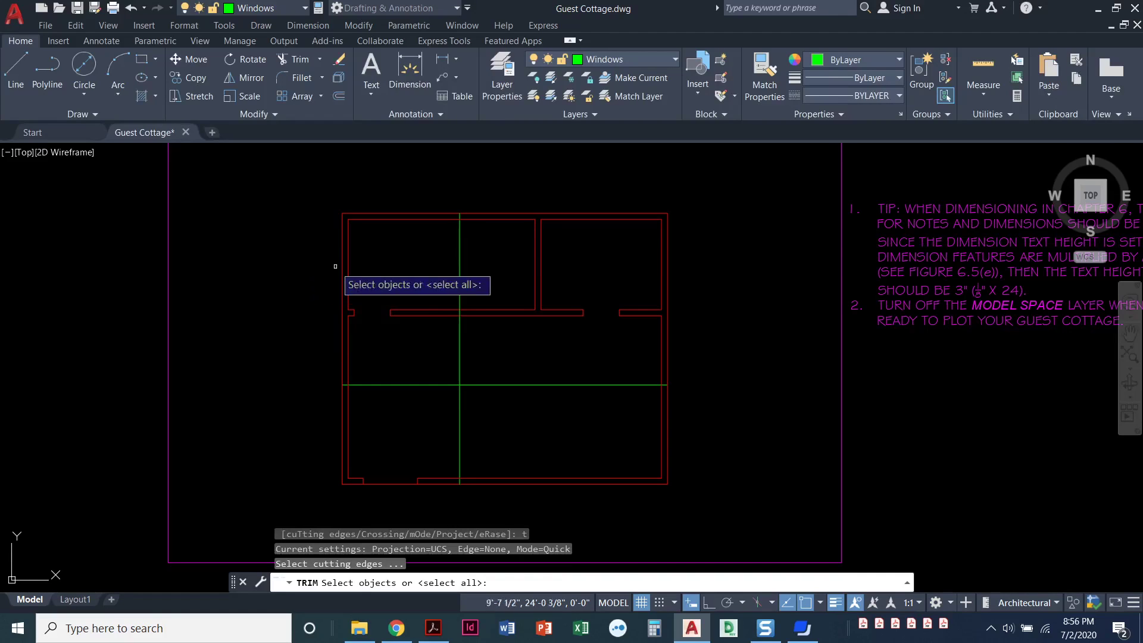
{"action": "left_click", "coordinate": [422, 219]}
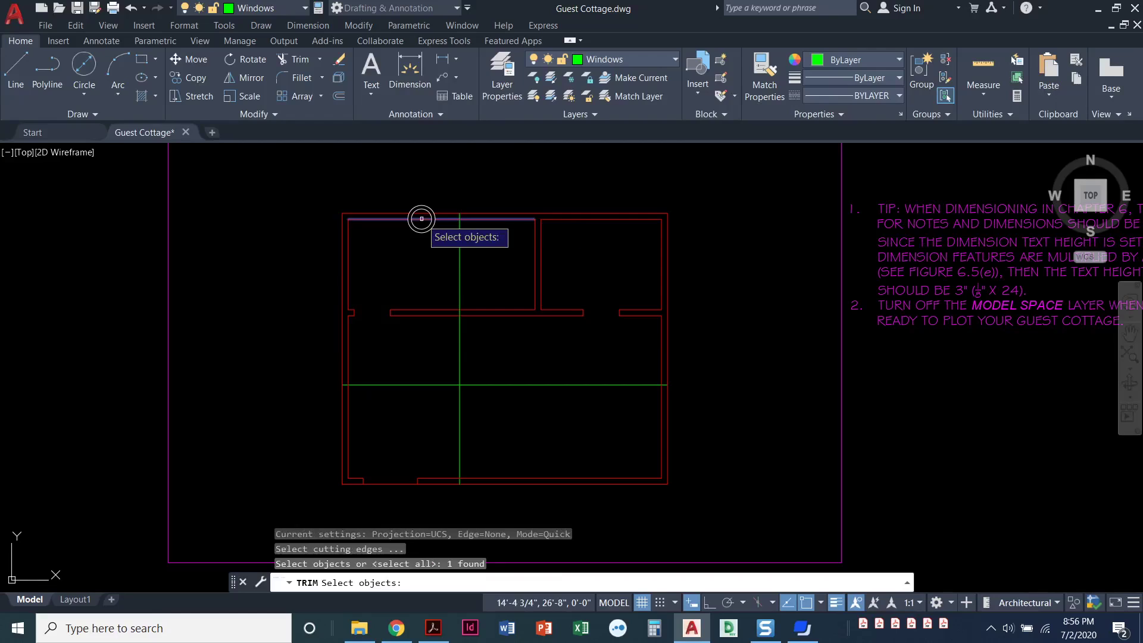
{"action": "left_click", "coordinate": [348, 346]}
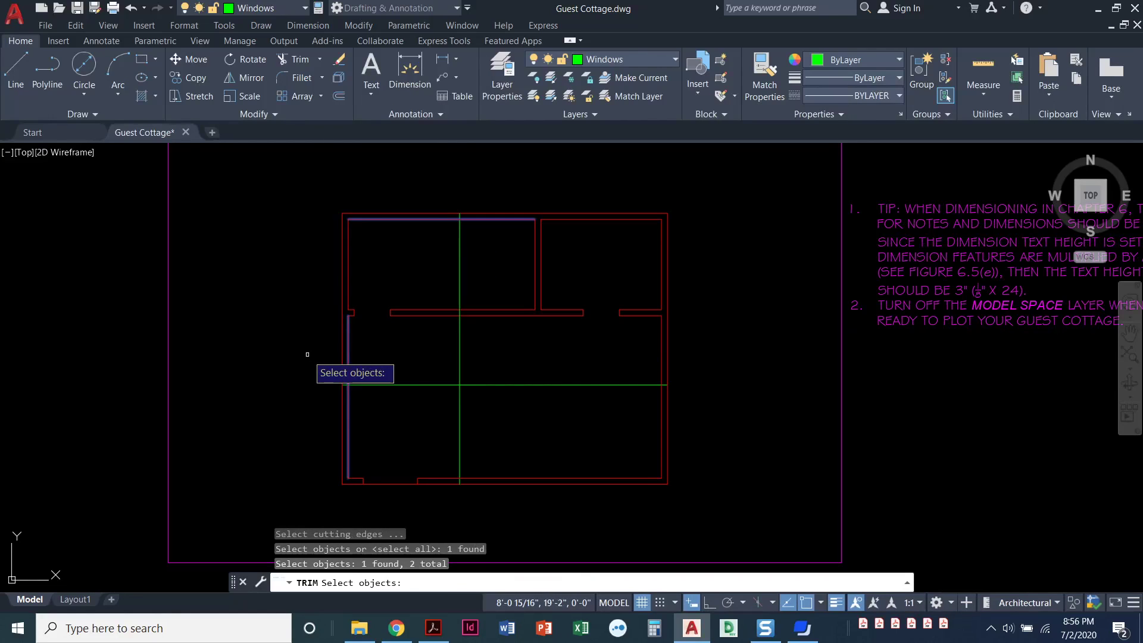
{"action": "key", "text": "Return"}
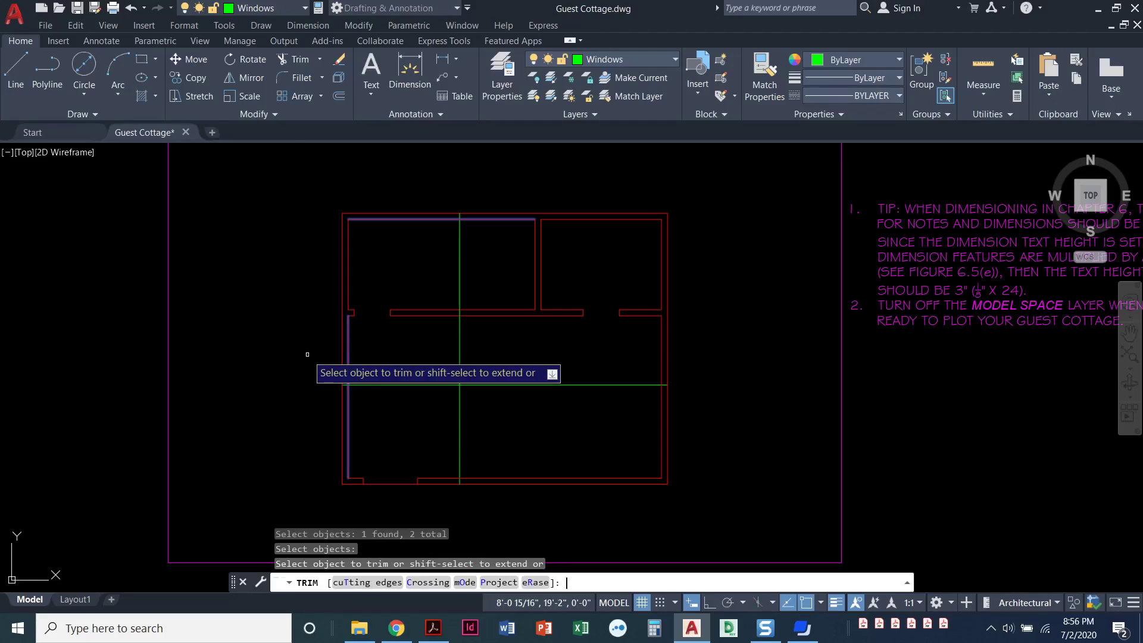
{"action": "left_click", "coordinate": [460, 277]}
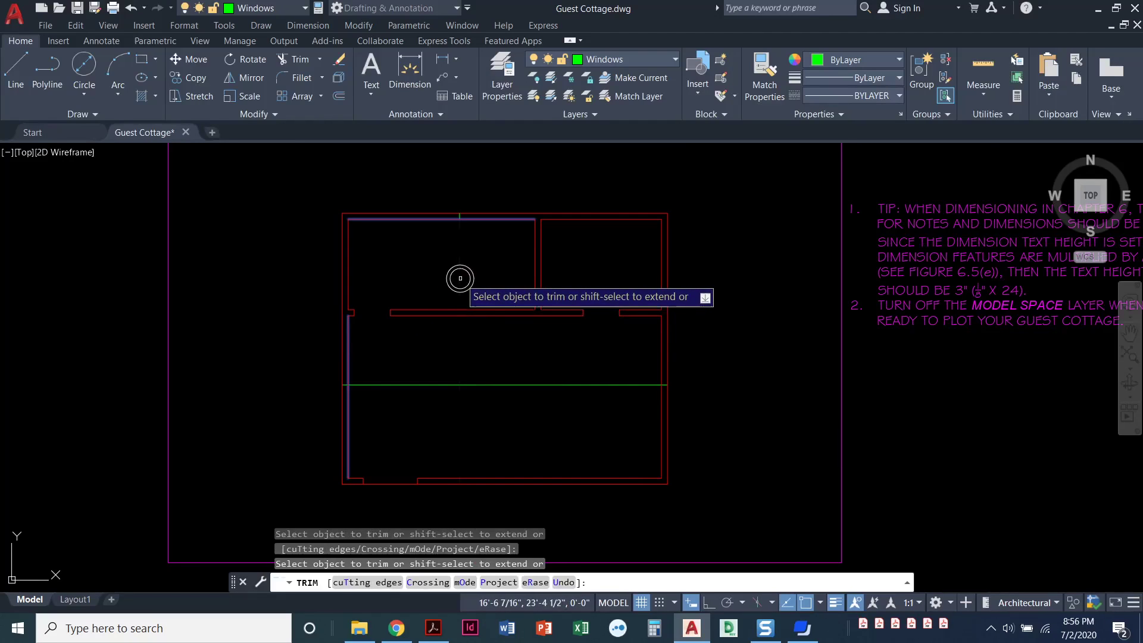
{"action": "left_click", "coordinate": [435, 381]}
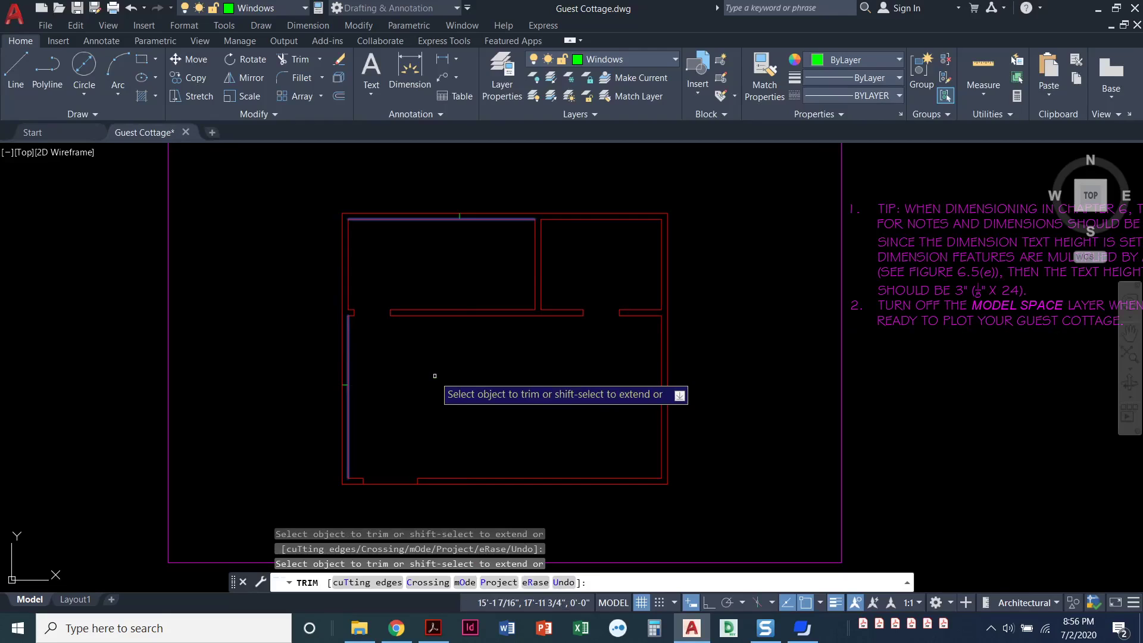
{"action": "key", "text": "Return"}
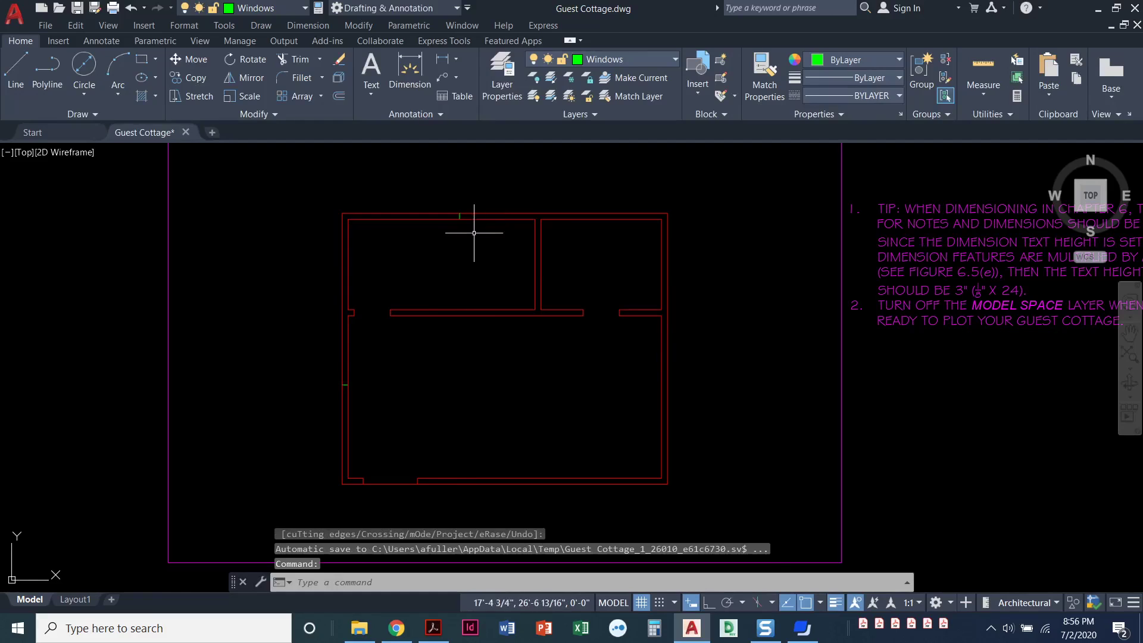
Offset the outer line of the right exterior wall 2'6" into the building.
{"action": "middle_click_drag", "start_coordinate": [467, 357], "coordinate": [449, 362]}
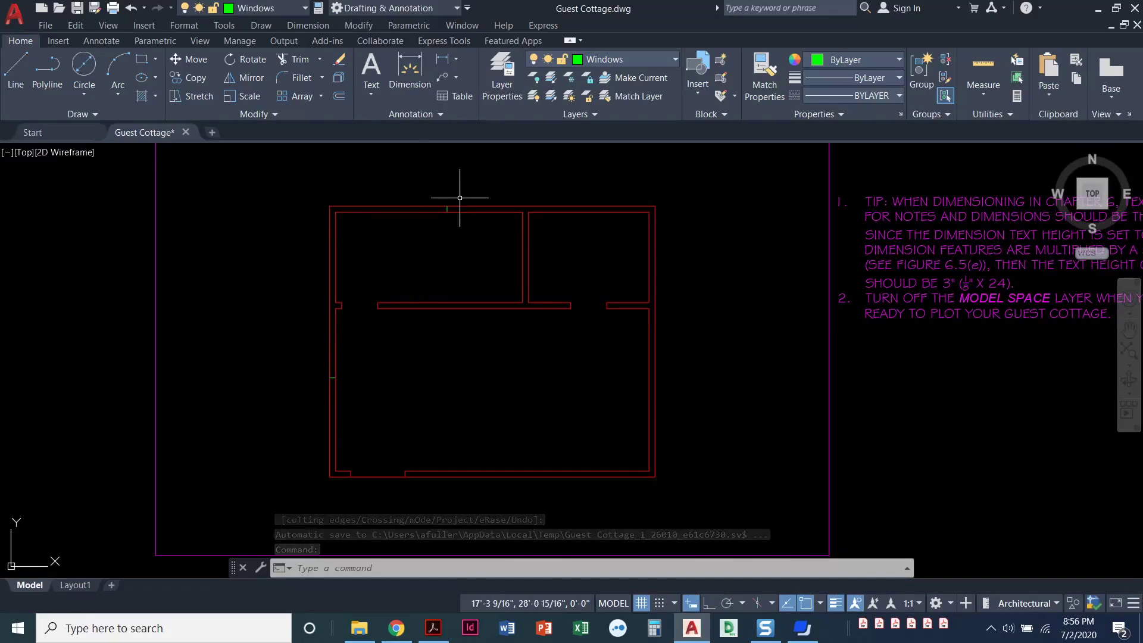
{"action": "middle_click_drag", "start_coordinate": [422, 361], "coordinate": [389, 365]}
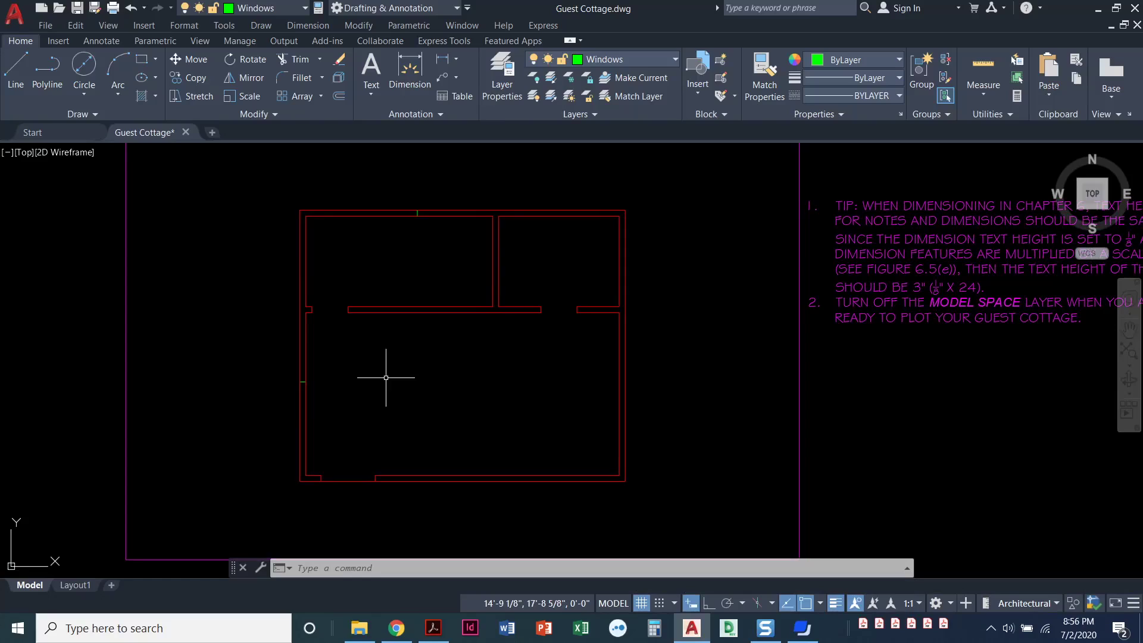
{"action": "left_click", "coordinate": [338, 98]}
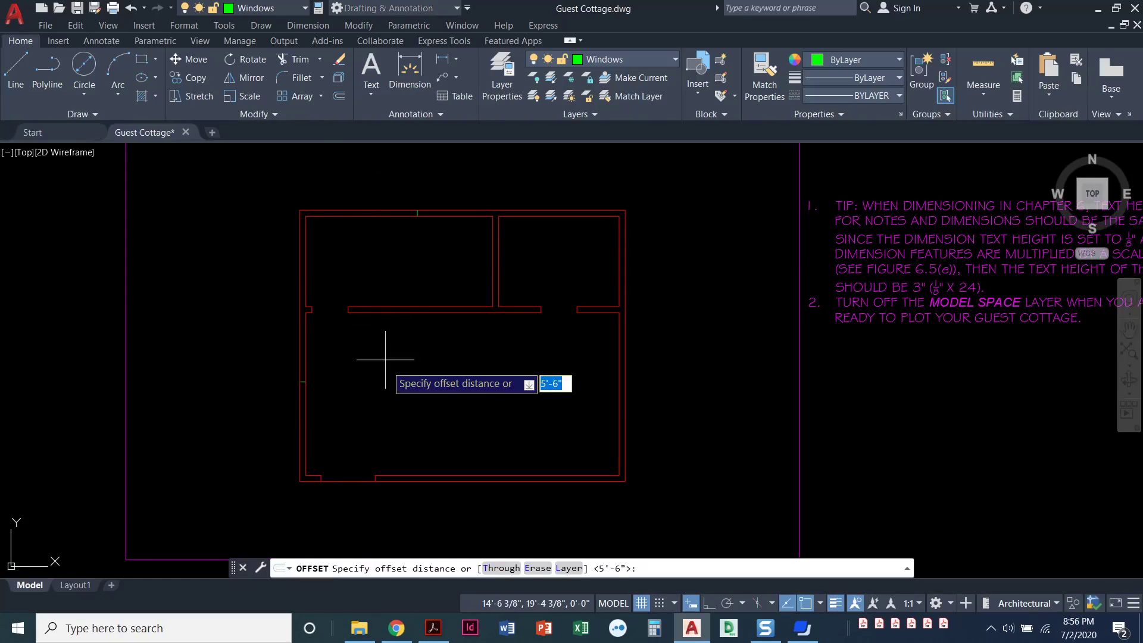
{"action": "type", "text": "2'6"}
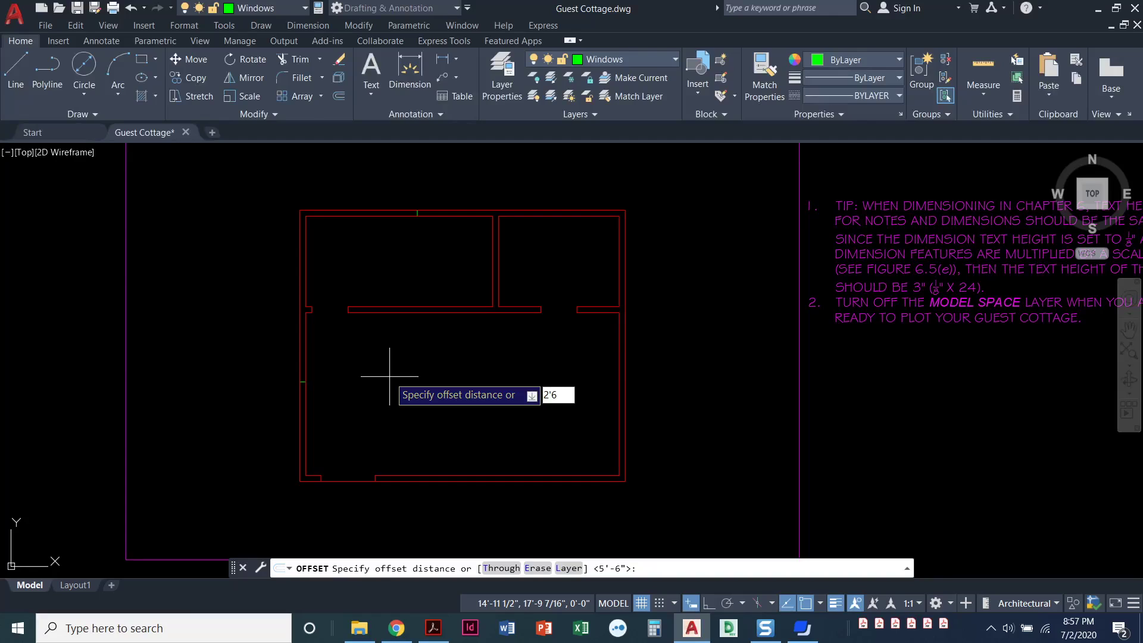
{"action": "key", "text": "Return"}
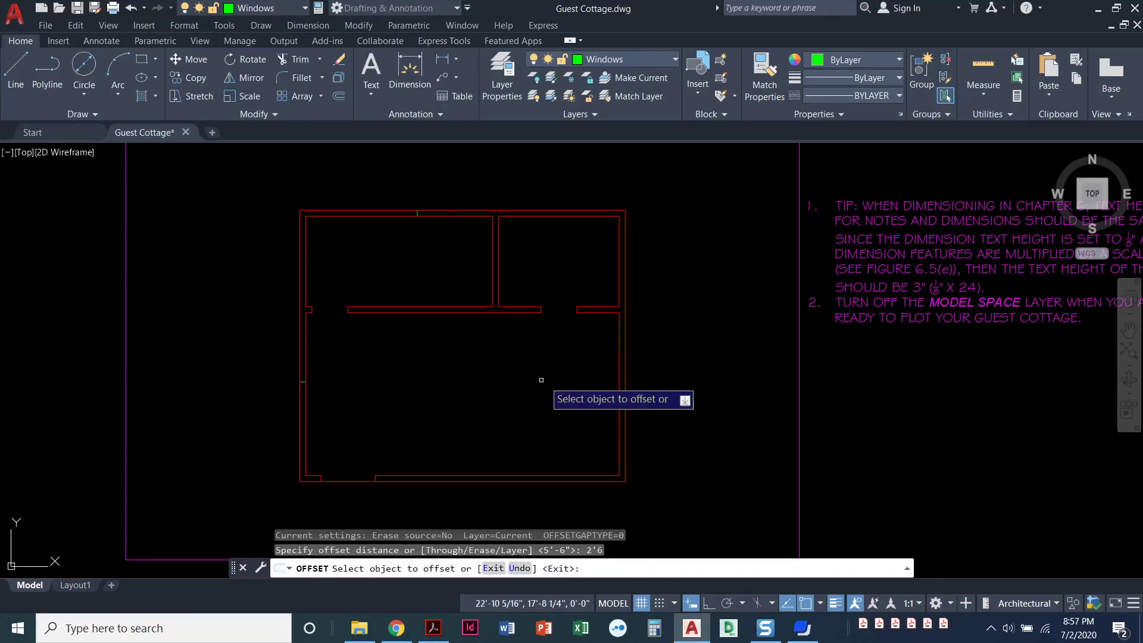
{"action": "left_click", "coordinate": [625, 396]}
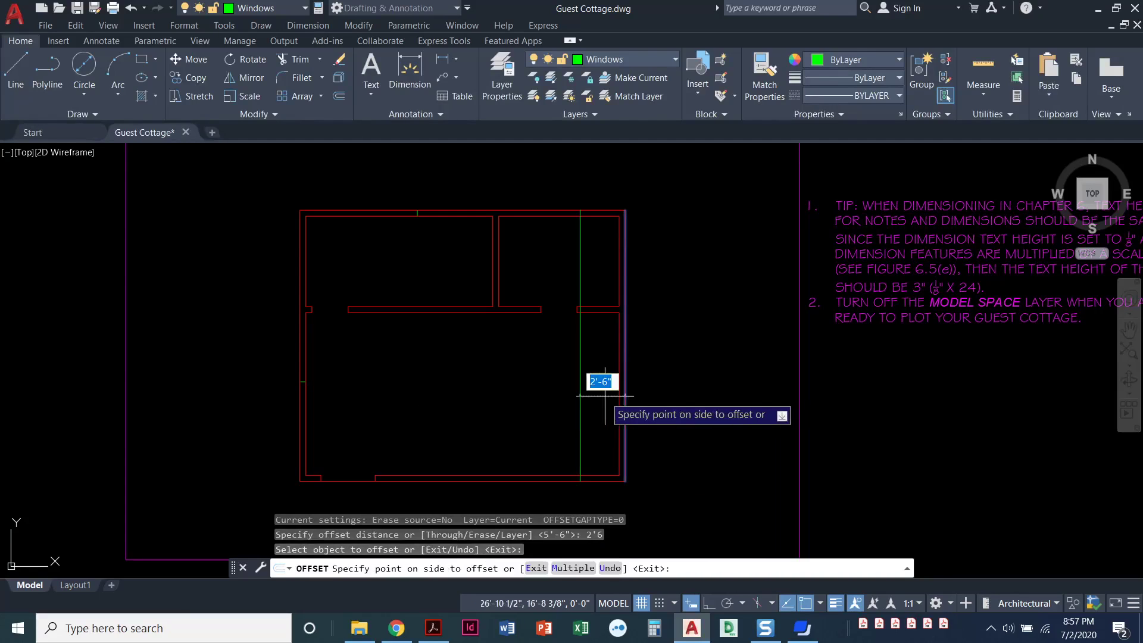
{"action": "left_click", "coordinate": [555, 398]}
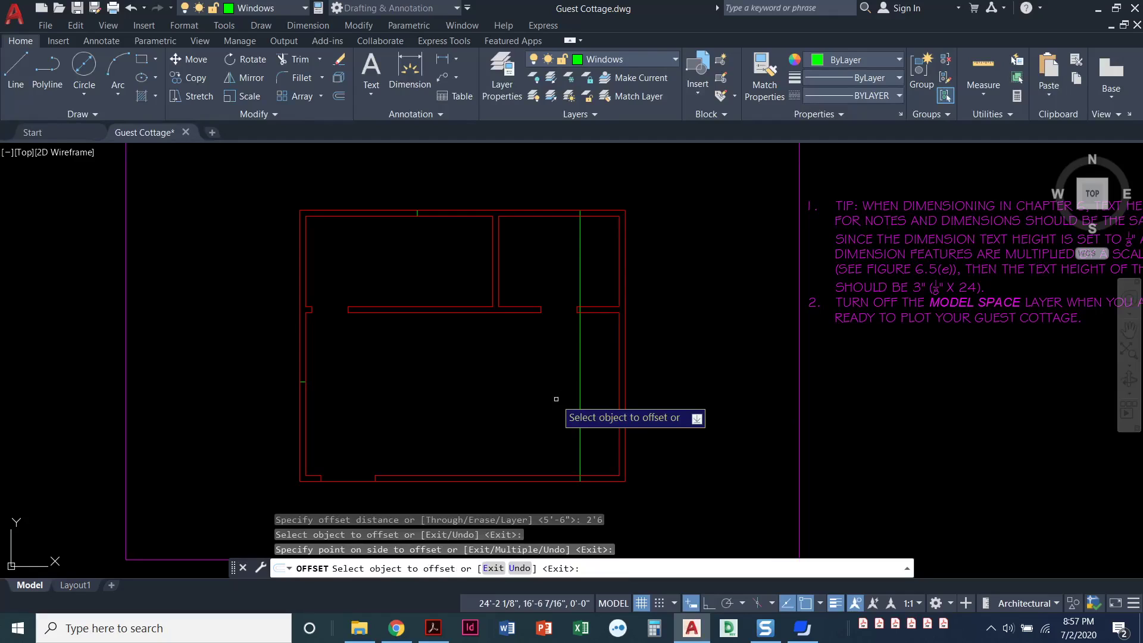
{"action": "key", "text": "Return"}
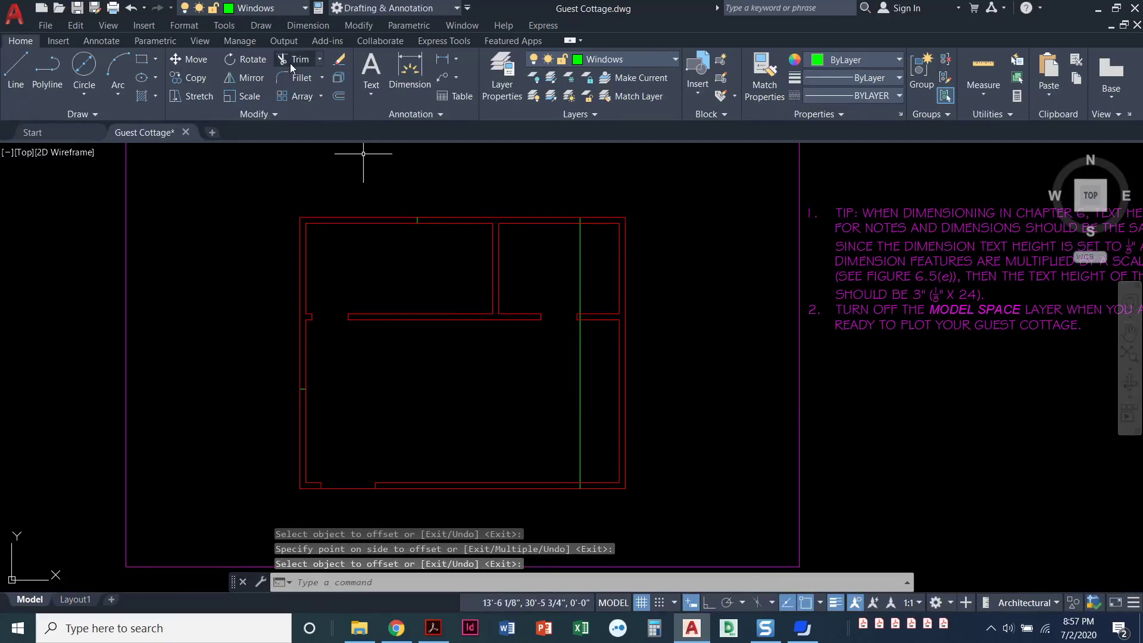
Trim the vertical green offset line at the lower exterior wall's inner line, keeping only the short segment within that wall.
{"action": "left_click", "coordinate": [291, 64]}
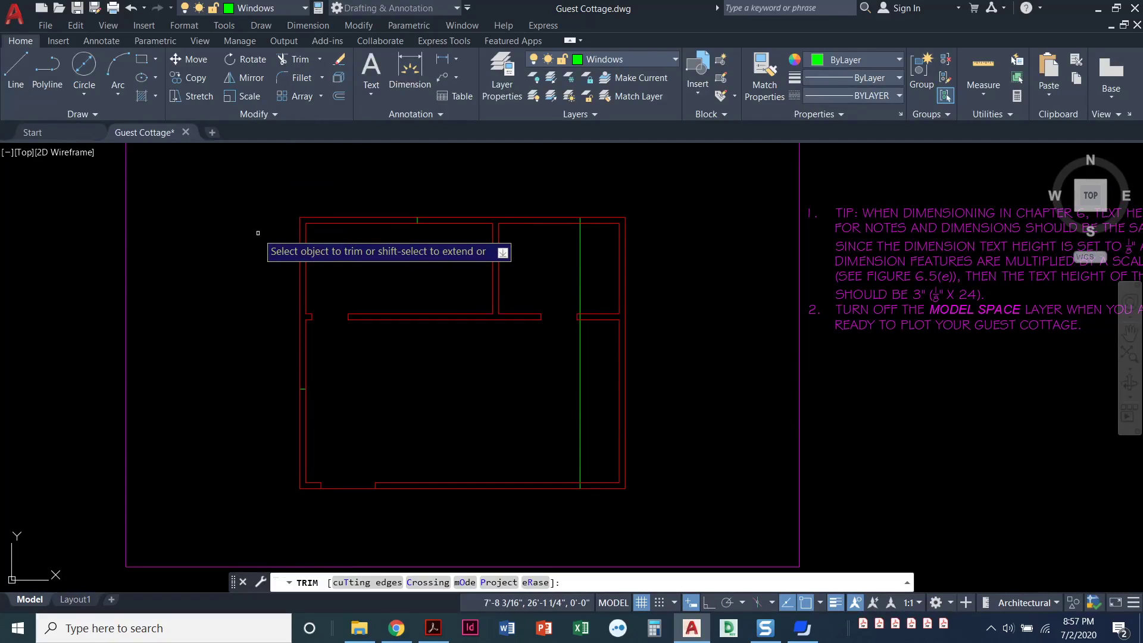
{"action": "type", "text": "t"}
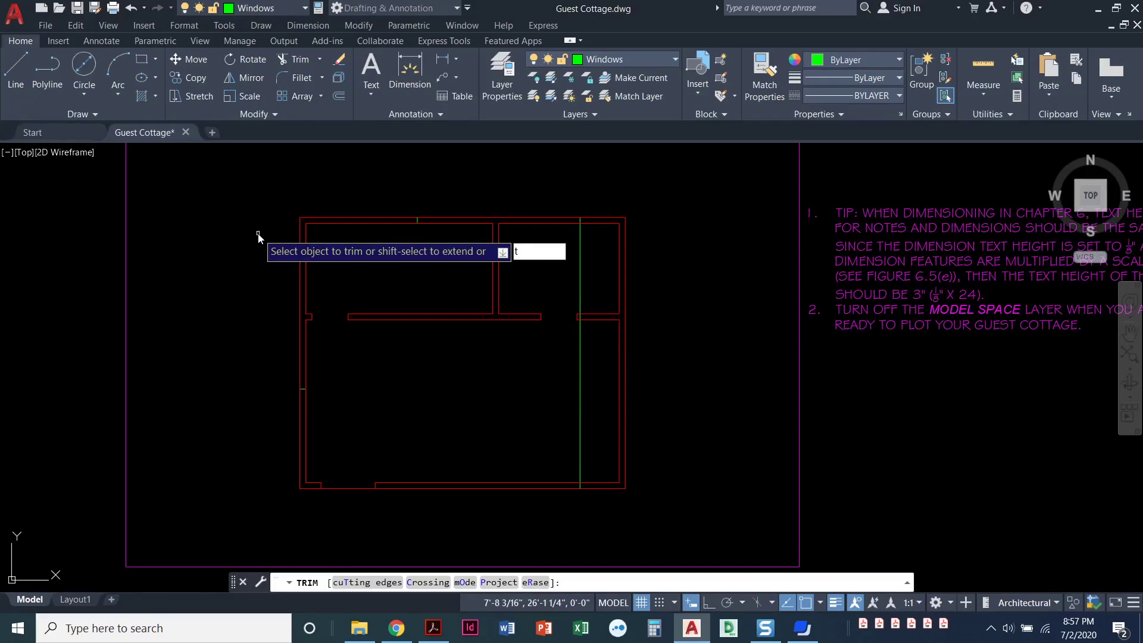
{"action": "key", "text": "Return"}
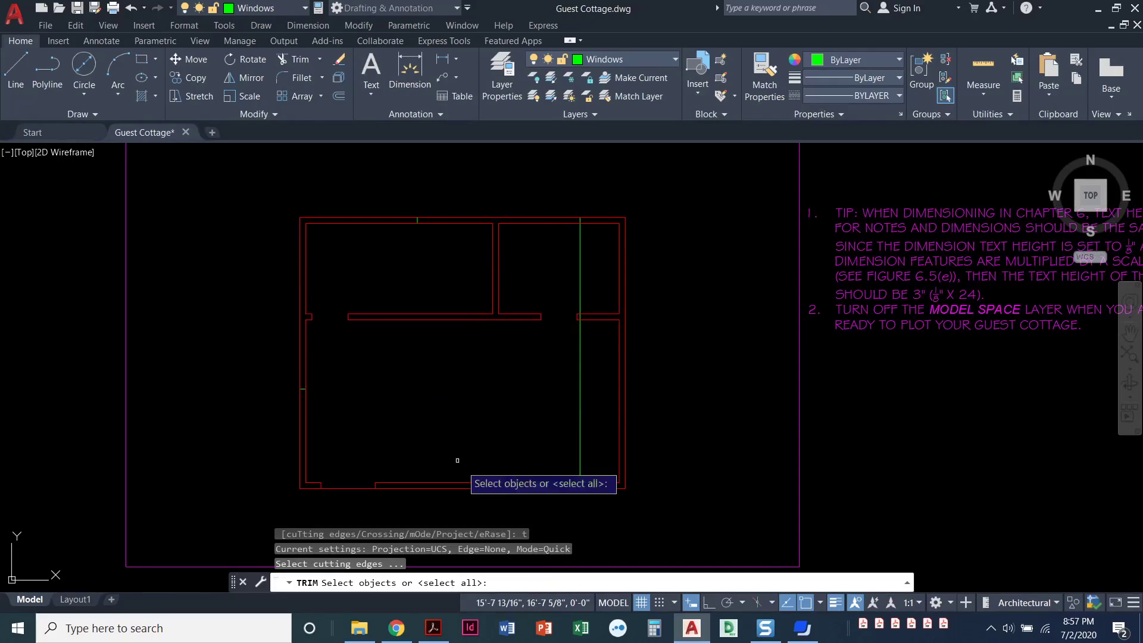
{"action": "left_click", "coordinate": [505, 481]}
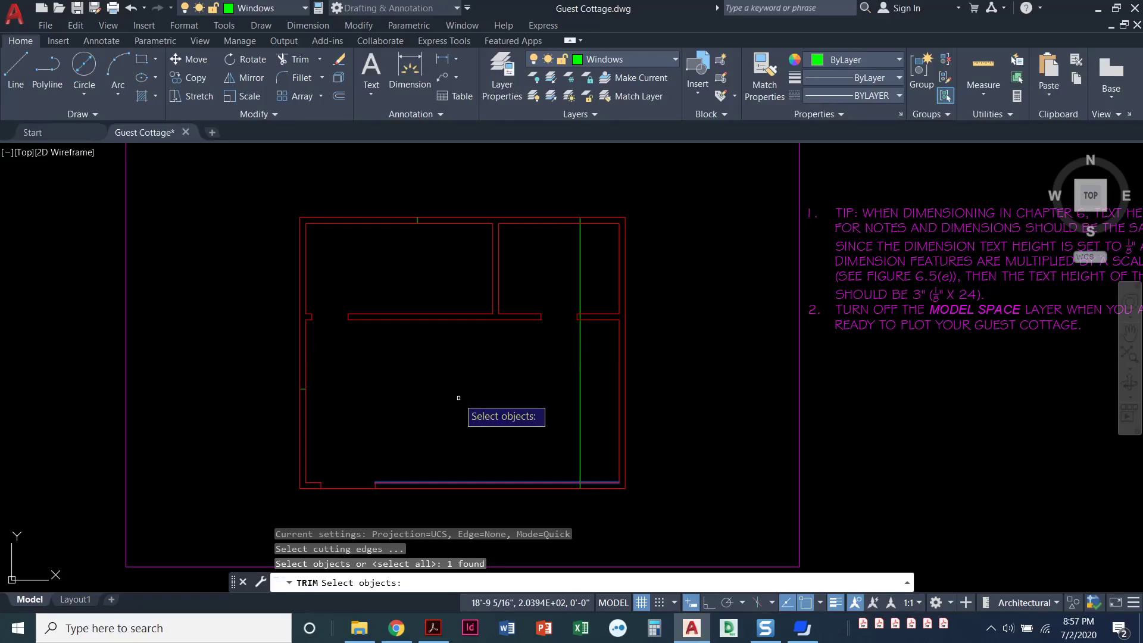
{"action": "key", "text": "Return"}
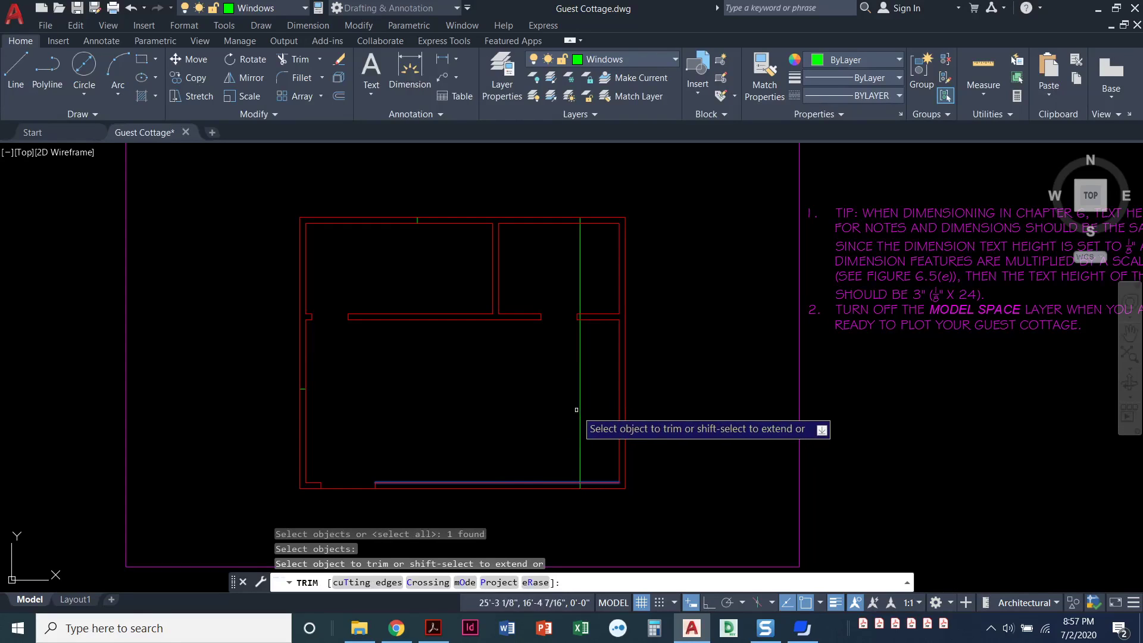
{"action": "left_click", "coordinate": [580, 408]}
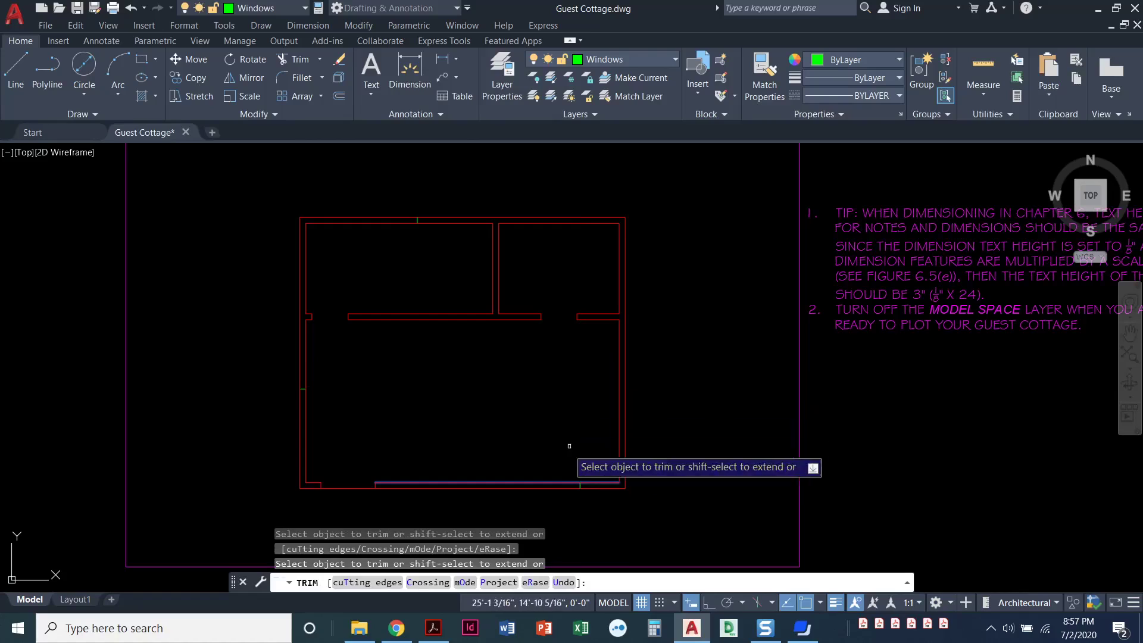
{"action": "key", "text": "Return"}
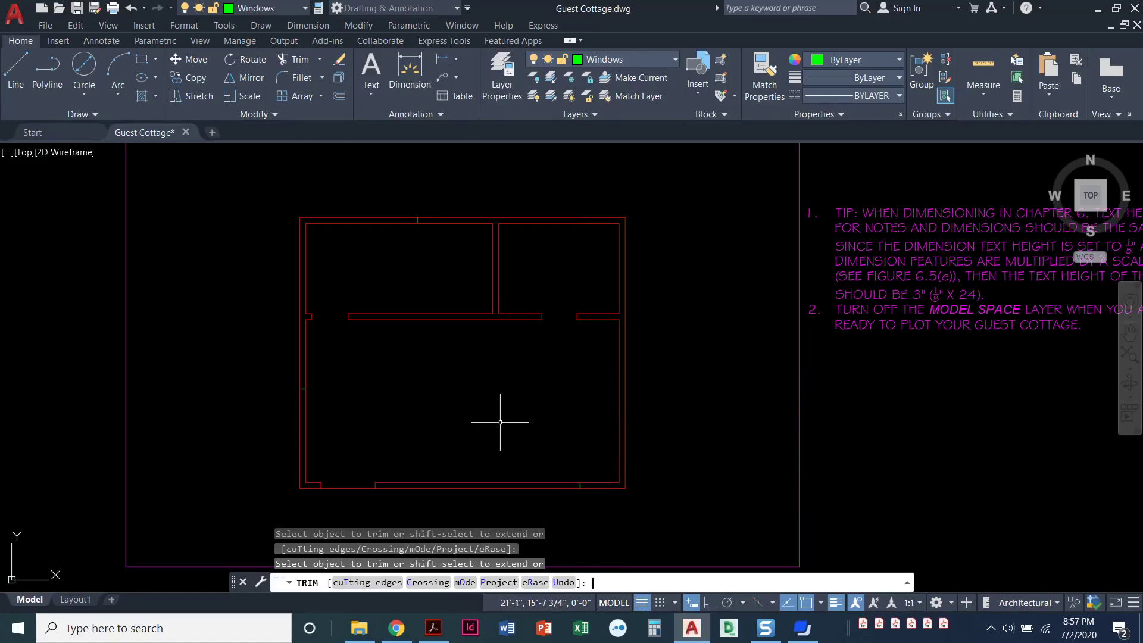
Offset the short window line in the bottom exterior wall 4'2" to the left twice, making two more window position lines.
{"action": "scroll", "coordinate": [500, 503], "scroll_direction": "up", "scroll_amount": 2}
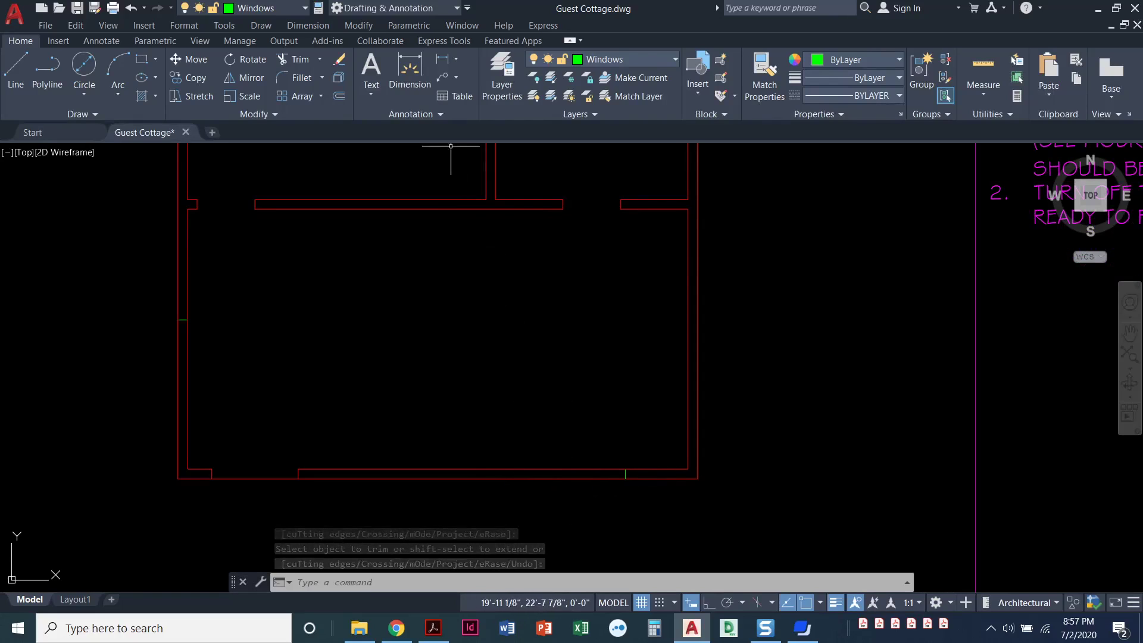
{"action": "left_click", "coordinate": [339, 98]}
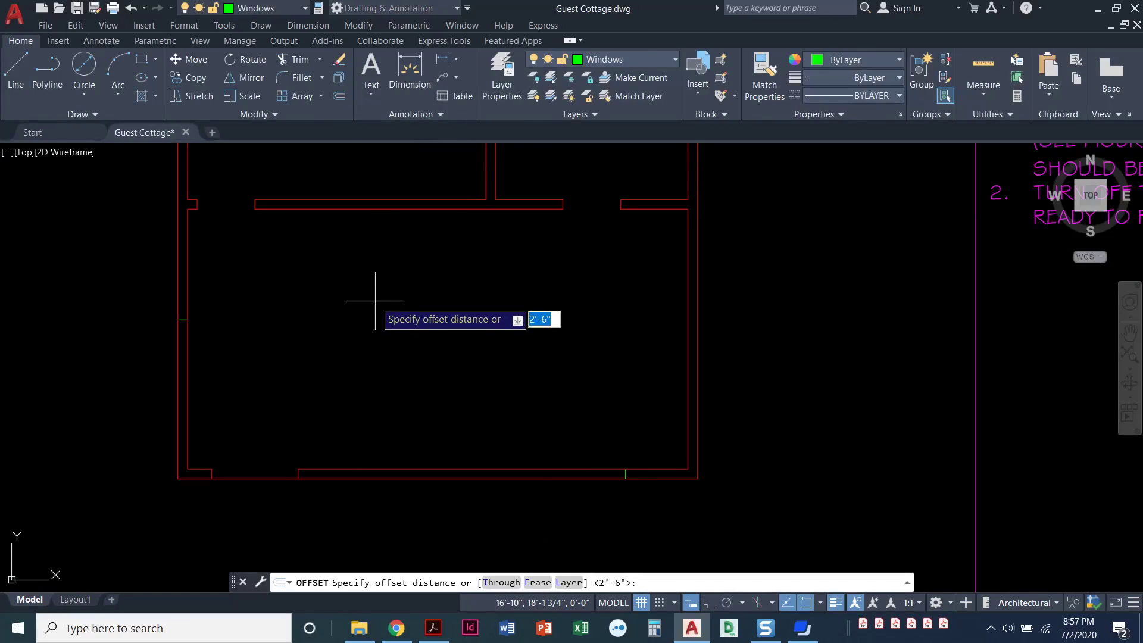
{"action": "type", "text": "4'"}
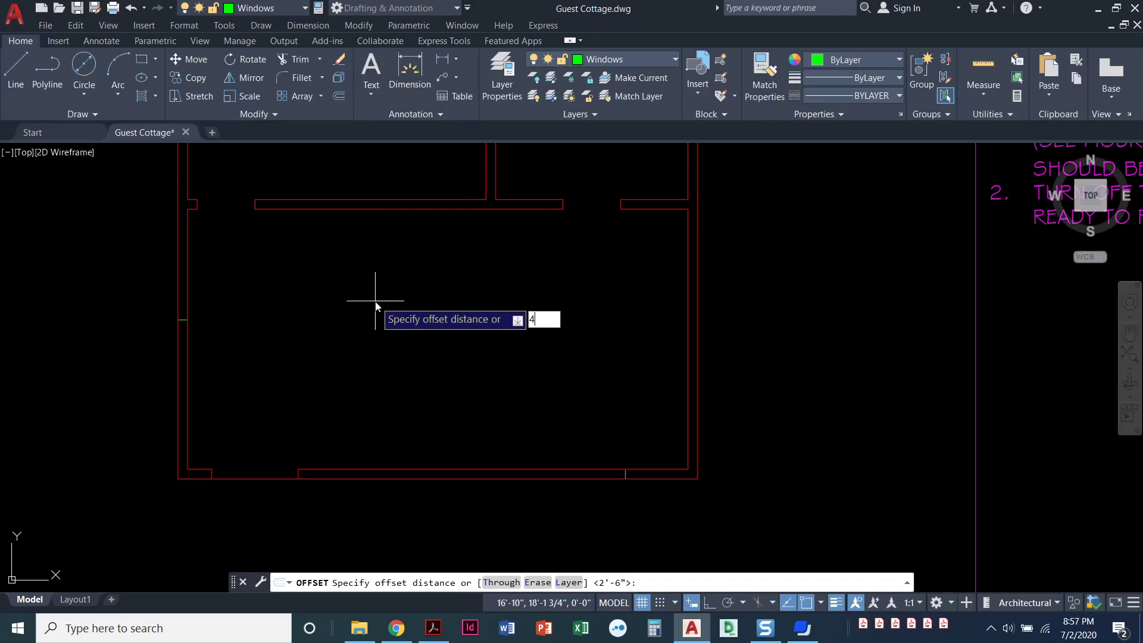
{"action": "type", "text": "2"}
{"action": "key", "text": "Return"}
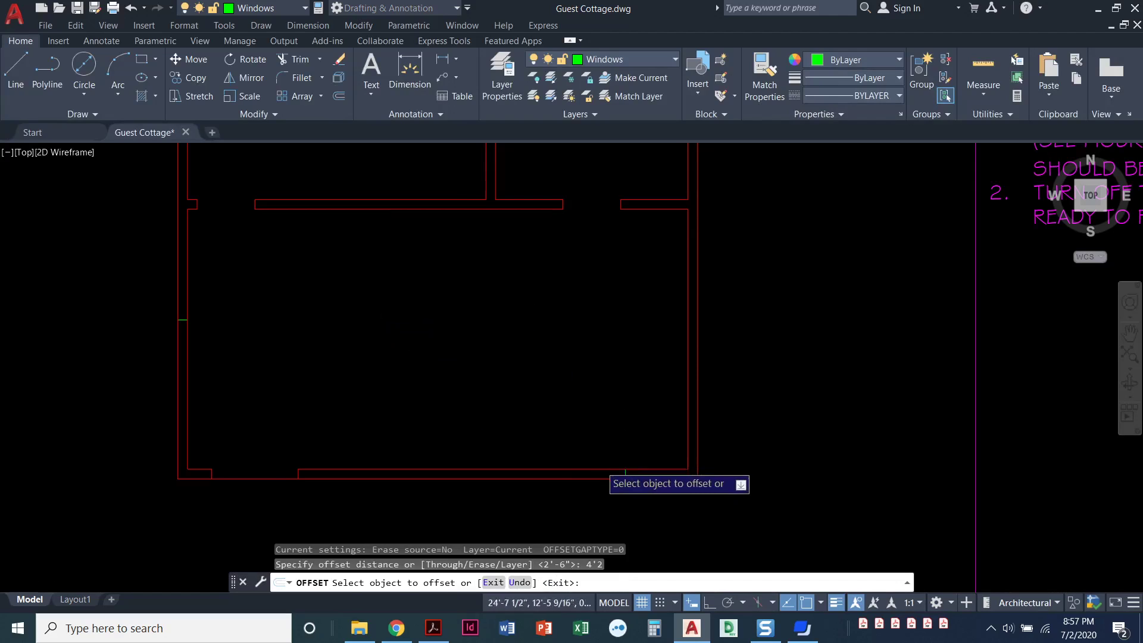
{"action": "scroll", "coordinate": [602, 463], "scroll_direction": "up", "scroll_amount": 2}
{"action": "left_click", "coordinate": [640, 476]}
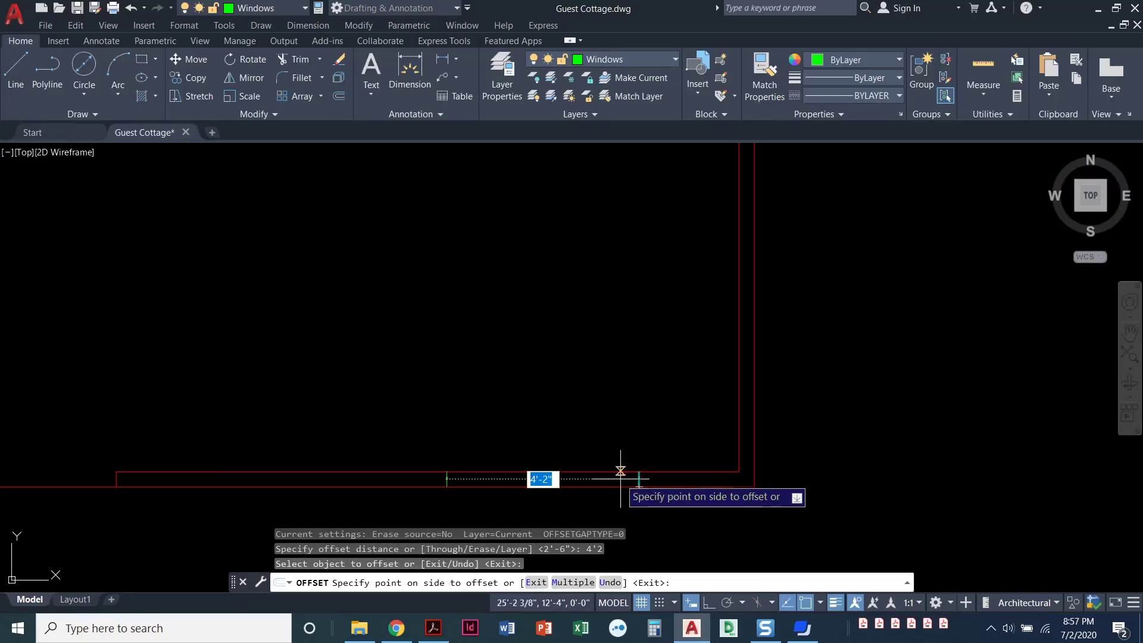
{"action": "left_click", "coordinate": [216, 449]}
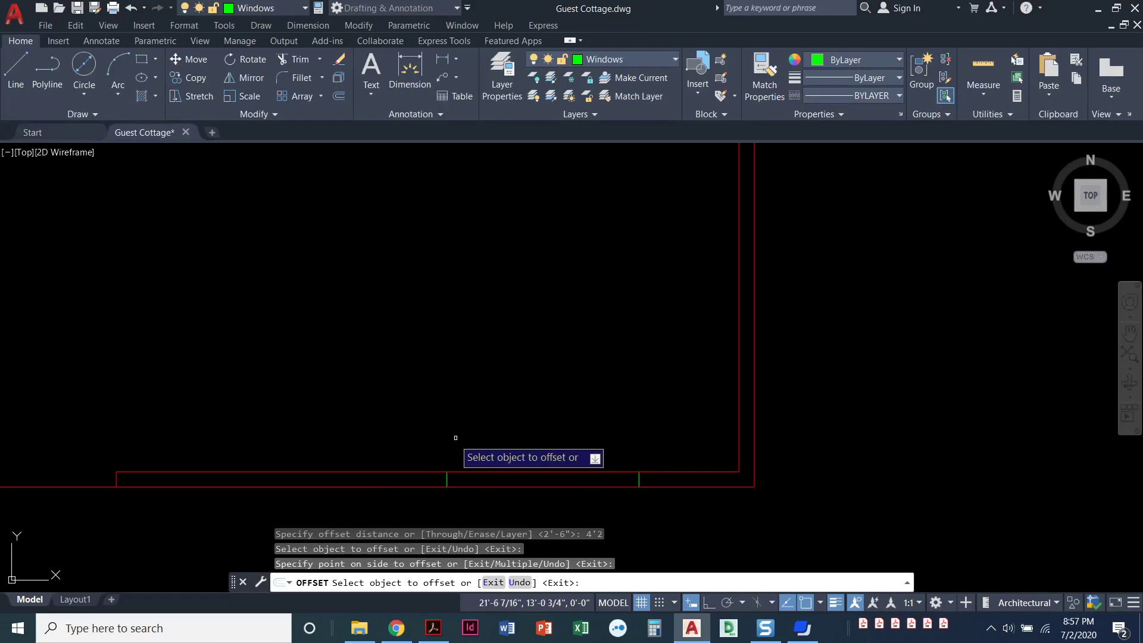
{"action": "left_click", "coordinate": [447, 479]}
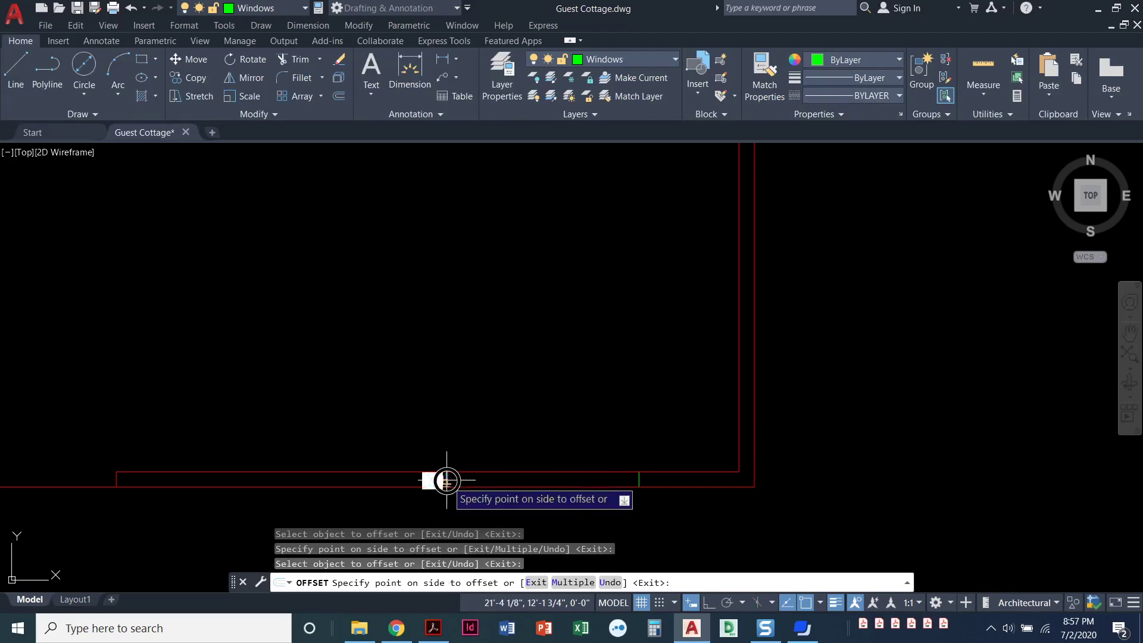
{"action": "left_click", "coordinate": [166, 446]}
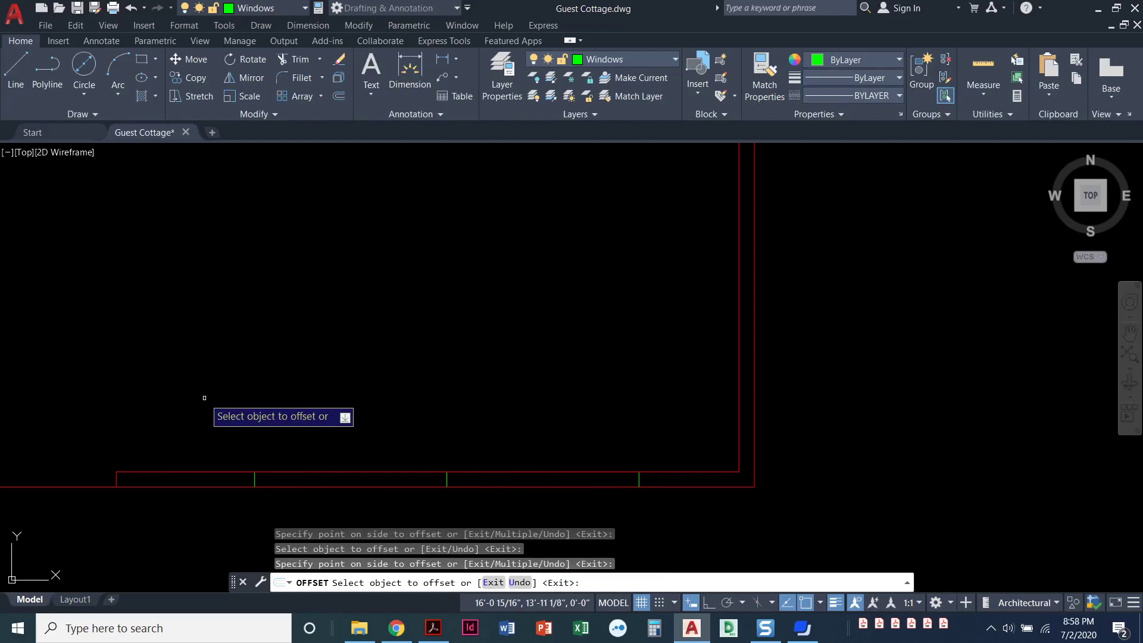
{"action": "key", "text": "Return"}
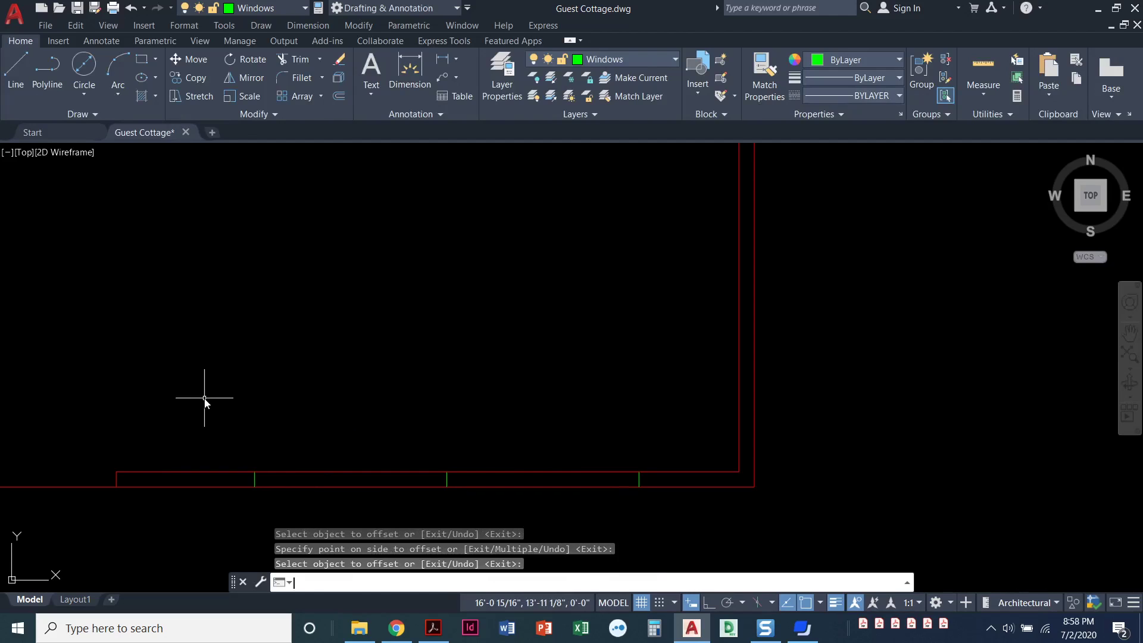
{"action": "scroll", "coordinate": [204, 398], "scroll_direction": "down", "scroll_amount": 5}
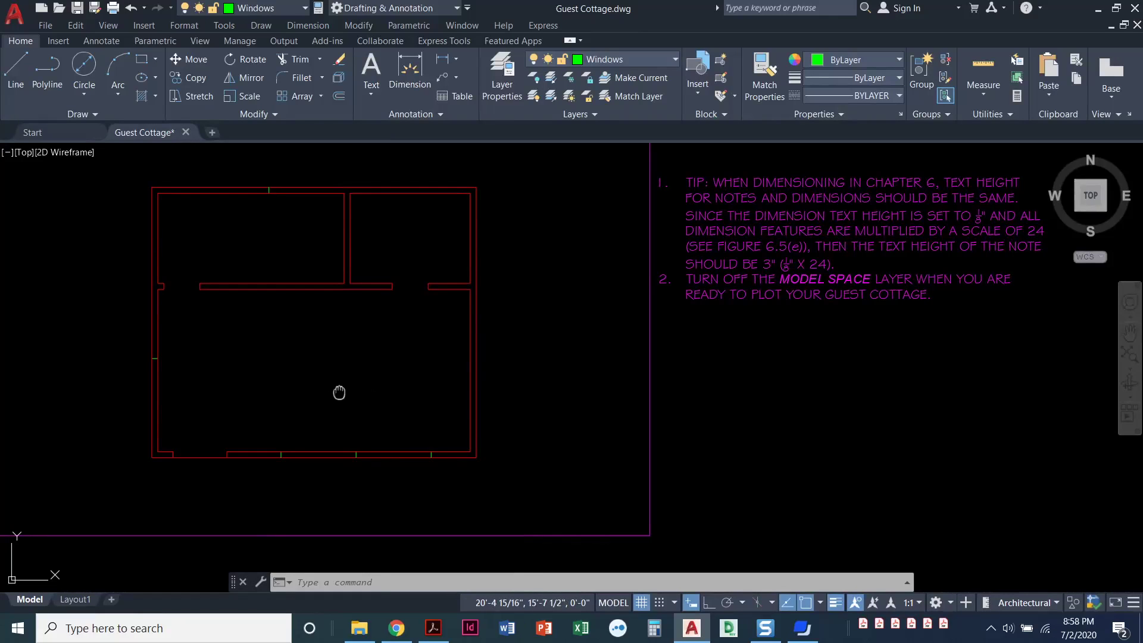
{"action": "middle_click_drag", "start_coordinate": [340, 392], "coordinate": [467, 414]}
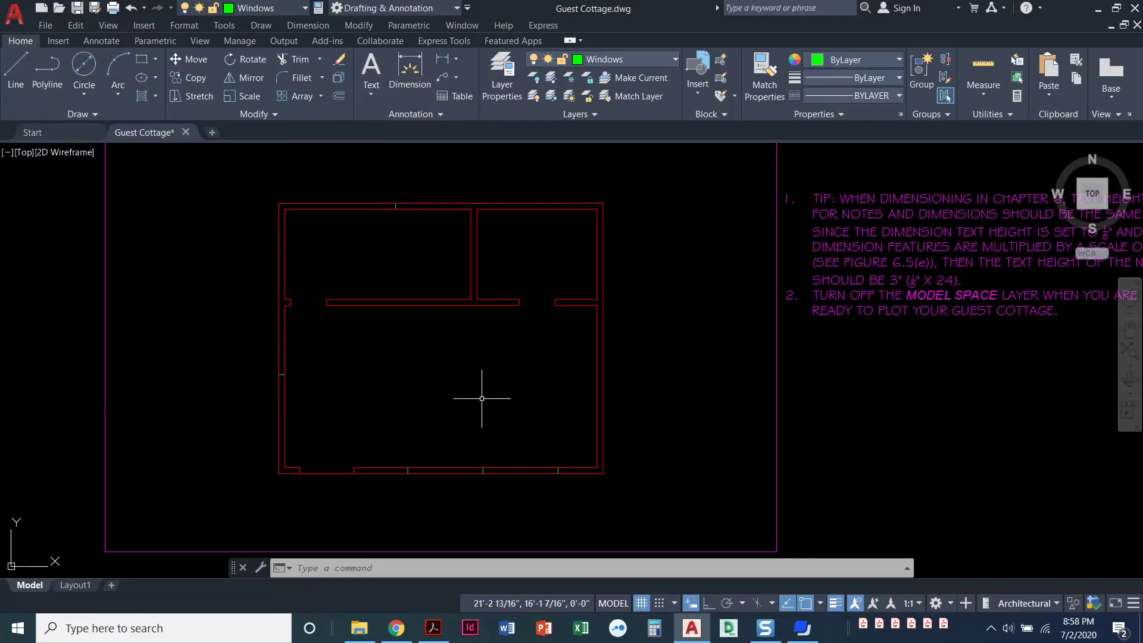
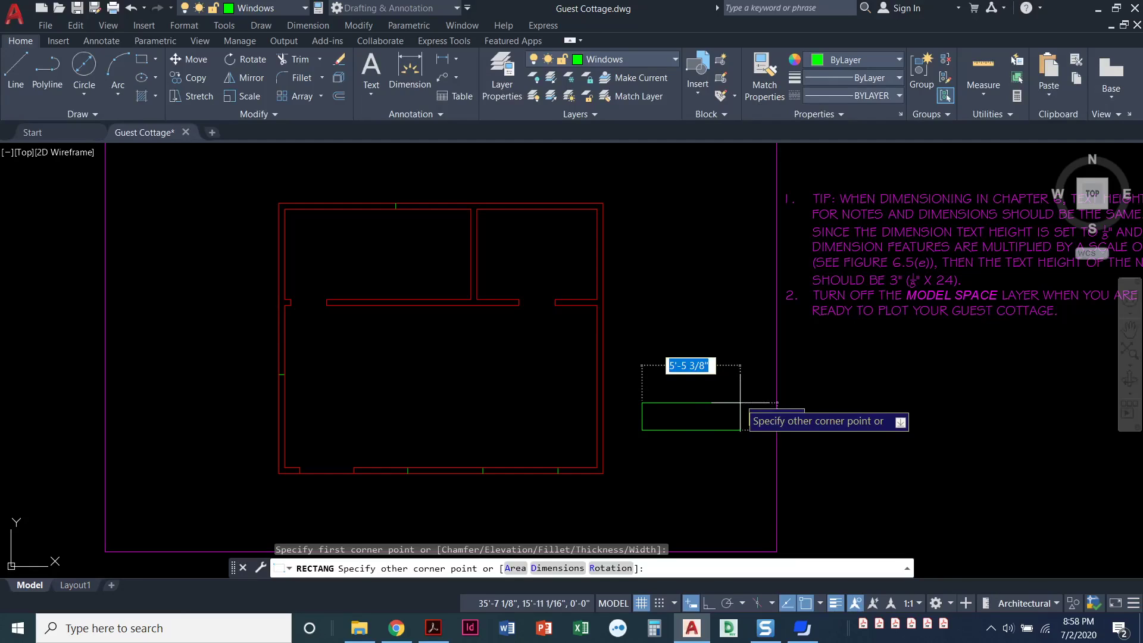
Draw a window rectangle 36" wide and 4" high in the empty space to the right of the floor plan.
{"action": "type", "text": "3"}
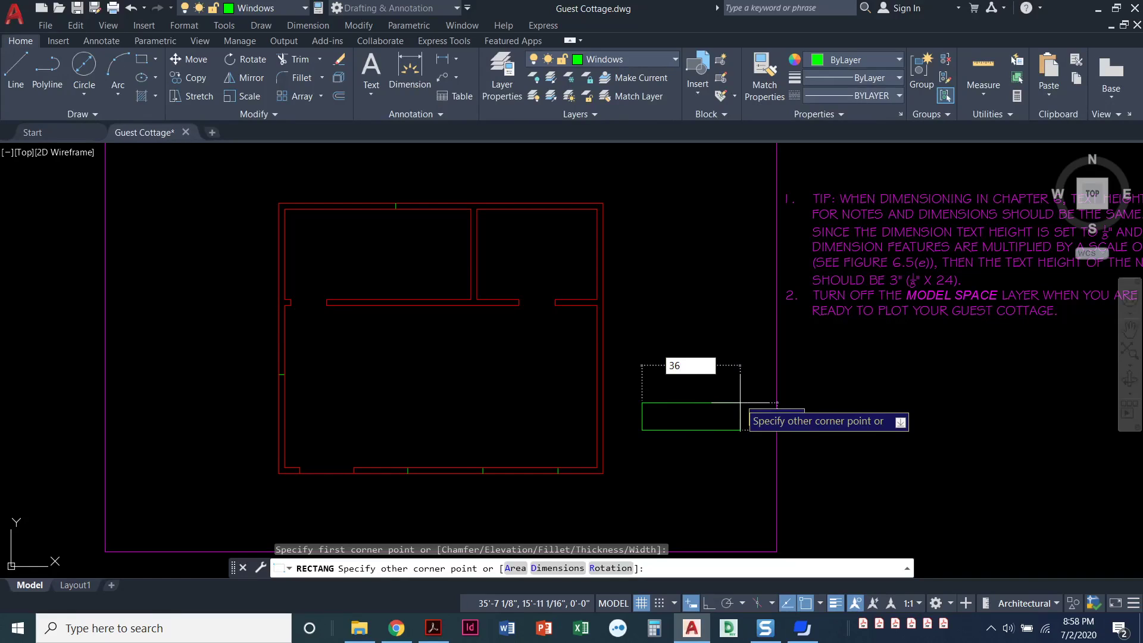
{"action": "type", "text": "6"}
{"action": "key", "text": "Tab"}
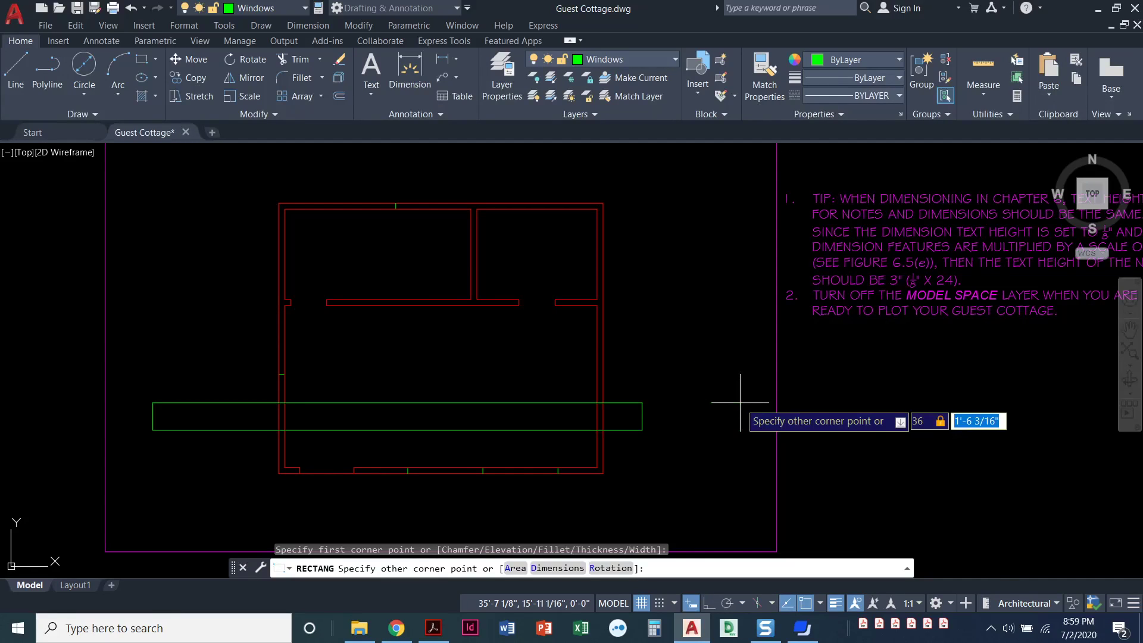
{"action": "type", "text": "4"}
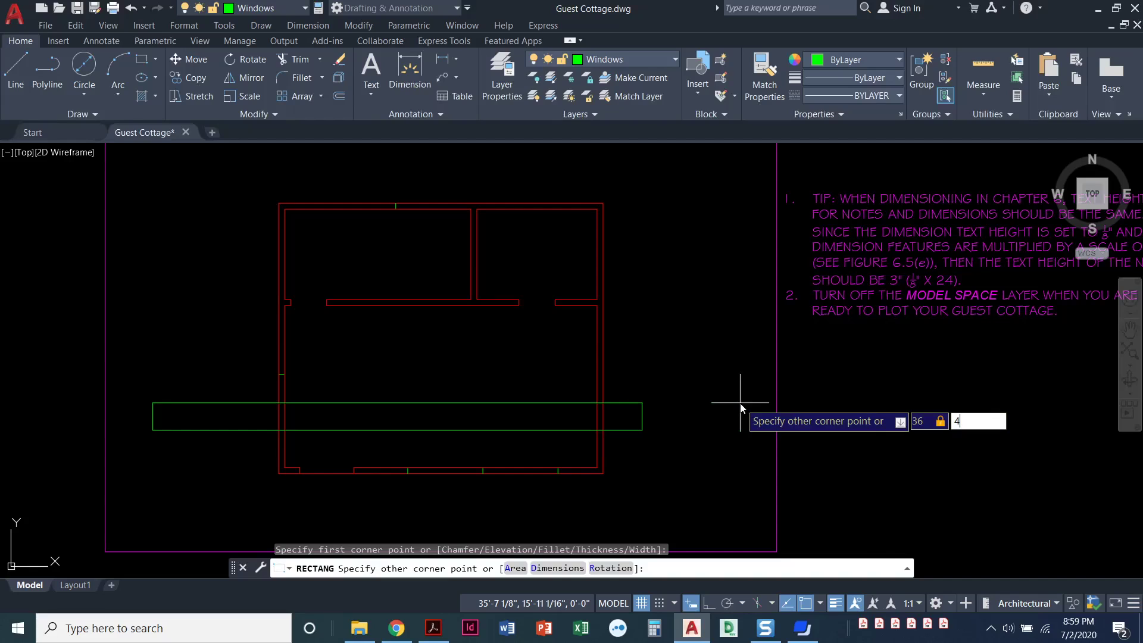
{"action": "key", "text": "Return"}
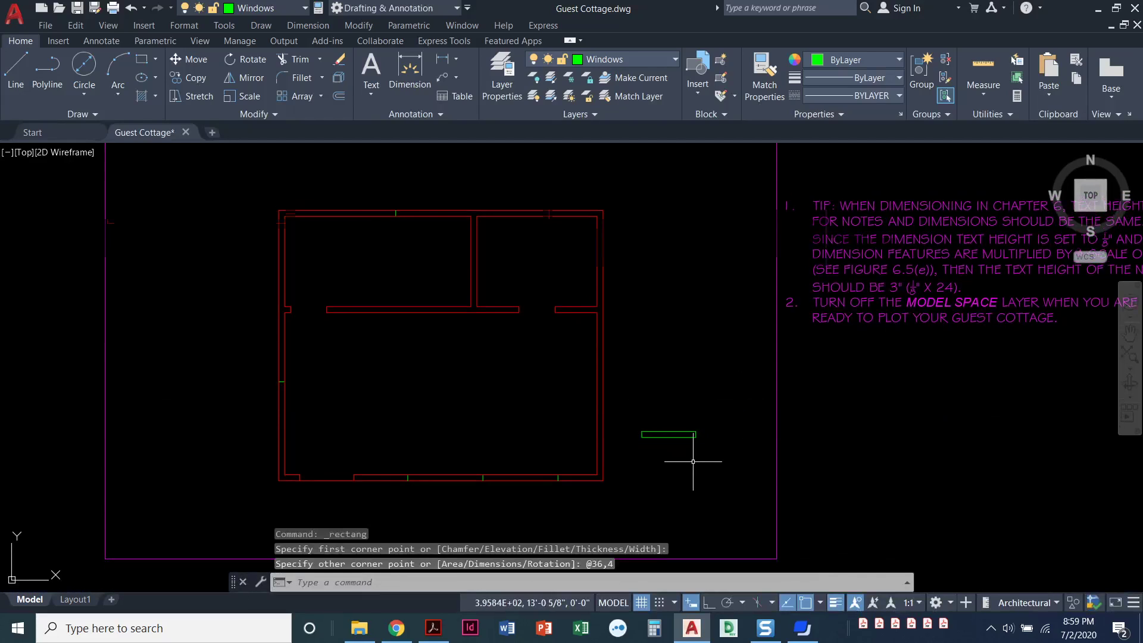
Draw a horizontal centre line through the 36" window rectangle, joining the midpoints of its two short sides.
{"action": "scroll", "coordinate": [694, 441], "scroll_direction": "up", "scroll_amount": 2}
{"action": "left_click", "coordinate": [653, 416]}
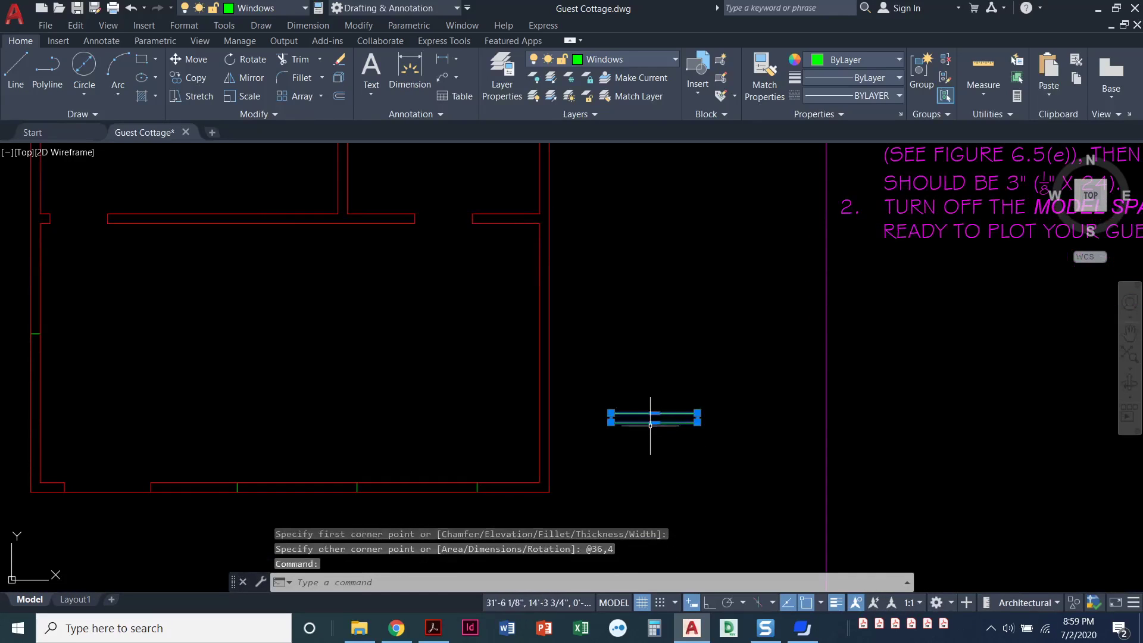
{"action": "scroll", "coordinate": [663, 442], "scroll_direction": "up", "scroll_amount": 4}
{"action": "scroll", "coordinate": [668, 439], "scroll_direction": "up", "scroll_amount": 2}
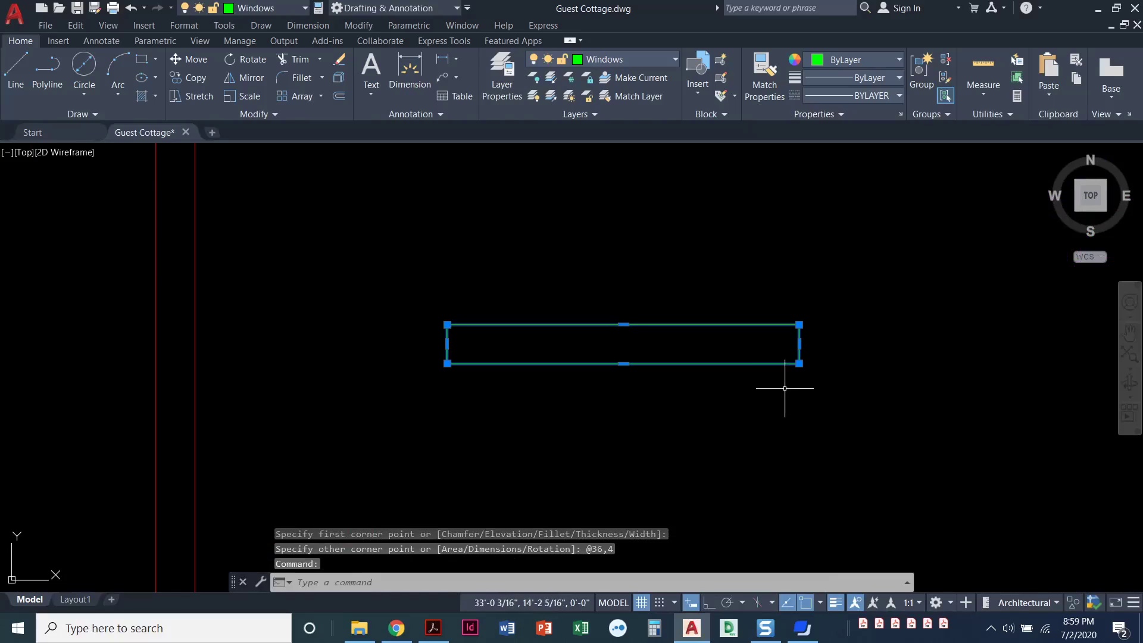
{"action": "mouse_move", "coordinate": [798, 364]}
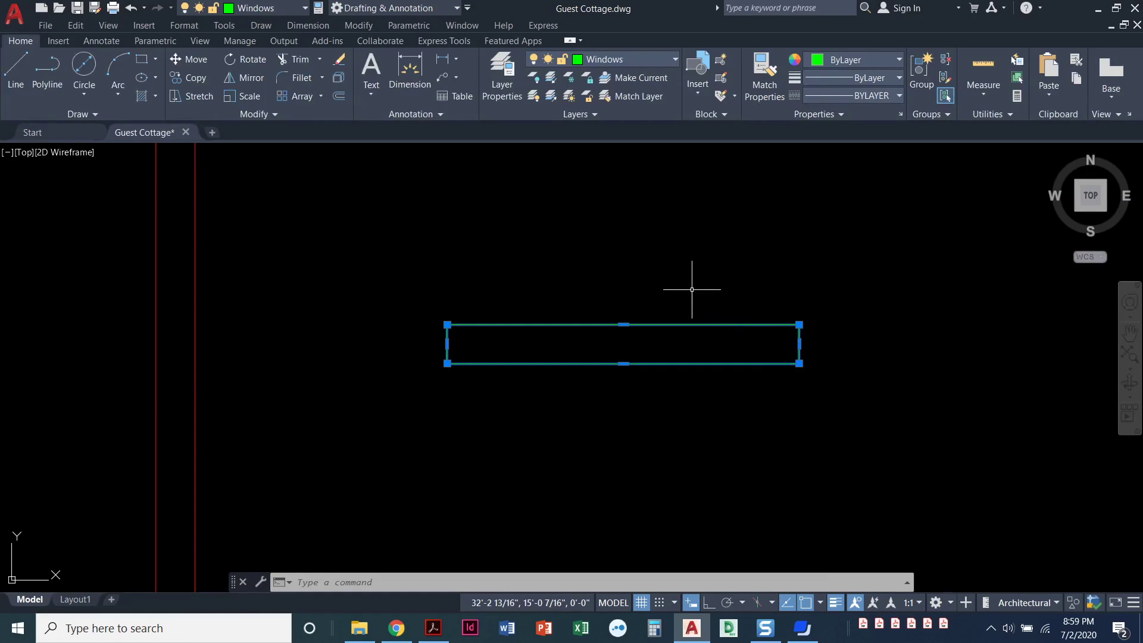
{"action": "key", "text": "Escape"}
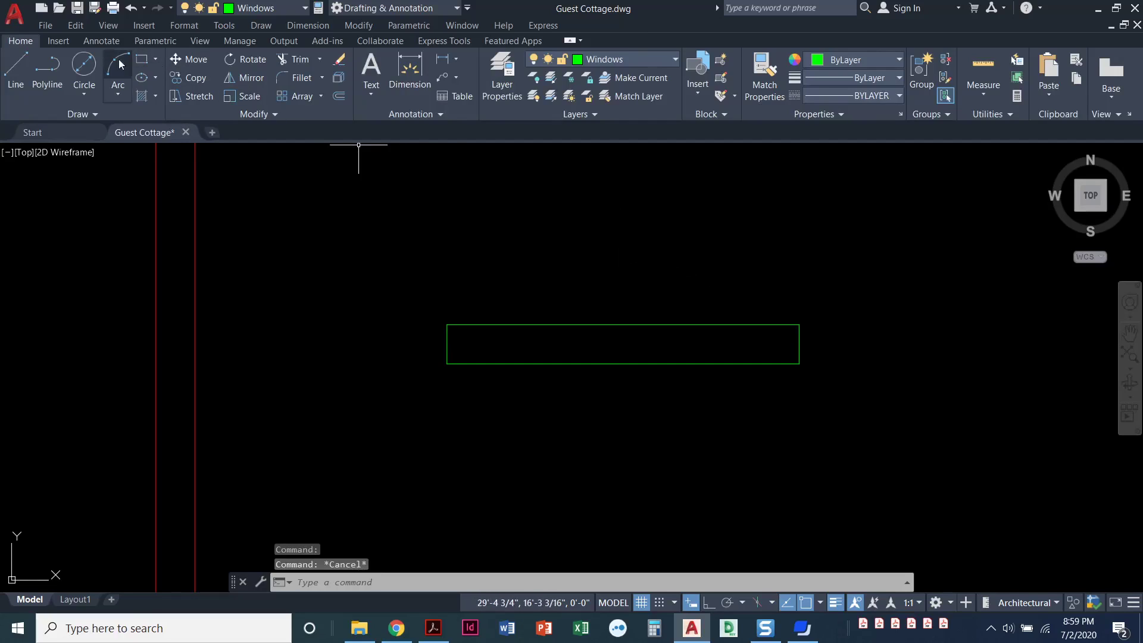
{"action": "left_click", "coordinate": [18, 65]}
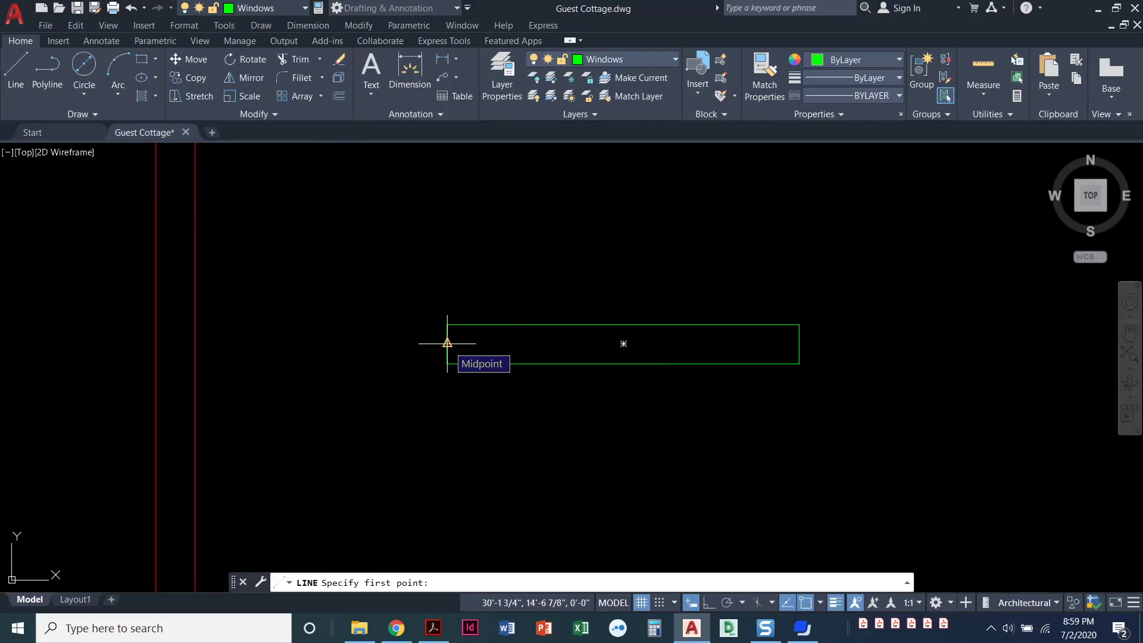
{"action": "left_click", "coordinate": [447, 343]}
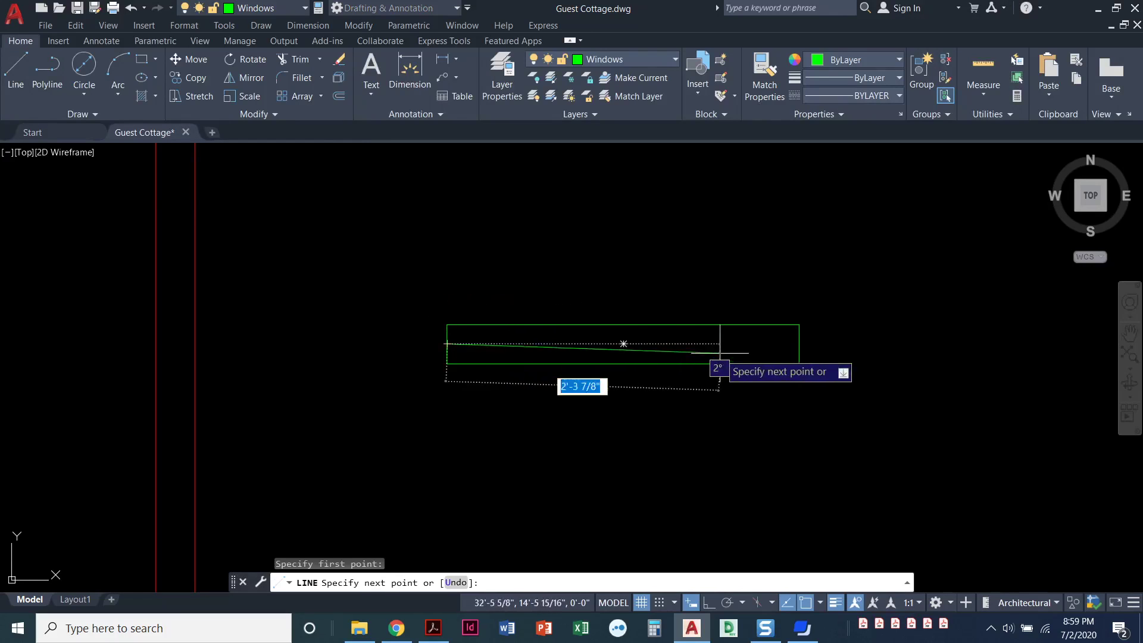
{"action": "left_click", "coordinate": [798, 343]}
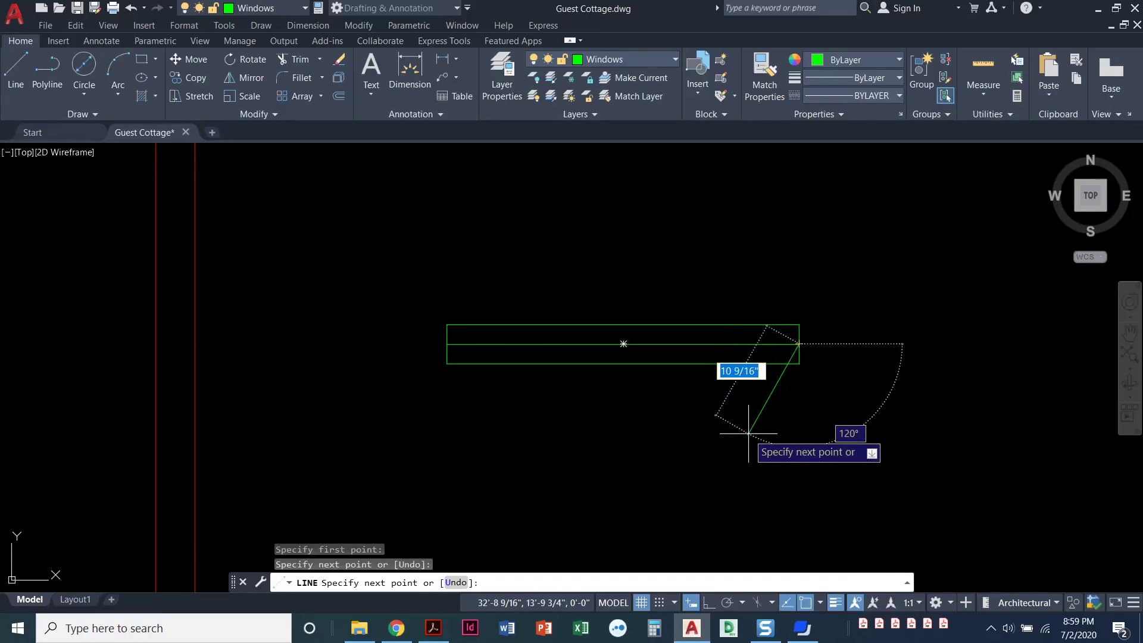
{"action": "key", "text": "Return"}
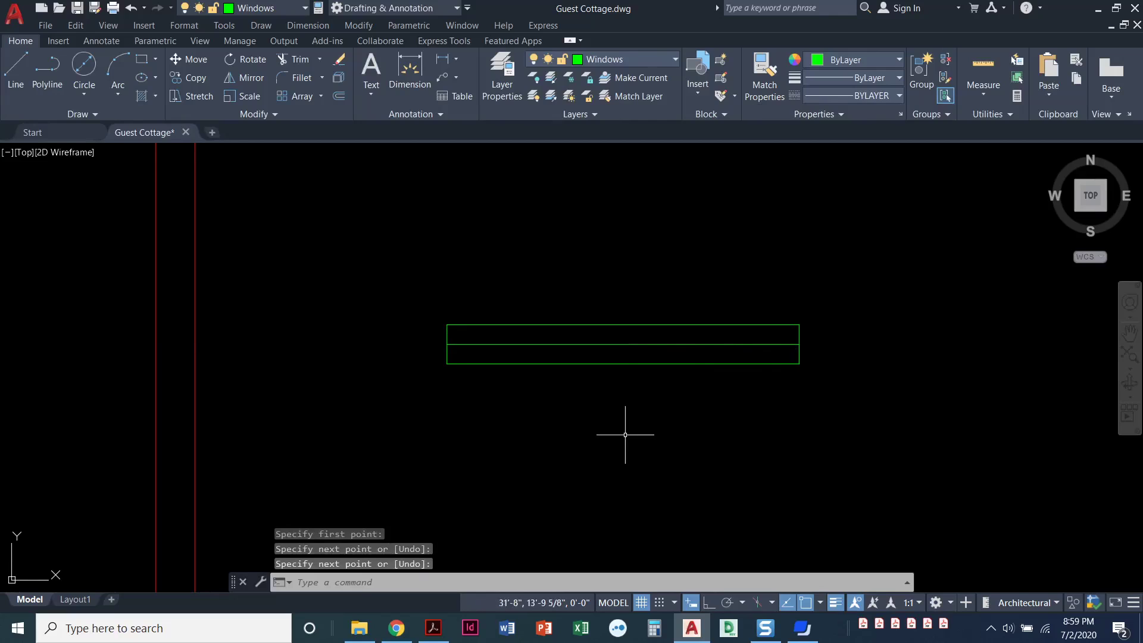
Draw a second window rectangle 24" wide and 4" high above the 36" window.
{"action": "middle_click_drag", "start_coordinate": [576, 291], "coordinate": [536, 345]}
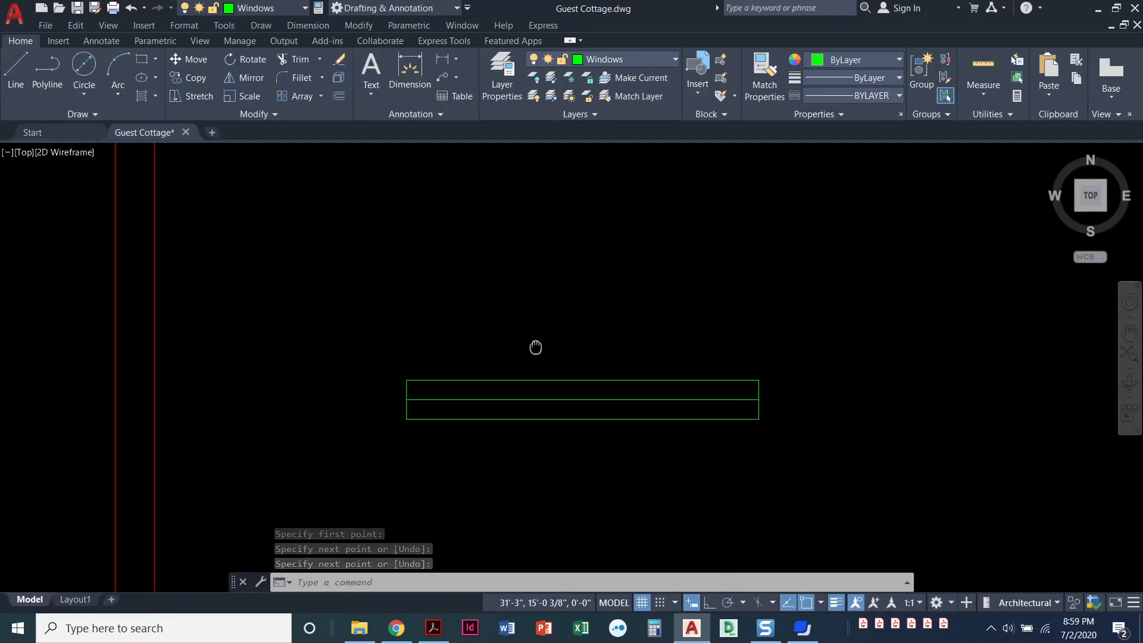
{"action": "left_click", "coordinate": [143, 60]}
{"action": "left_click", "coordinate": [414, 247]}
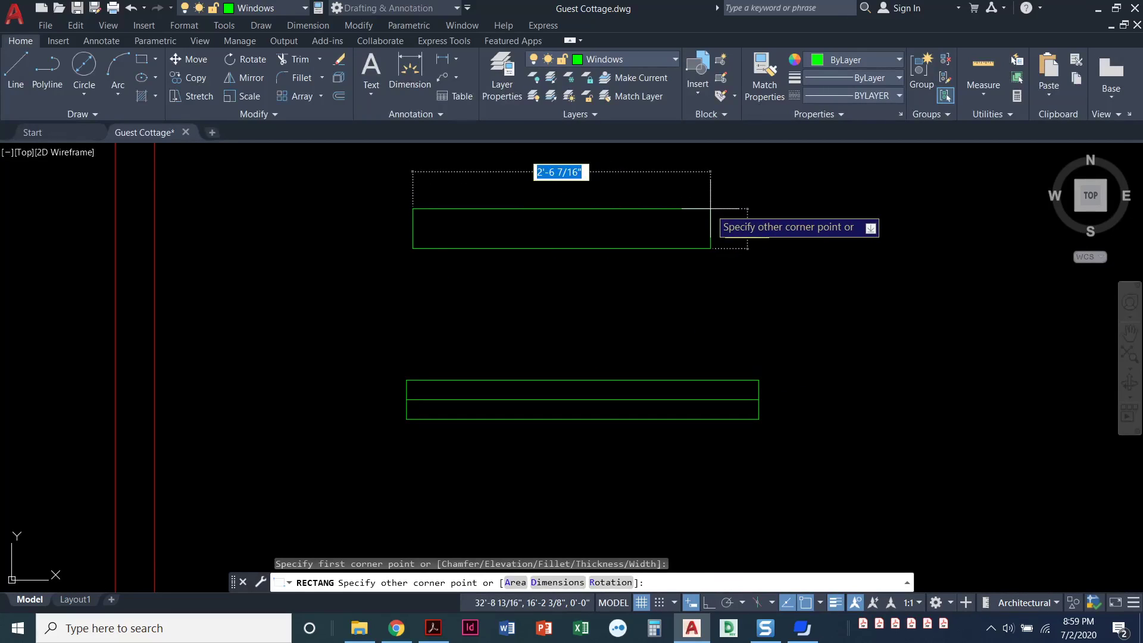
{"action": "type", "text": "24"}
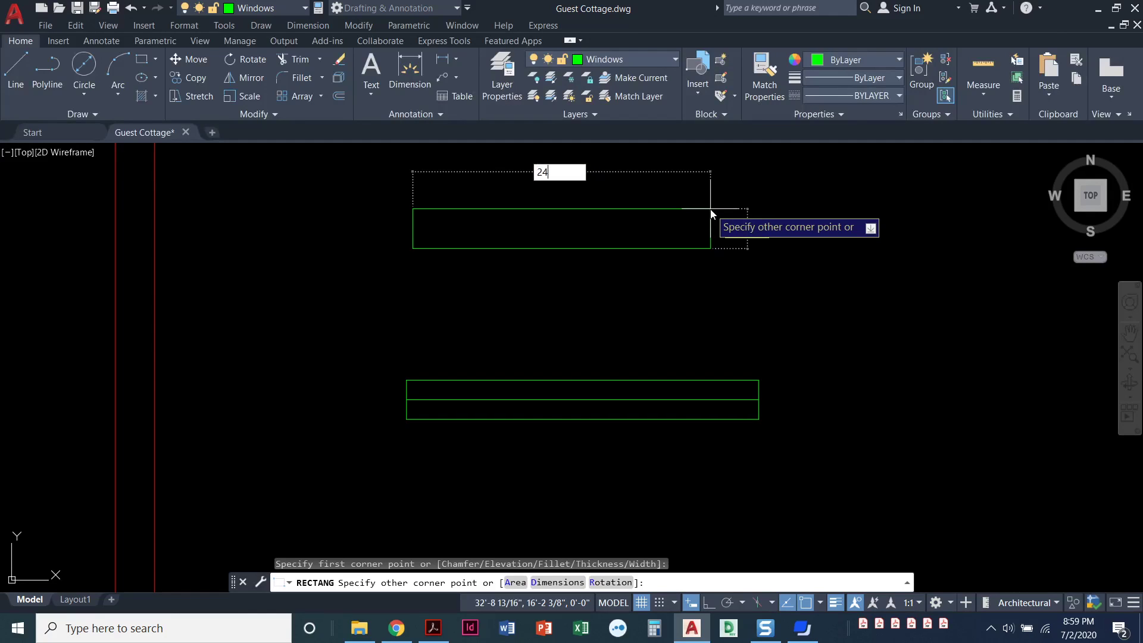
{"action": "key", "text": "Tab"}
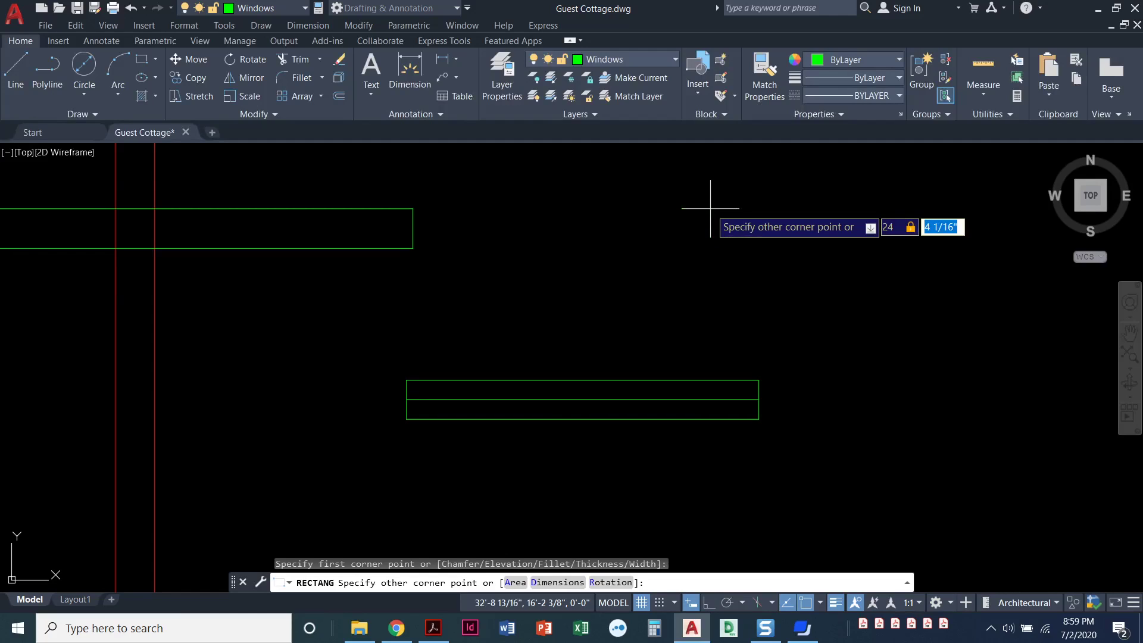
{"action": "type", "text": "4"}
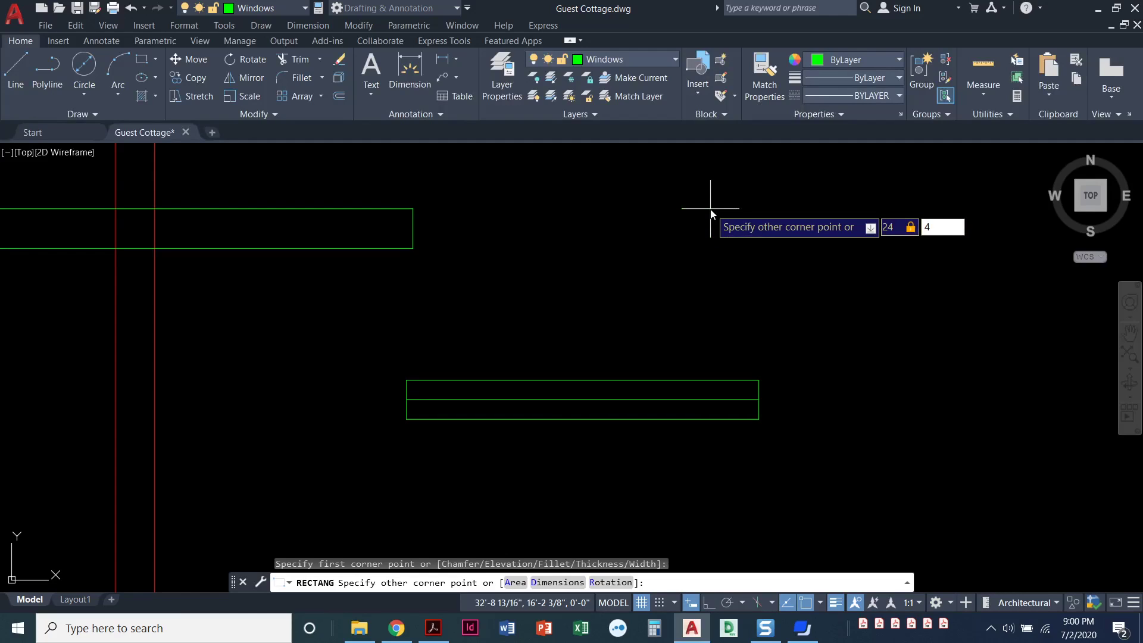
{"action": "key", "text": "Return"}
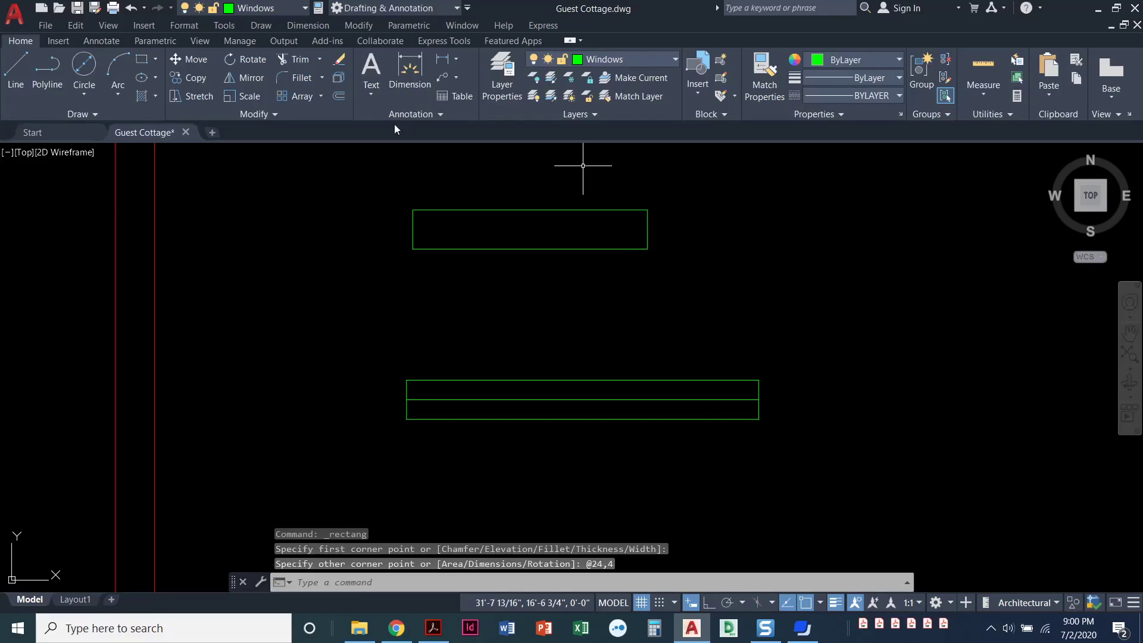
Draw a horizontal centre line through the 24" window rectangle between the midpoints of its short sides.
{"action": "left_click", "coordinate": [15, 67]}
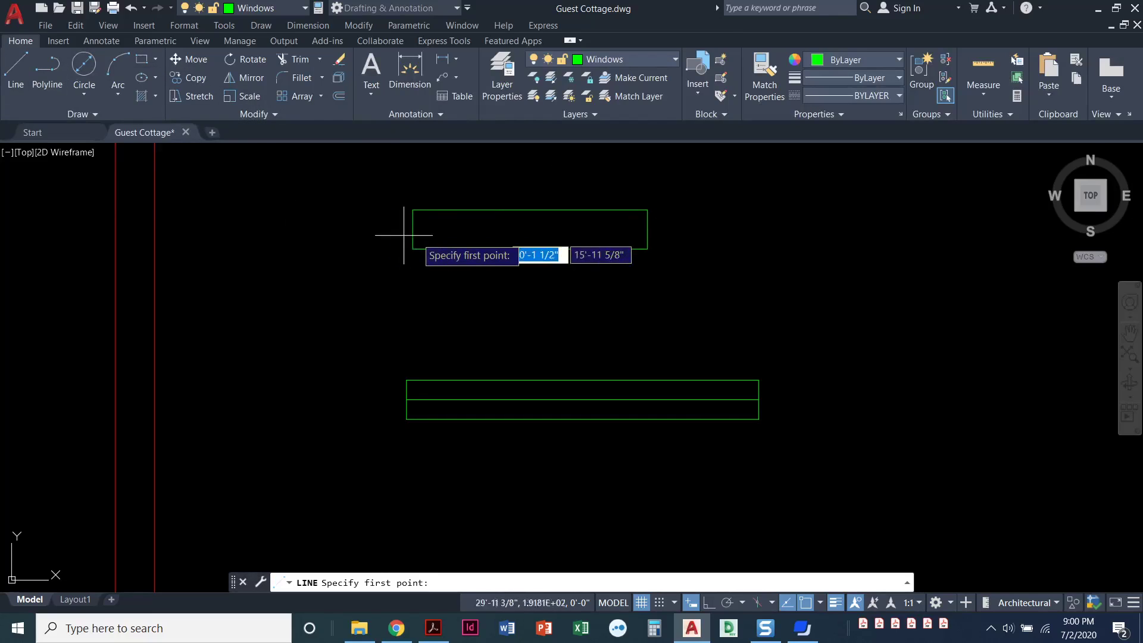
{"action": "left_click", "coordinate": [413, 228]}
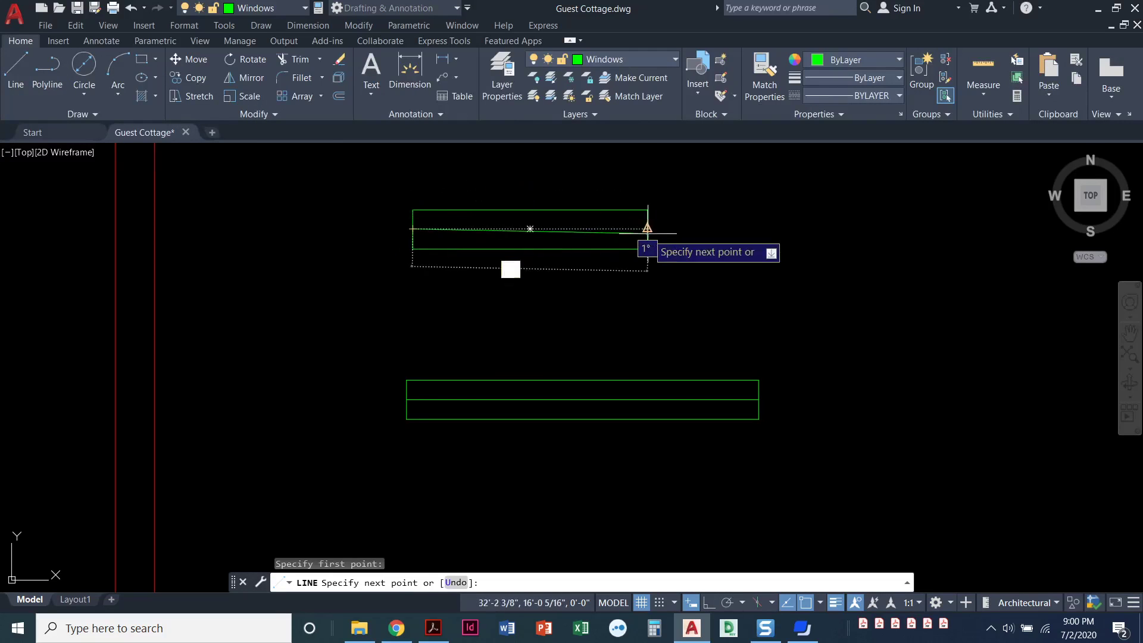
{"action": "left_click", "coordinate": [647, 227]}
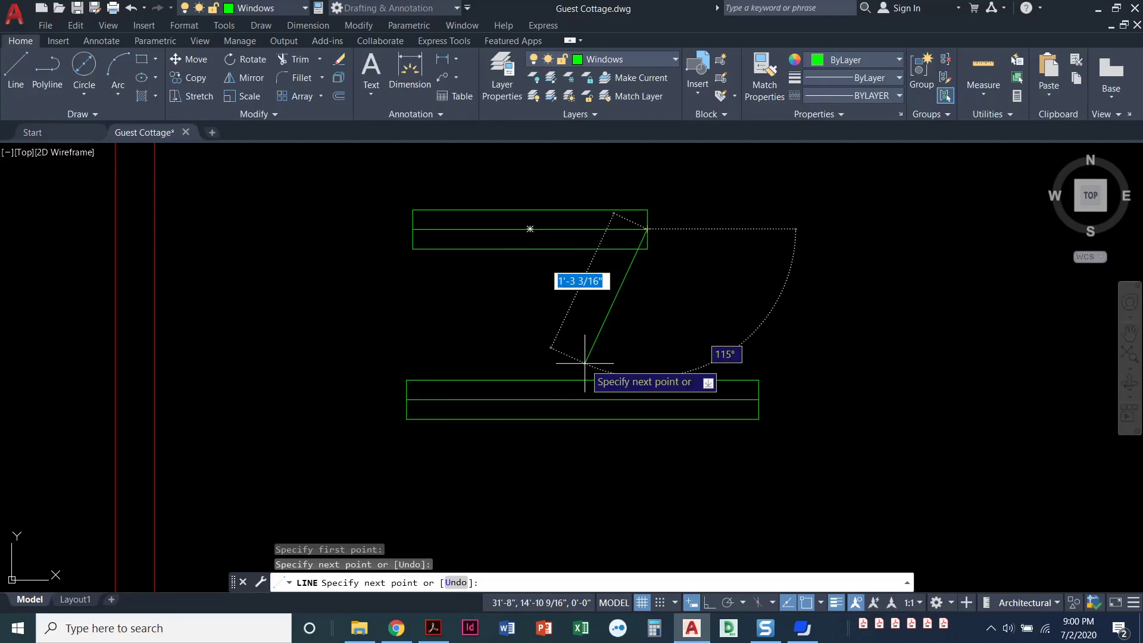
{"action": "key", "text": "Return"}
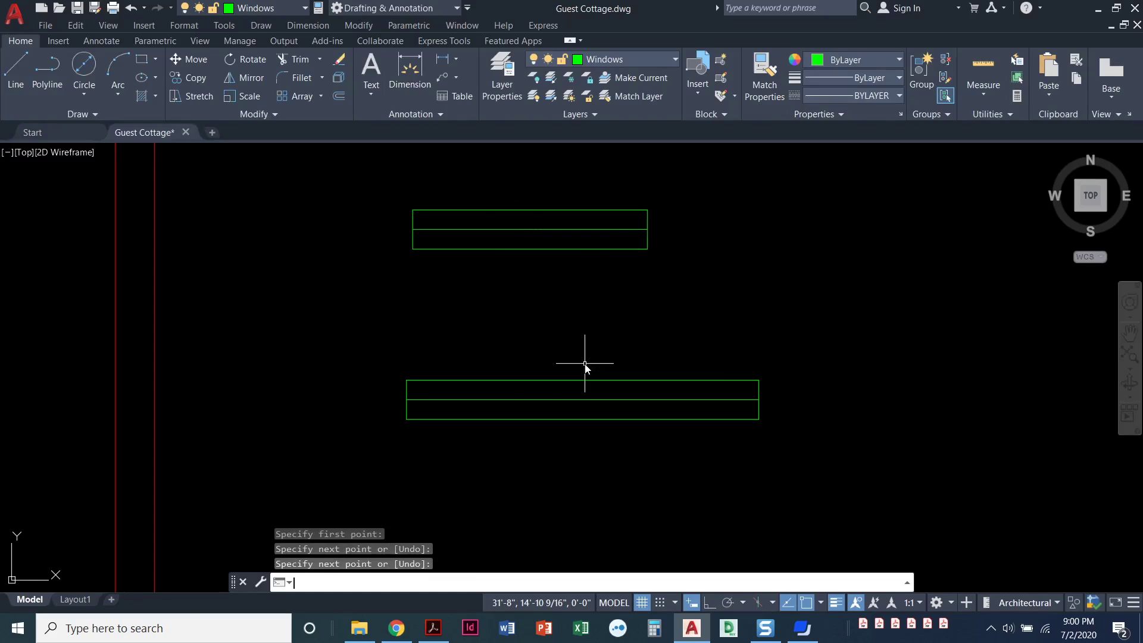
Move the 24" window by its upper edge's midpoint to the outer end of the position line in the upper exterior wall.
{"action": "scroll", "coordinate": [567, 378], "scroll_direction": "down", "scroll_amount": 3}
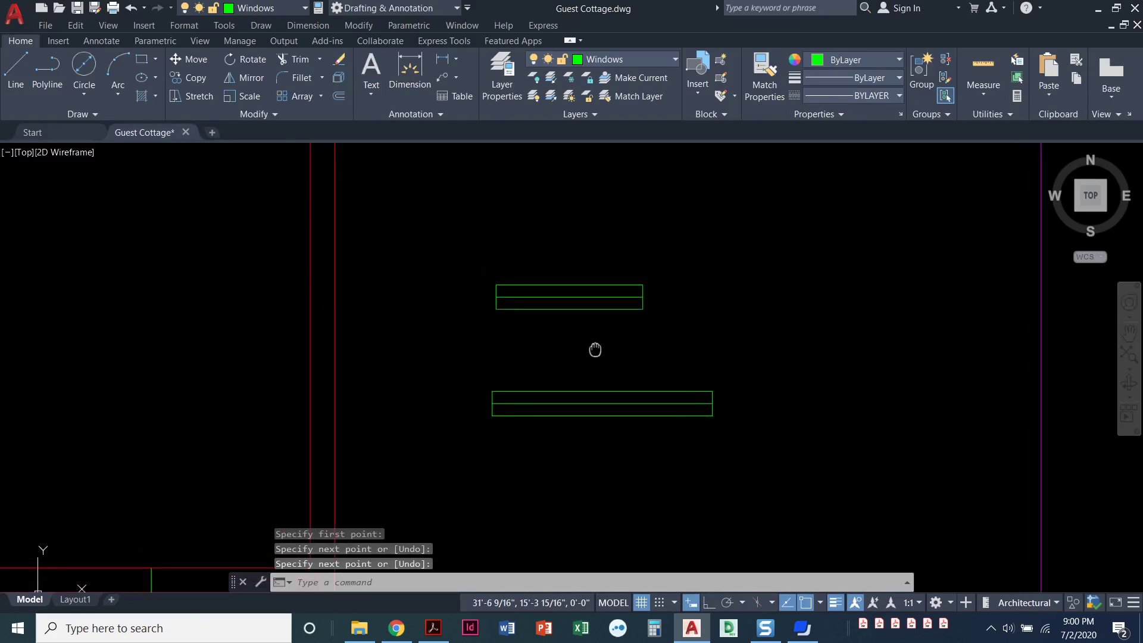
{"action": "middle_click_drag", "start_coordinate": [596, 350], "coordinate": [611, 365]}
{"action": "middle_click_drag", "start_coordinate": [556, 326], "coordinate": [556, 319]}
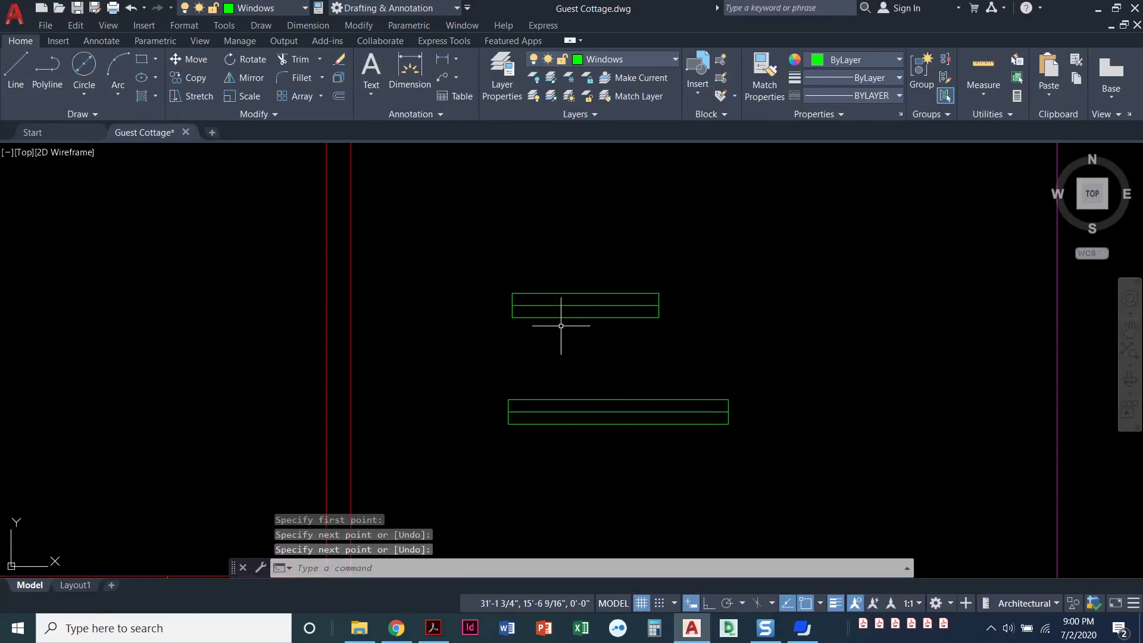
{"action": "left_click", "coordinate": [194, 59]}
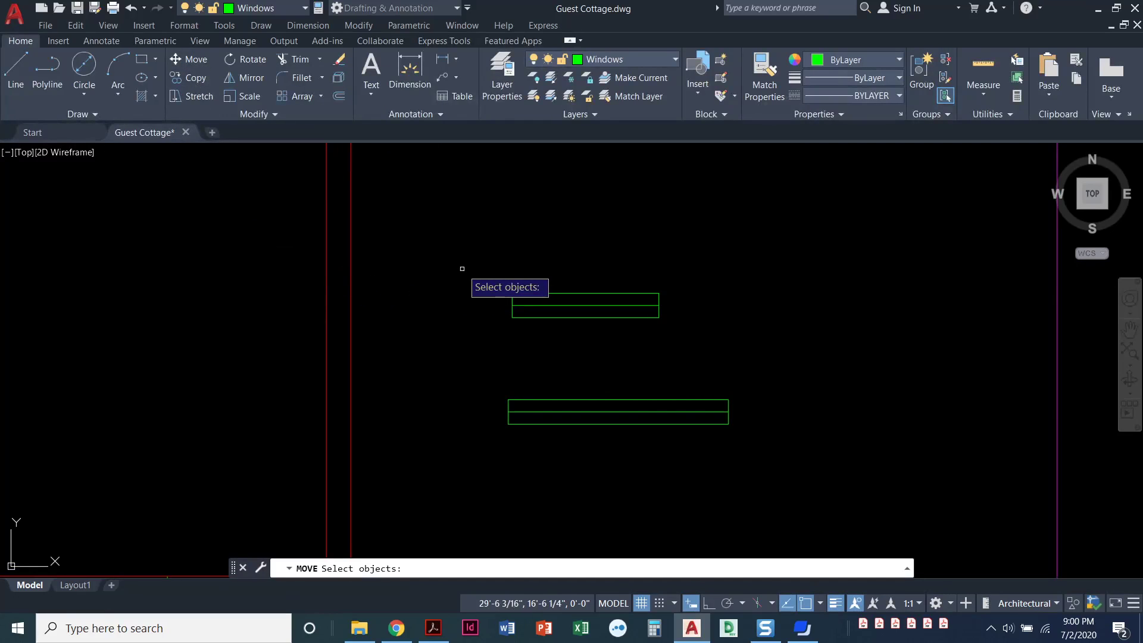
{"action": "left_click", "coordinate": [484, 268]}
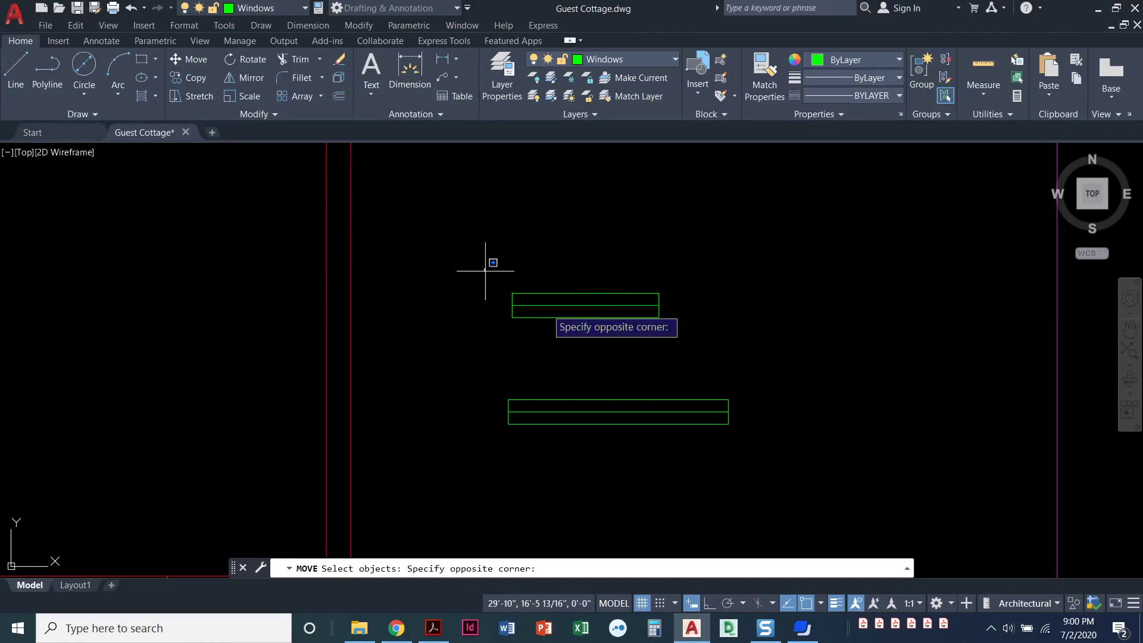
{"action": "left_click", "coordinate": [696, 351]}
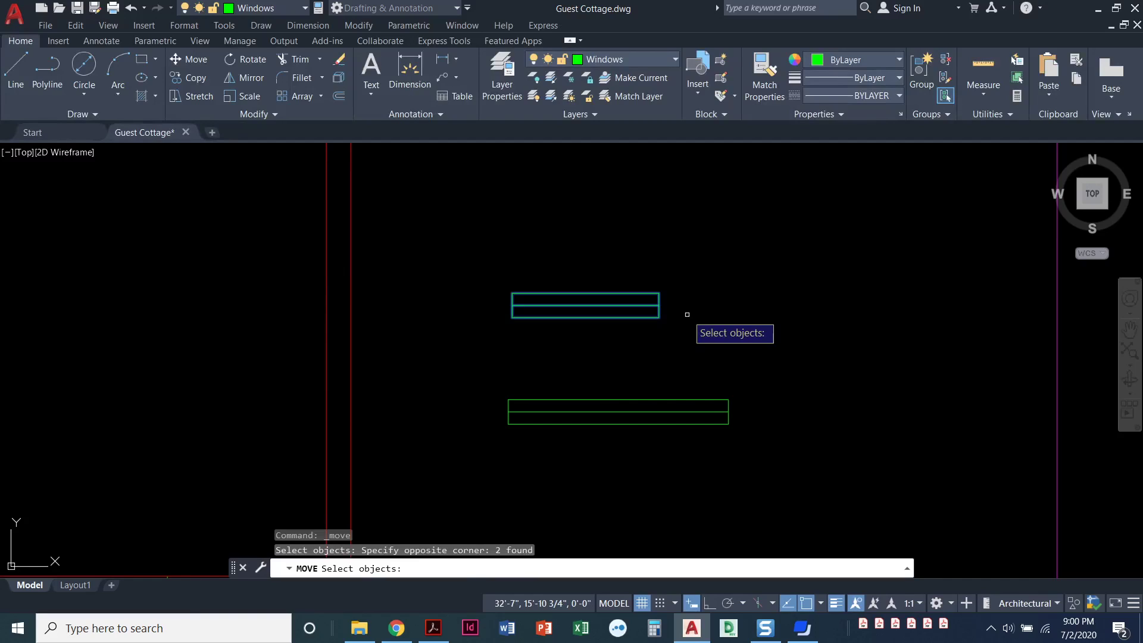
{"action": "key", "text": "Return"}
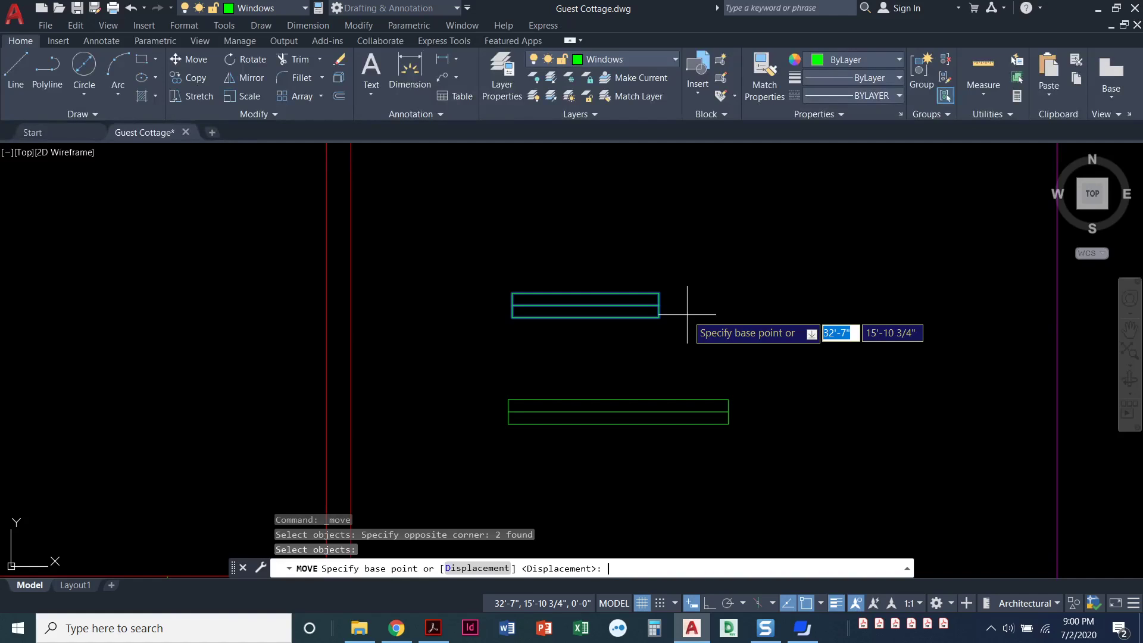
{"action": "left_click", "coordinate": [586, 303]}
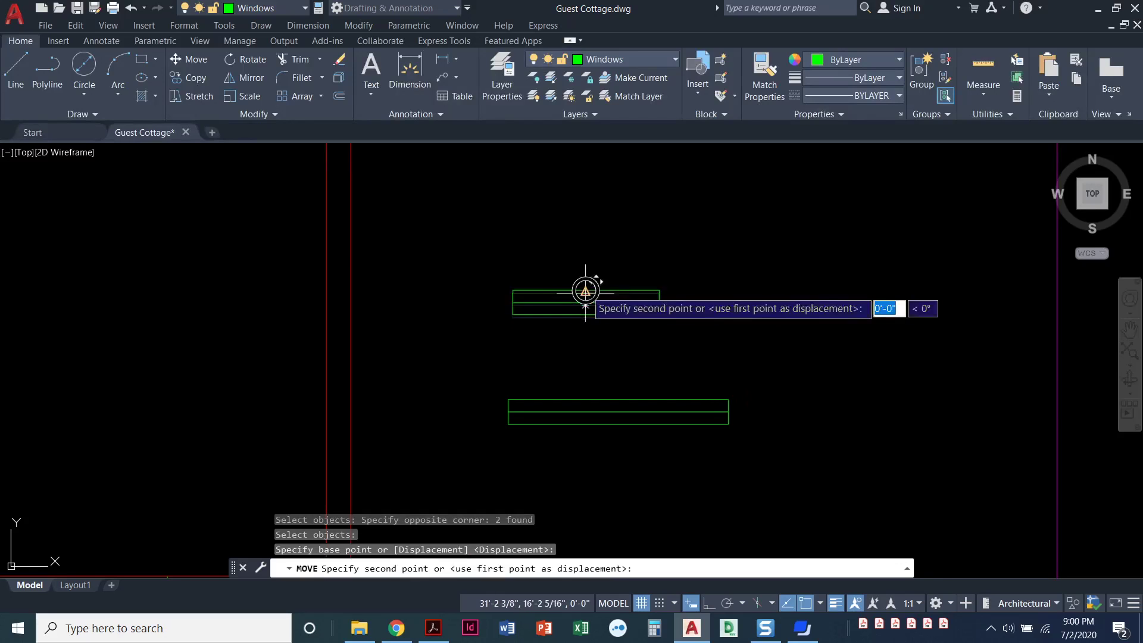
{"action": "scroll", "coordinate": [282, 245], "scroll_direction": "down", "scroll_amount": 8}
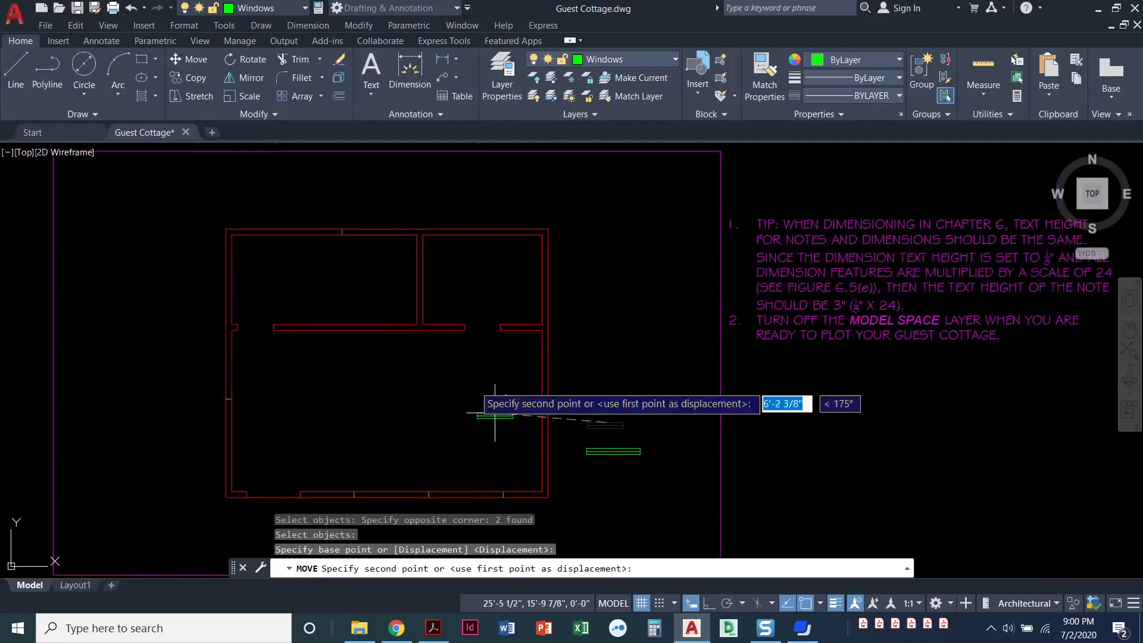
{"action": "scroll", "coordinate": [492, 400], "scroll_direction": "up", "scroll_amount": 4}
{"action": "scroll", "coordinate": [356, 256], "scroll_direction": "up", "scroll_amount": 8}
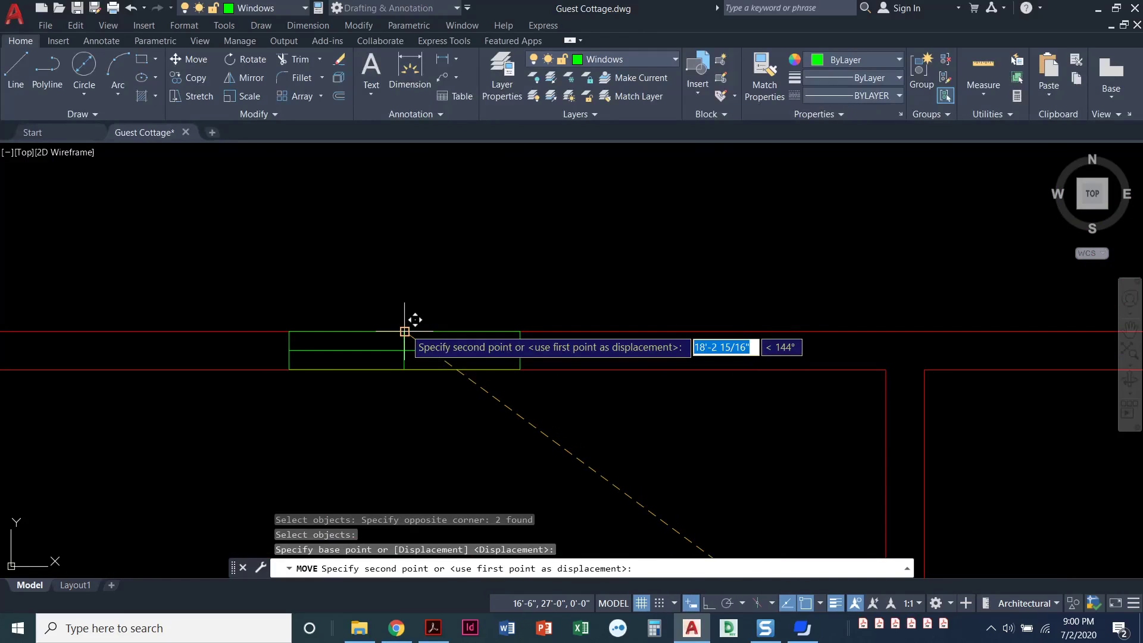
{"action": "left_click", "coordinate": [404, 331]}
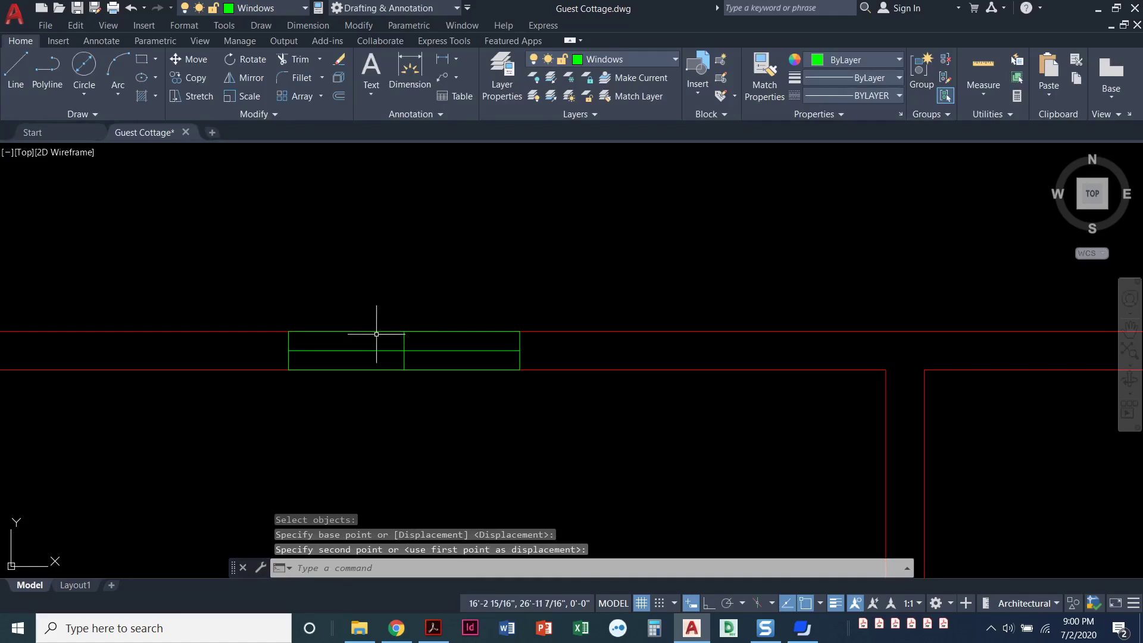
Erase the short position line crossing the middle of the 24" window in the upper exterior wall.
{"action": "left_click", "coordinate": [383, 314]}
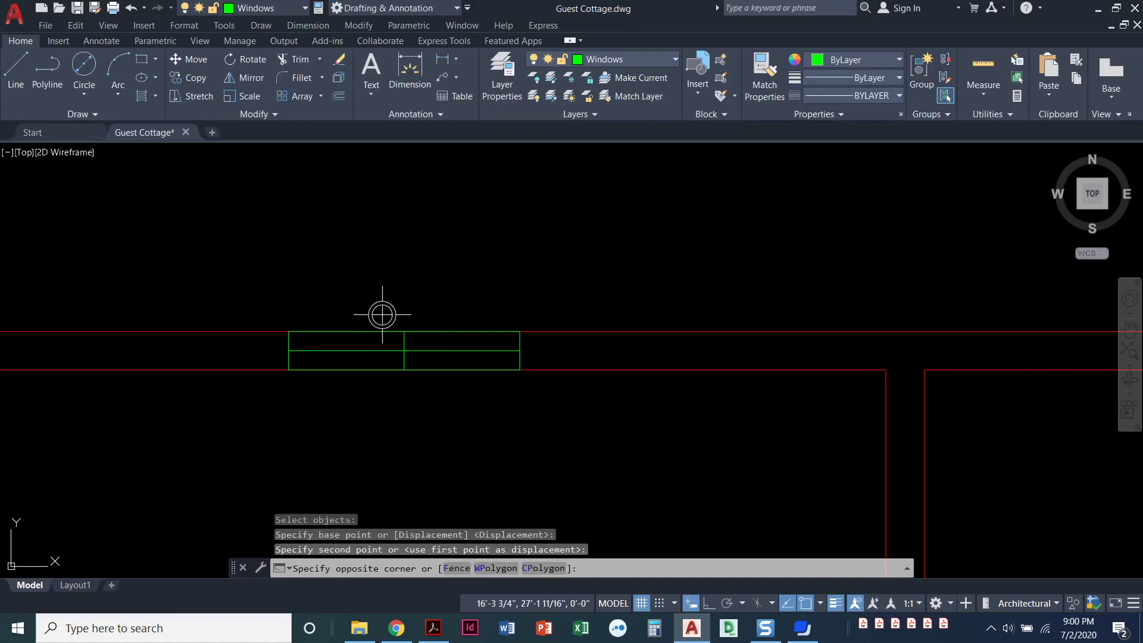
{"action": "left_click", "coordinate": [425, 396]}
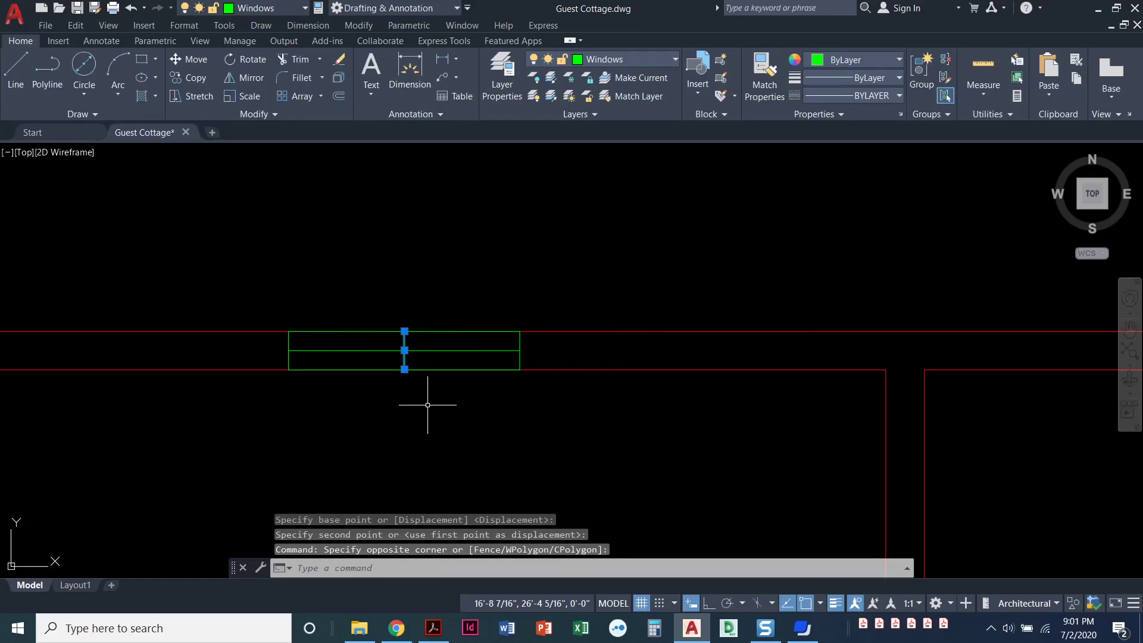
{"action": "left_click", "coordinate": [340, 60]}
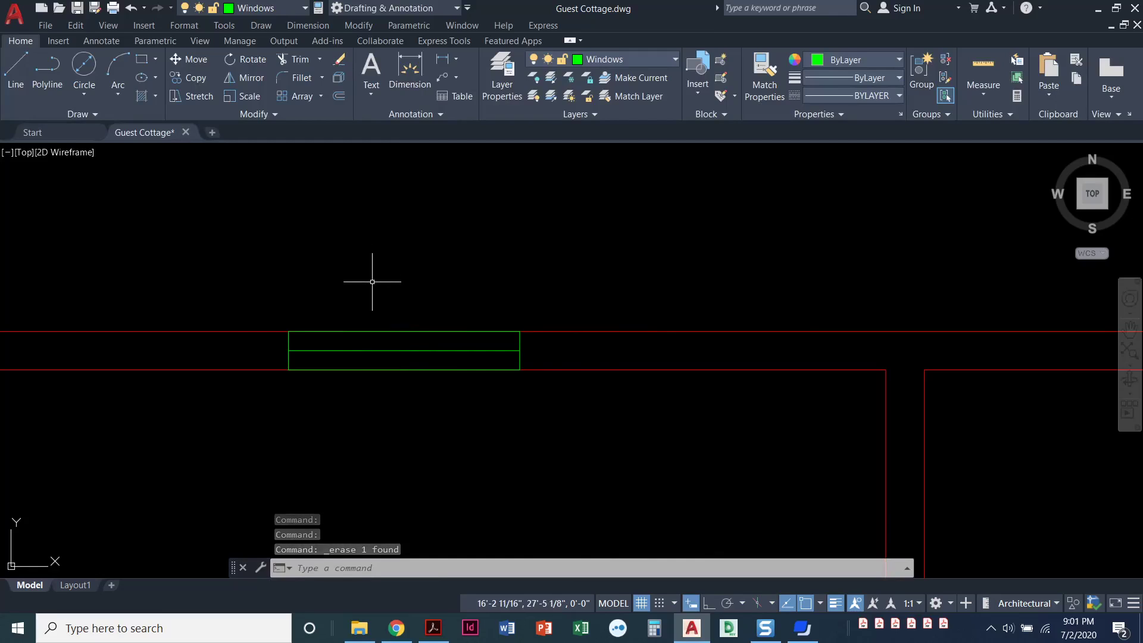
Copy the 36" window by its upper edge's midpoint onto the inner end of the lower wall's position line nearest the building corner.
{"action": "scroll", "coordinate": [447, 375], "scroll_direction": "down", "scroll_amount": 4}
{"action": "middle_click_drag", "start_coordinate": [430, 457], "coordinate": [346, 323]}
{"action": "middle_click_drag", "start_coordinate": [491, 455], "coordinate": [361, 254]}
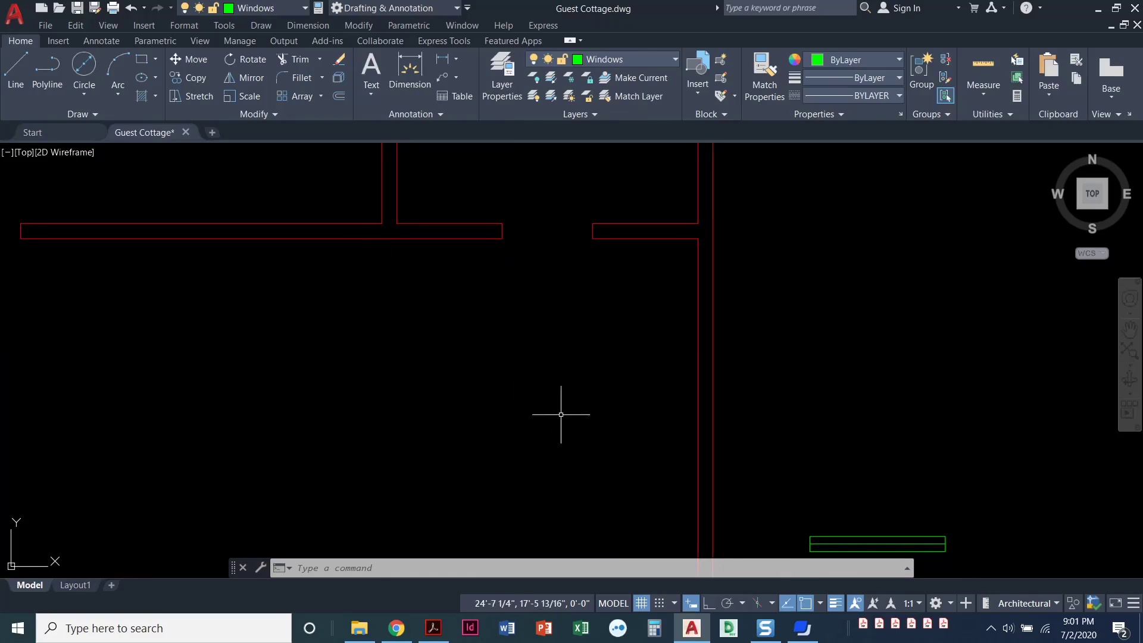
{"action": "middle_click_drag", "start_coordinate": [562, 413], "coordinate": [339, 316]}
{"action": "middle_click_drag", "start_coordinate": [548, 470], "coordinate": [476, 431]}
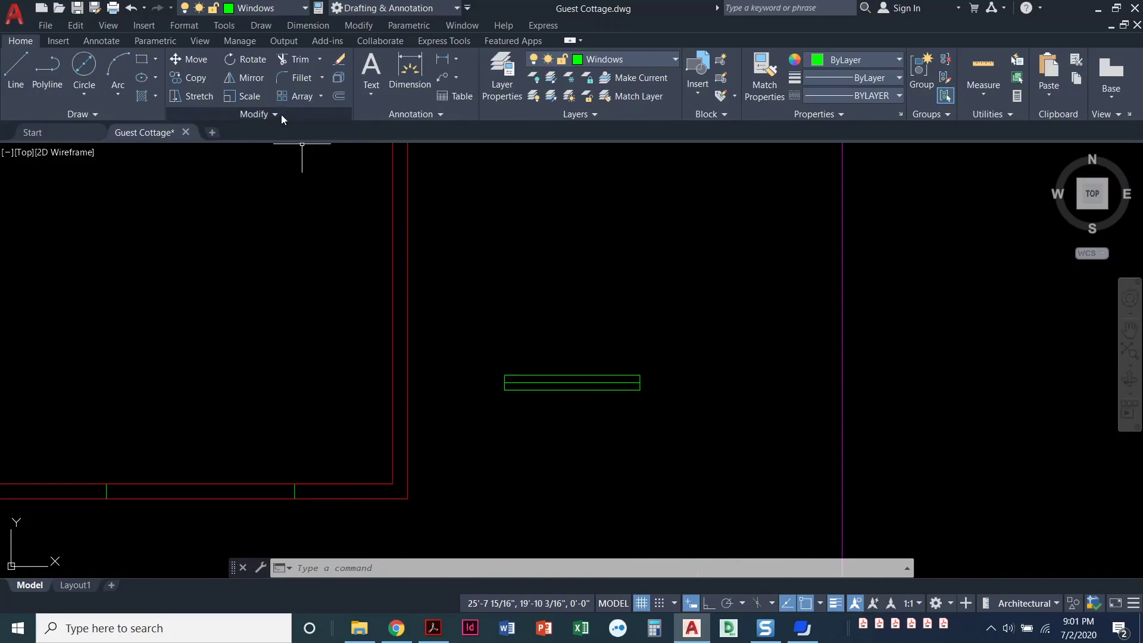
{"action": "left_click", "coordinate": [190, 78]}
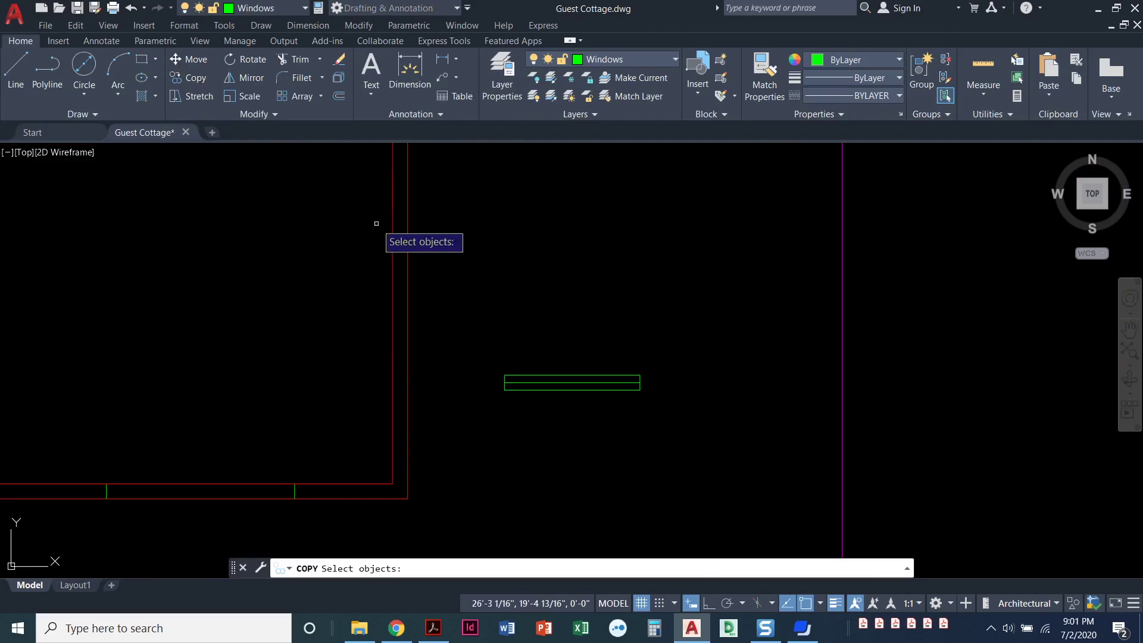
{"action": "left_click", "coordinate": [484, 353]}
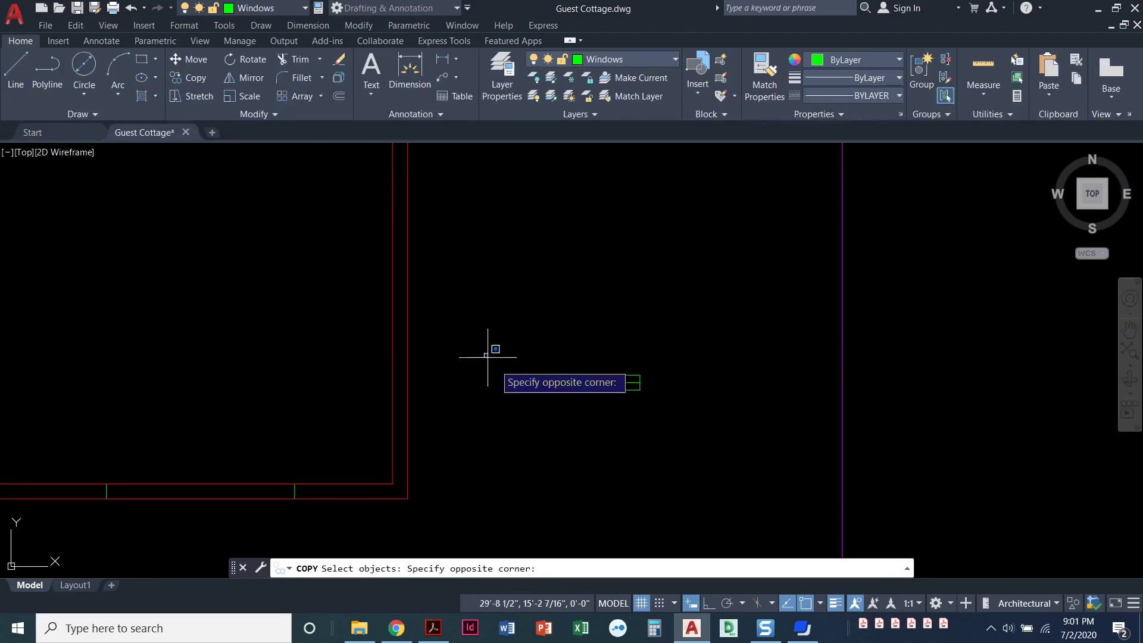
{"action": "left_click", "coordinate": [675, 422]}
{"action": "scroll", "coordinate": [597, 406], "scroll_direction": "up", "scroll_amount": 2}
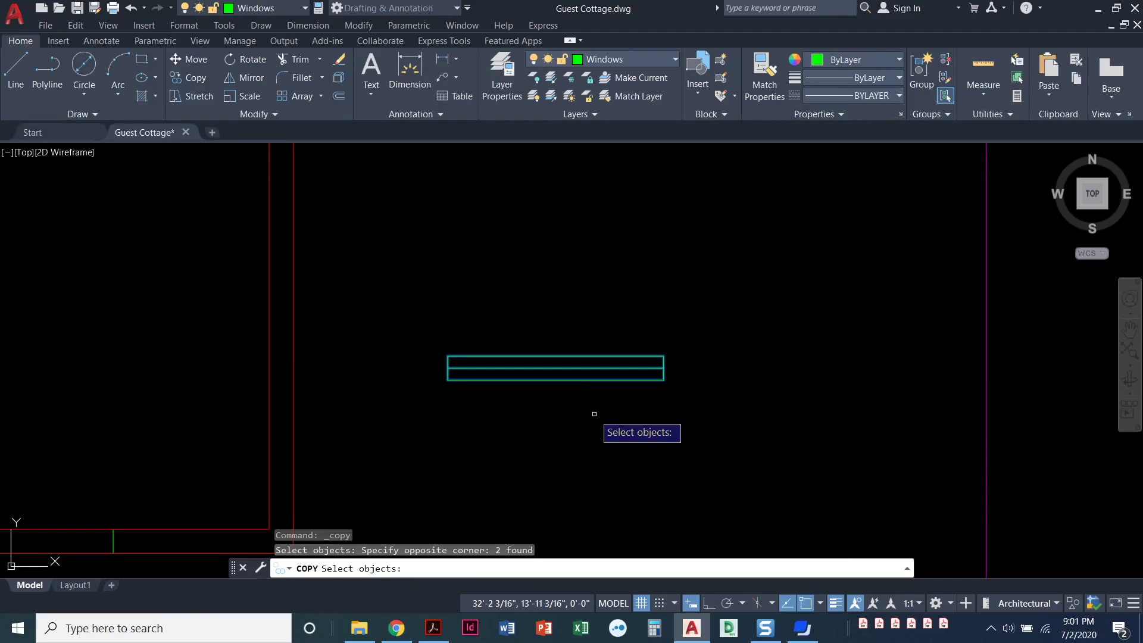
{"action": "key", "text": "Return"}
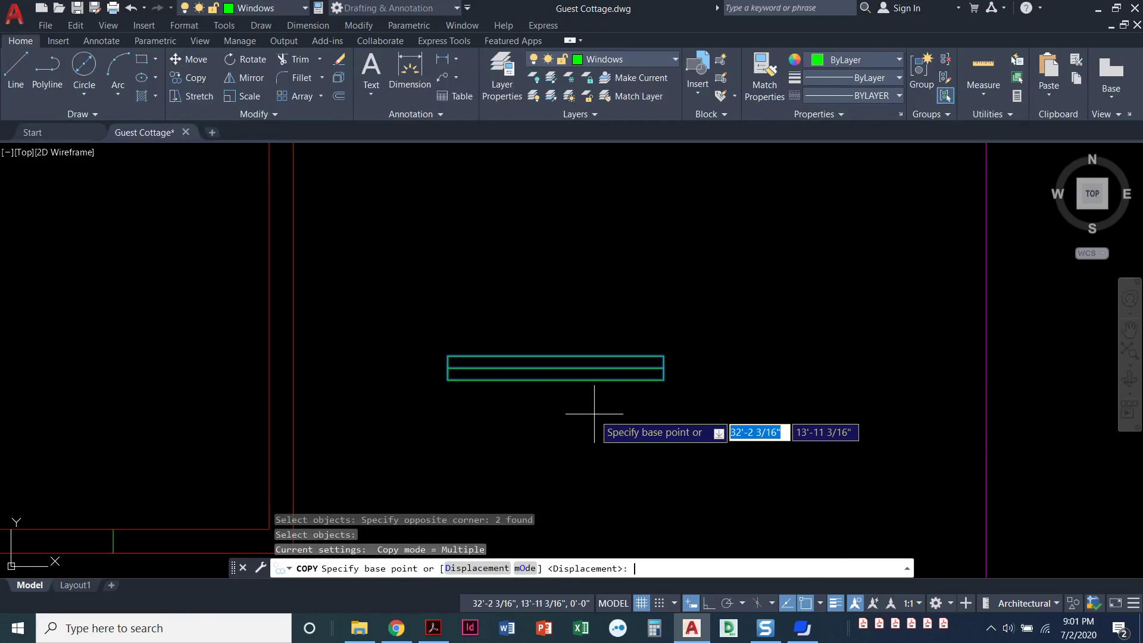
{"action": "left_click", "coordinate": [556, 368]}
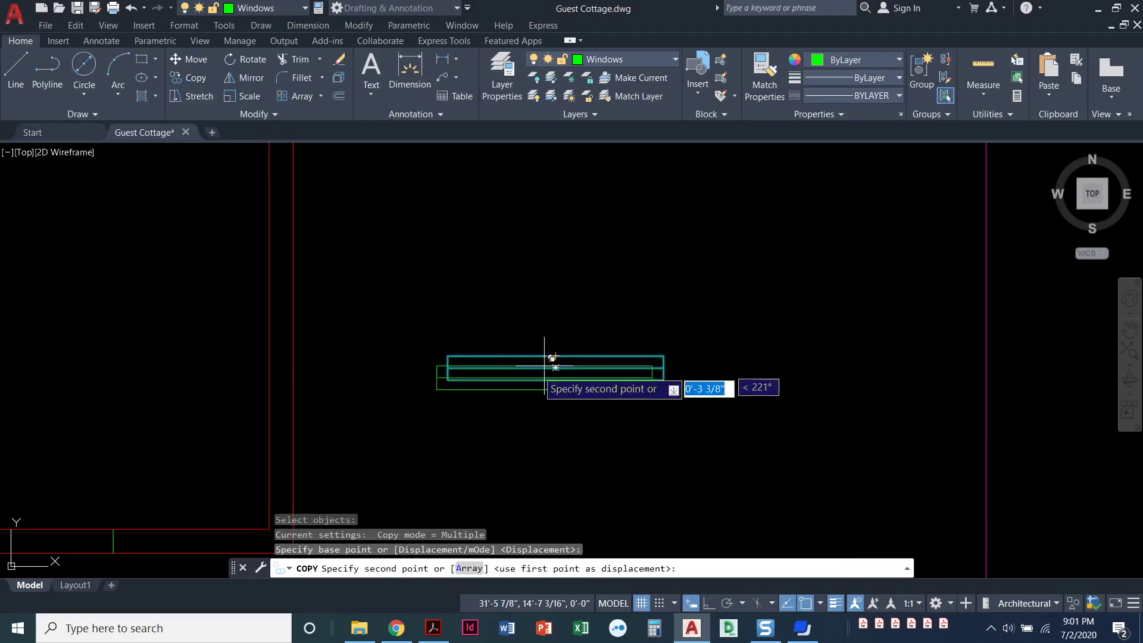
{"action": "scroll", "coordinate": [476, 413], "scroll_direction": "down", "scroll_amount": 2}
{"action": "middle_click_drag", "start_coordinate": [473, 415], "coordinate": [857, 366]}
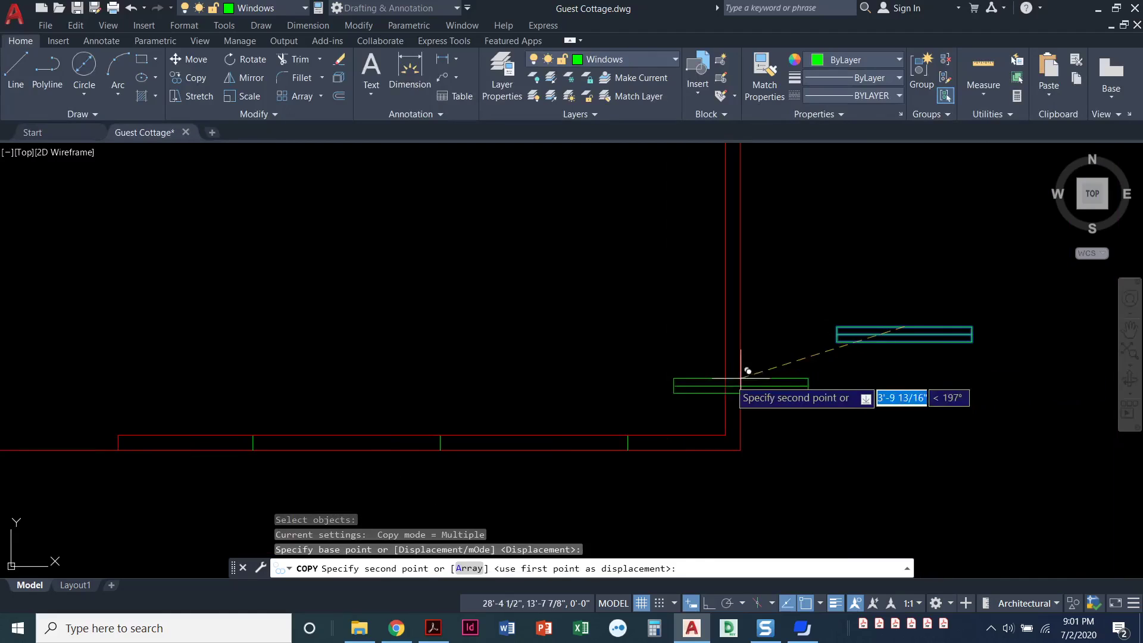
{"action": "left_click", "coordinate": [628, 439]}
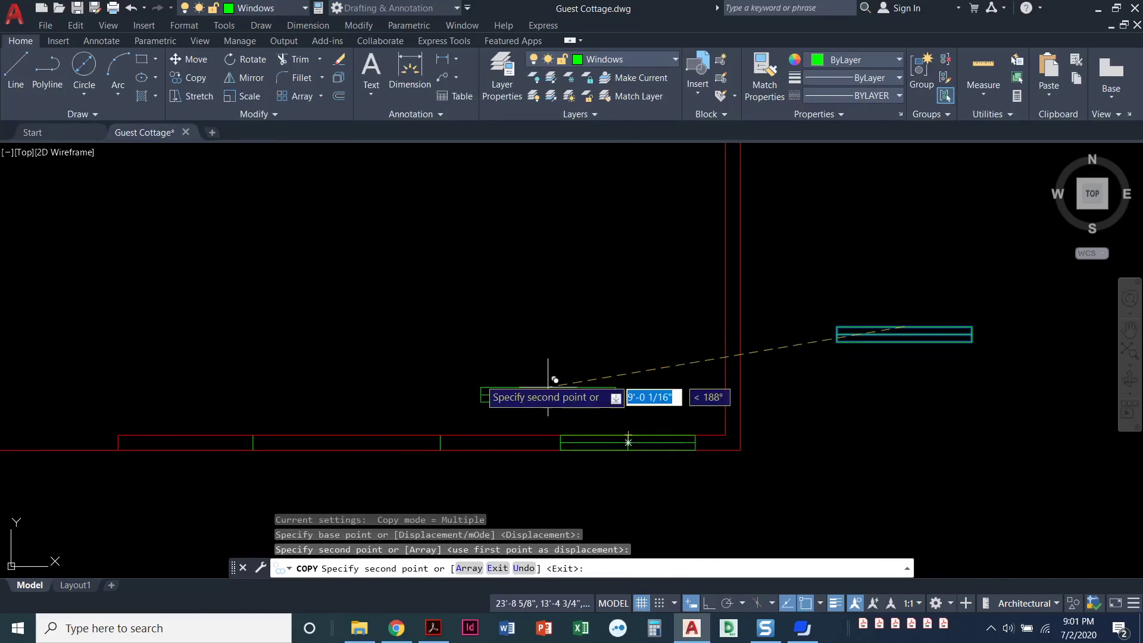
Place two more copies of the 36" window on the inner ends of the lower wall's other two position lines.
{"action": "left_click", "coordinate": [440, 443]}
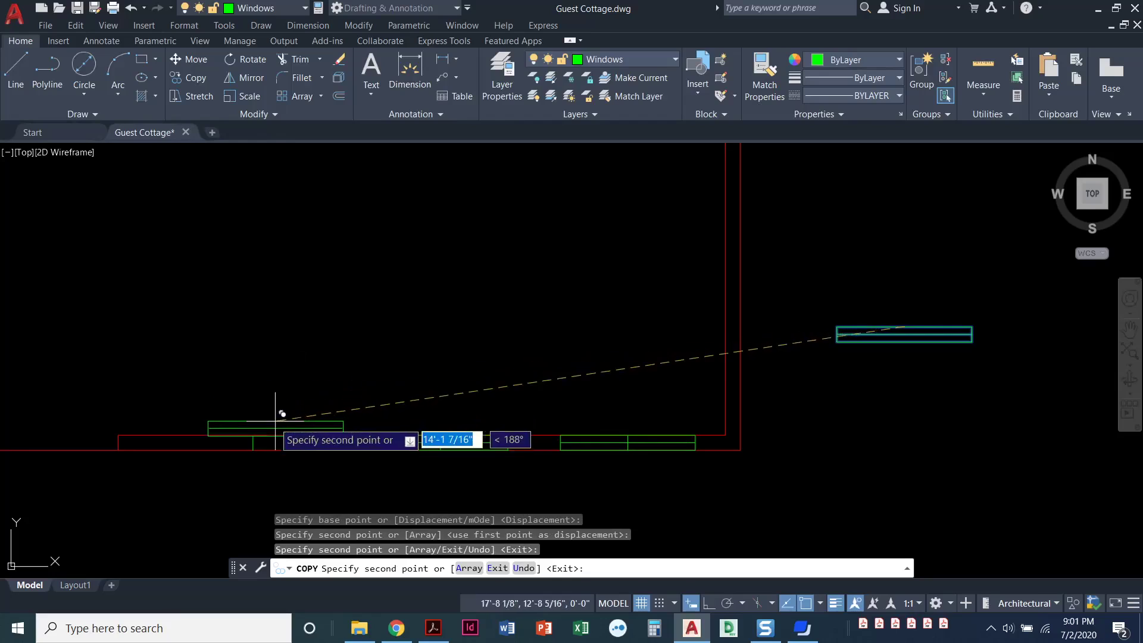
{"action": "left_click", "coordinate": [253, 434]}
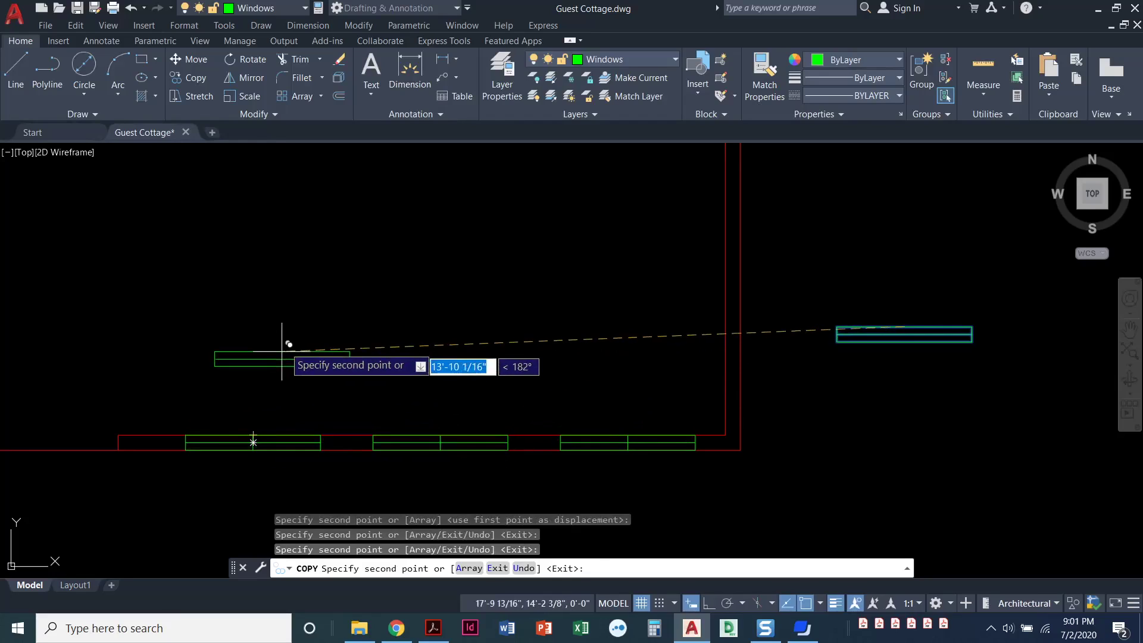
{"action": "key", "text": "Return"}
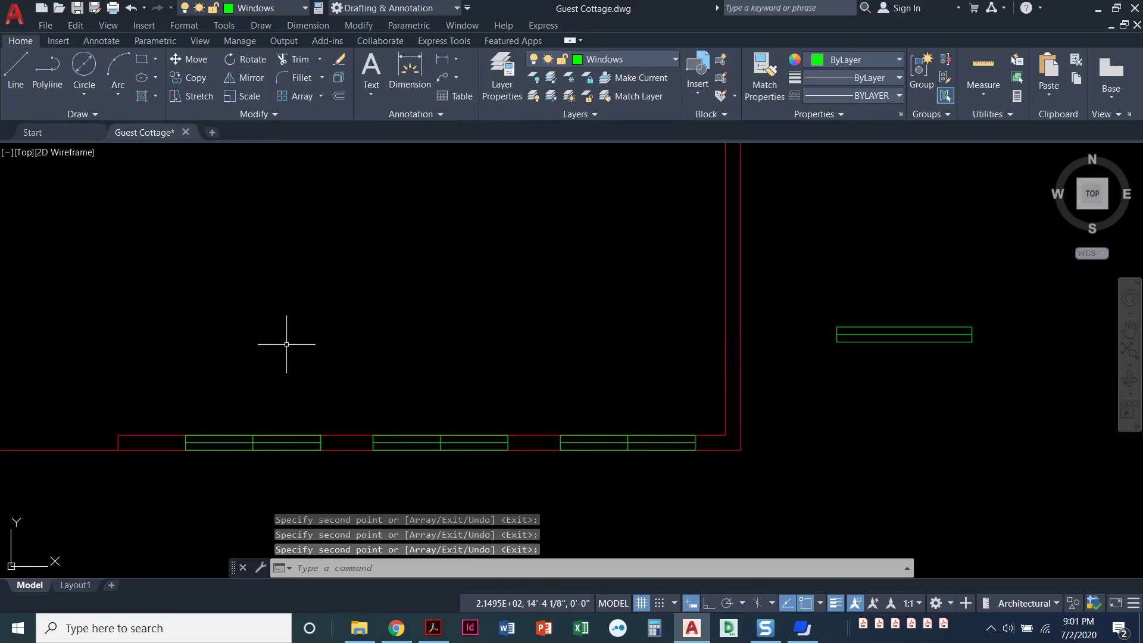
{"action": "left_click", "coordinate": [229, 391]}
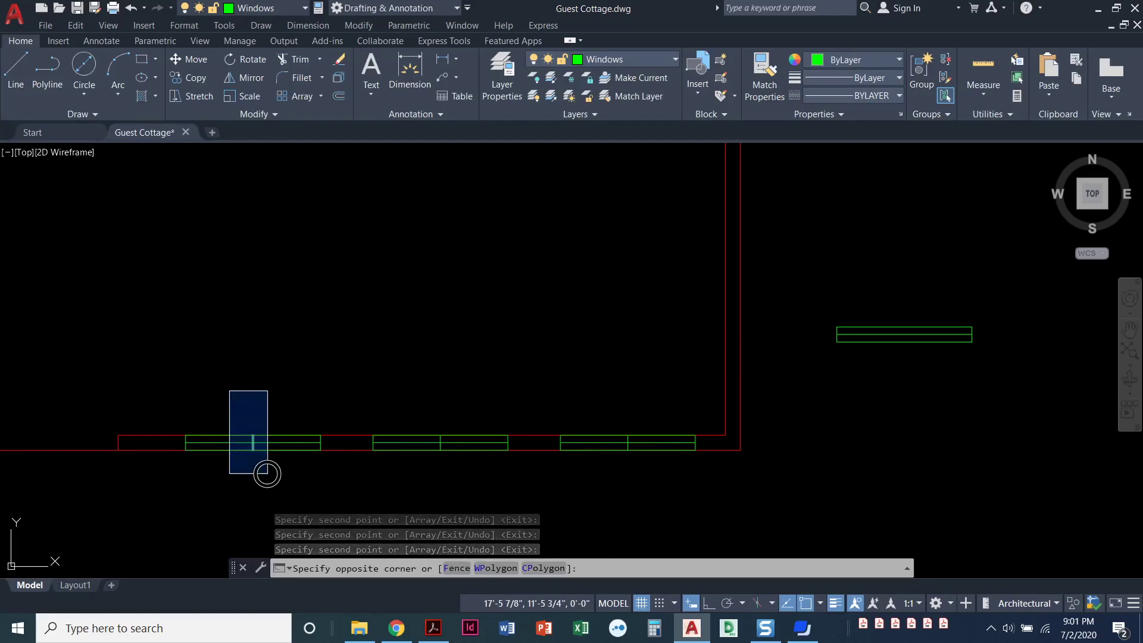
{"action": "left_click", "coordinate": [265, 472]}
{"action": "left_click", "coordinate": [423, 409]}
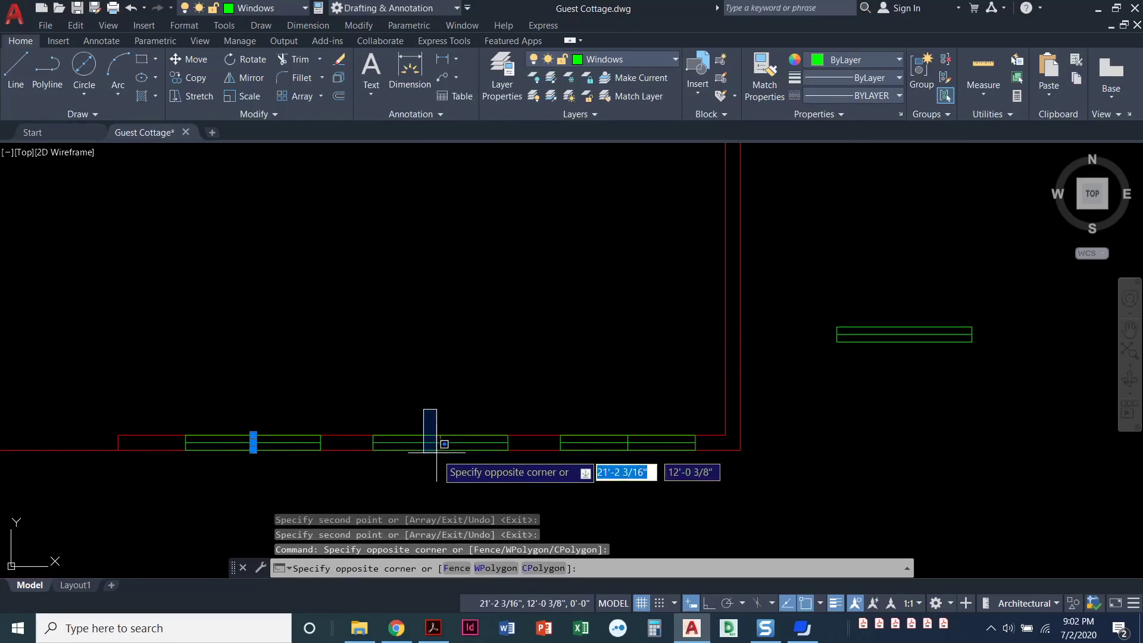
{"action": "left_click", "coordinate": [457, 474]}
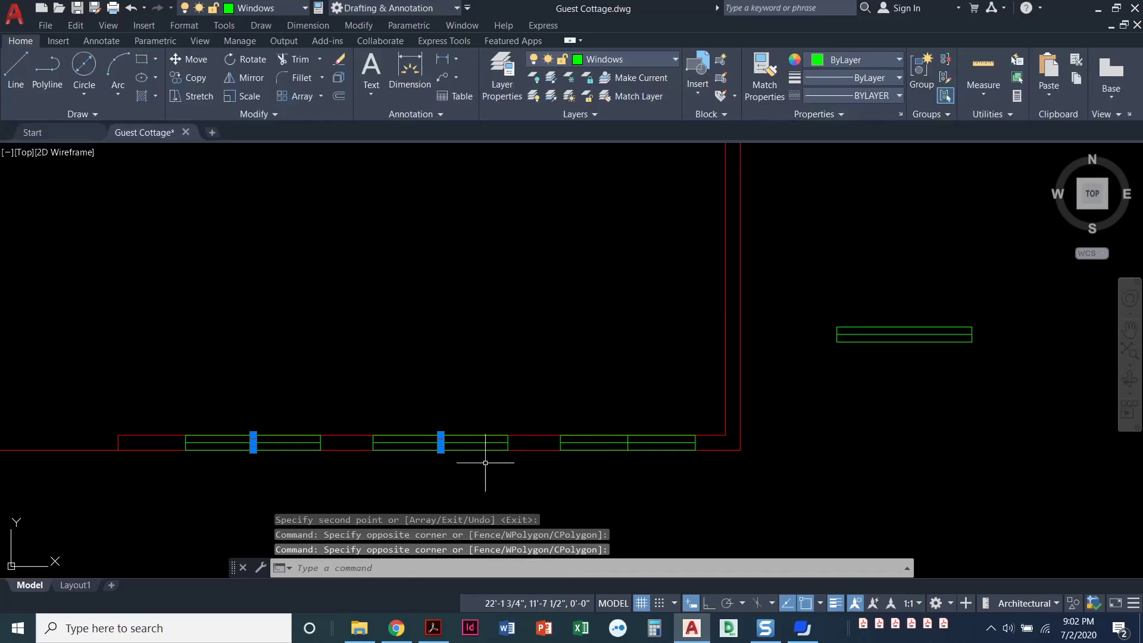
{"action": "left_click", "coordinate": [616, 418]}
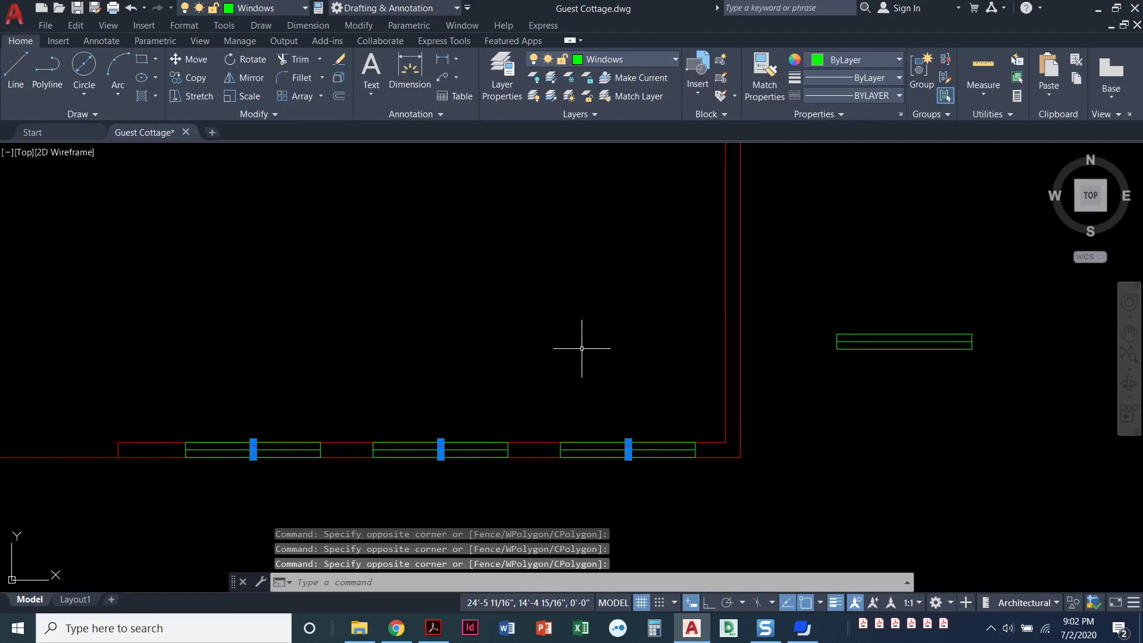
{"action": "key", "text": "Escape"}
{"action": "key", "text": "Escape"}
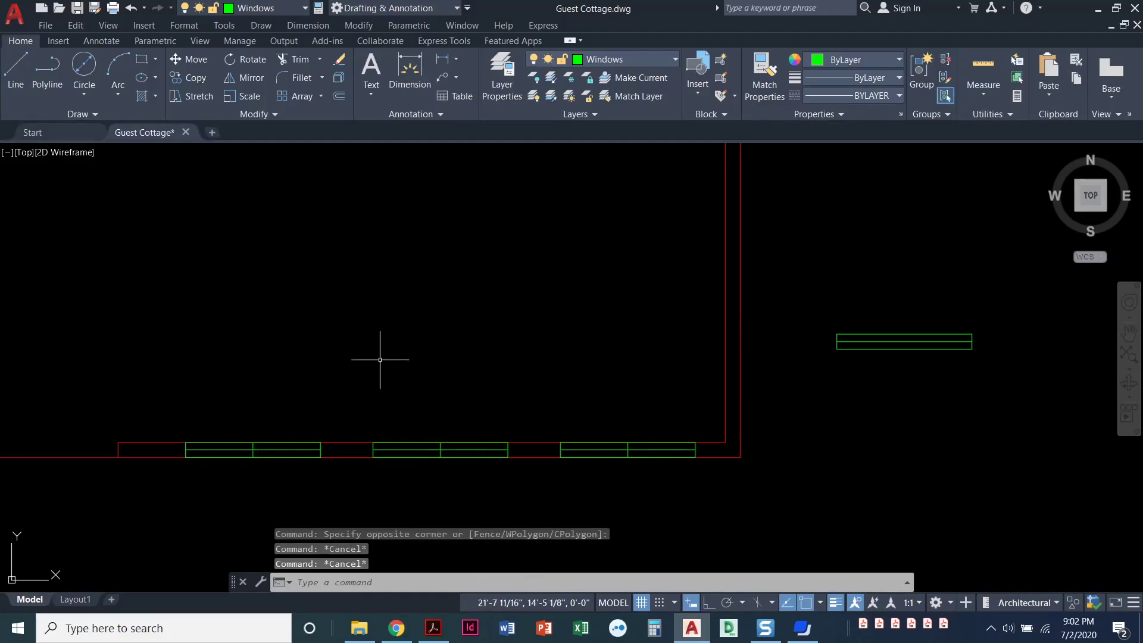
{"action": "left_click", "coordinate": [244, 394]}
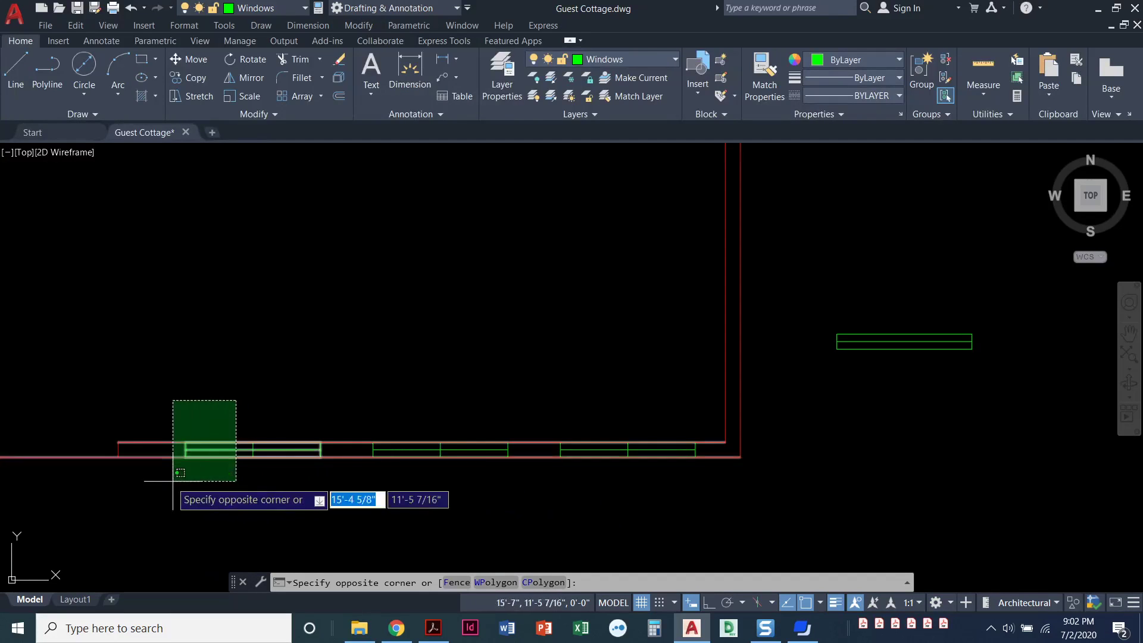
{"action": "left_click", "coordinate": [273, 486]}
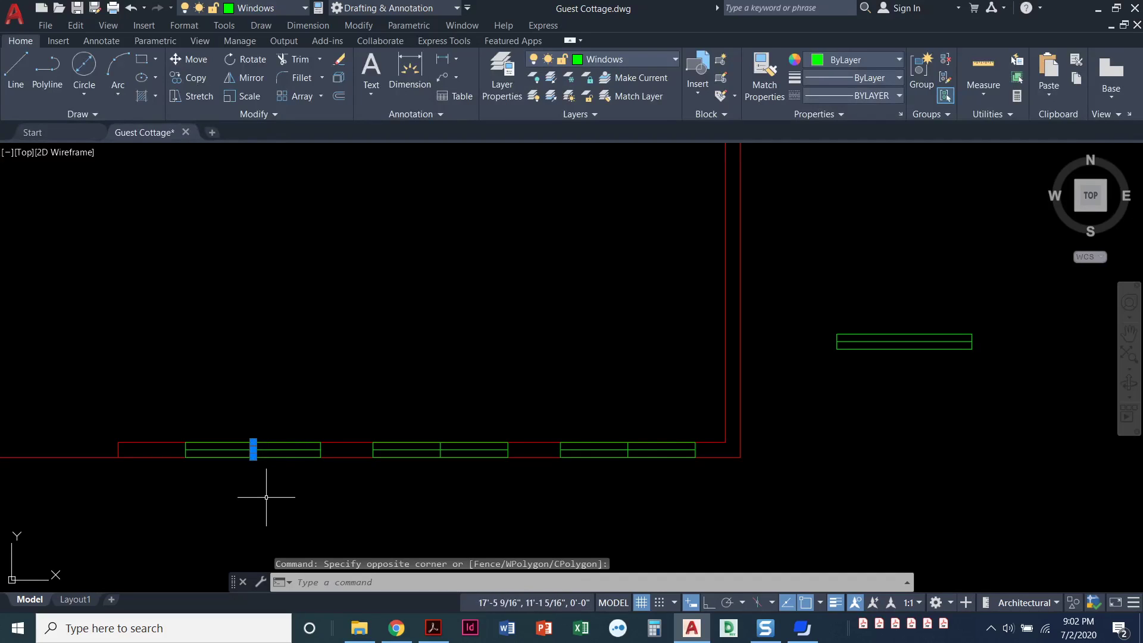
{"action": "key", "text": "Escape"}
{"action": "left_click", "coordinate": [277, 423]}
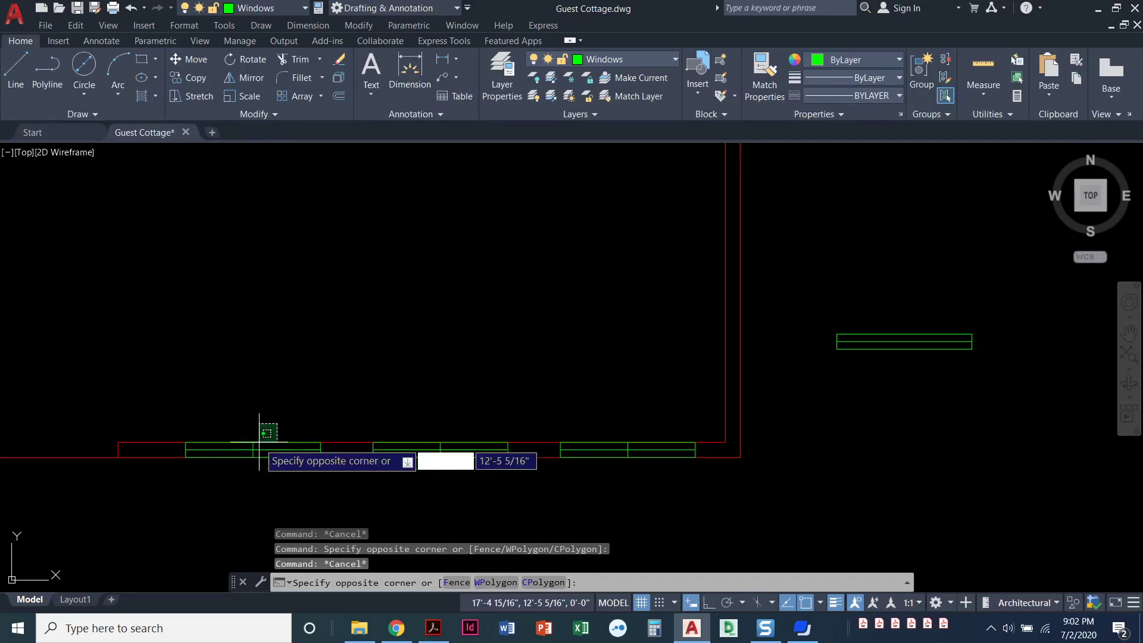
{"action": "left_click", "coordinate": [230, 484]}
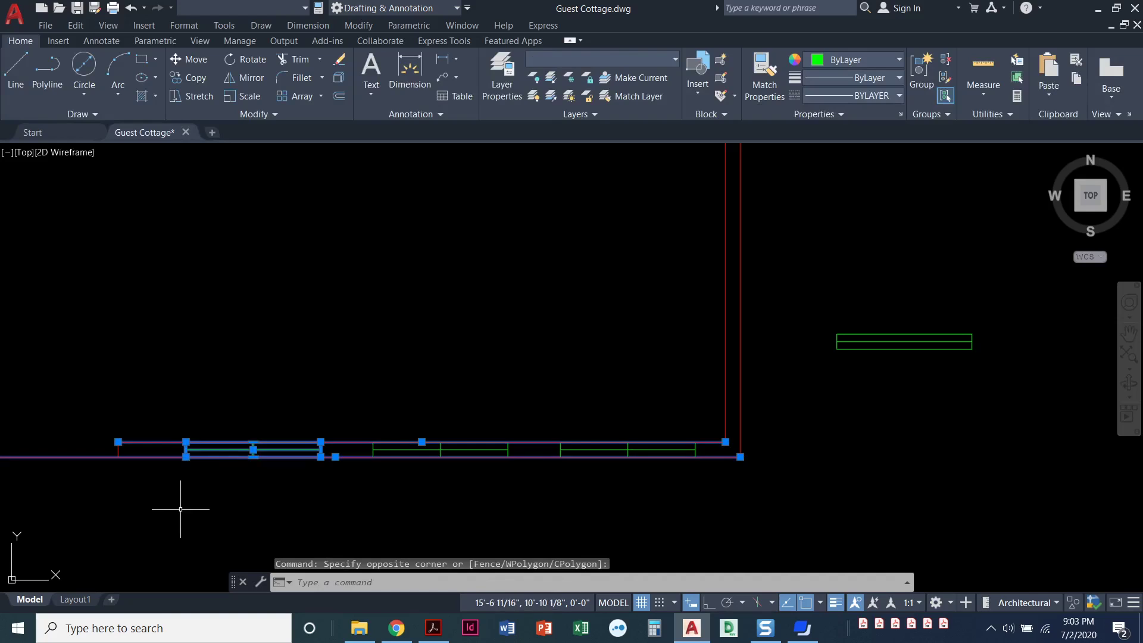
{"action": "key", "text": "Escape"}
{"action": "key", "text": "Escape"}
Delete the three short position lines crossing the middles of the 36" windows in the lower exterior wall.
{"action": "left_click", "coordinate": [246, 341]}
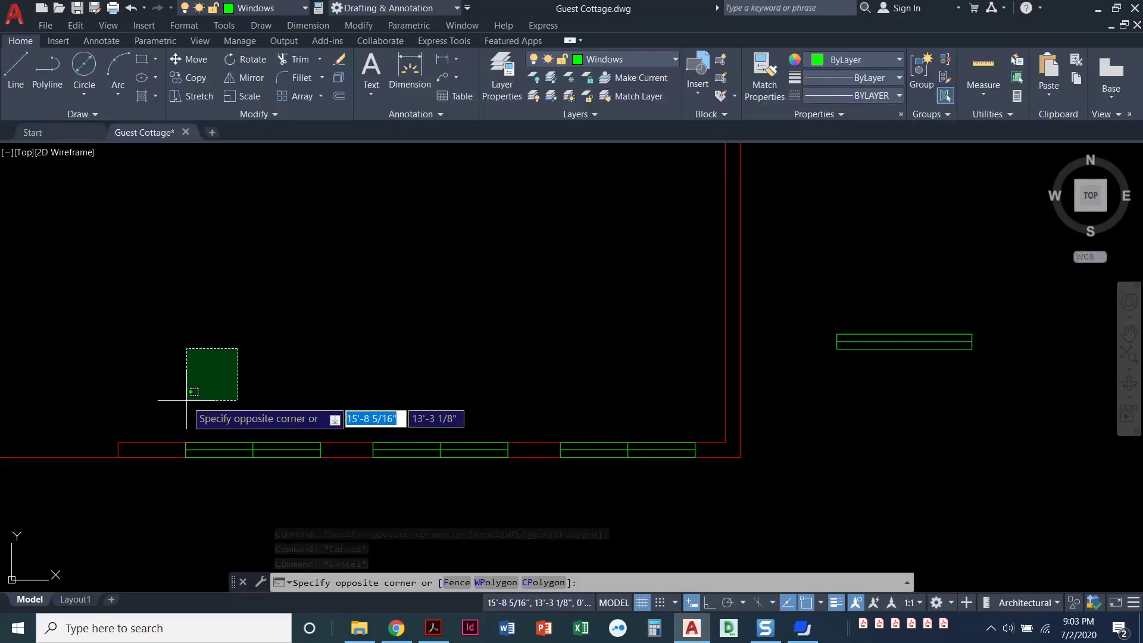
{"action": "left_click", "coordinate": [268, 486]}
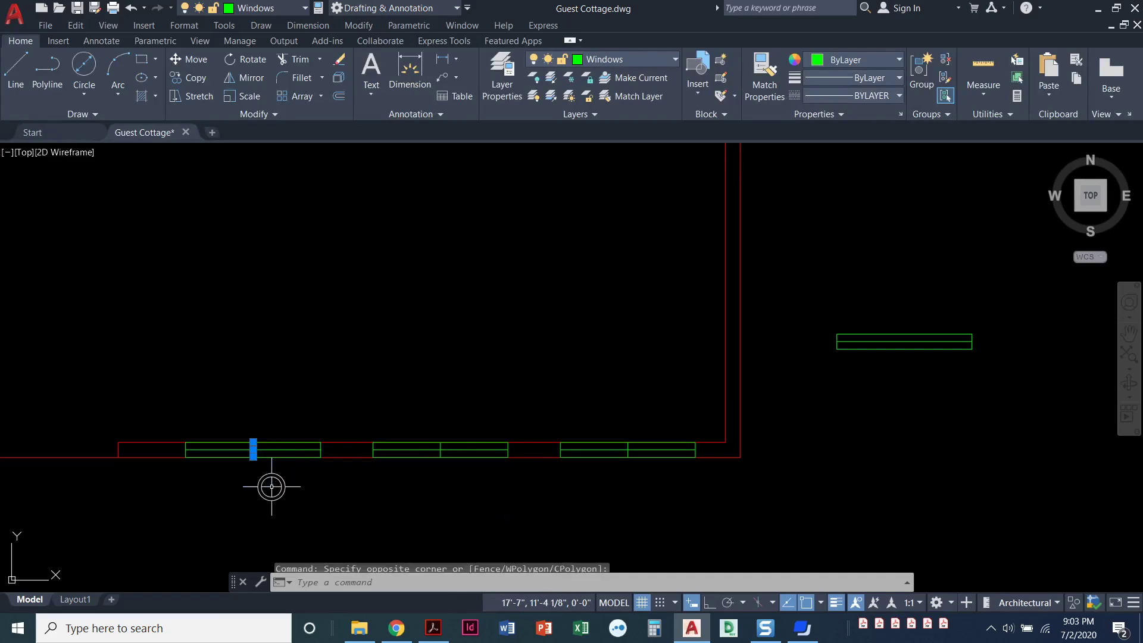
{"action": "left_click", "coordinate": [416, 421]}
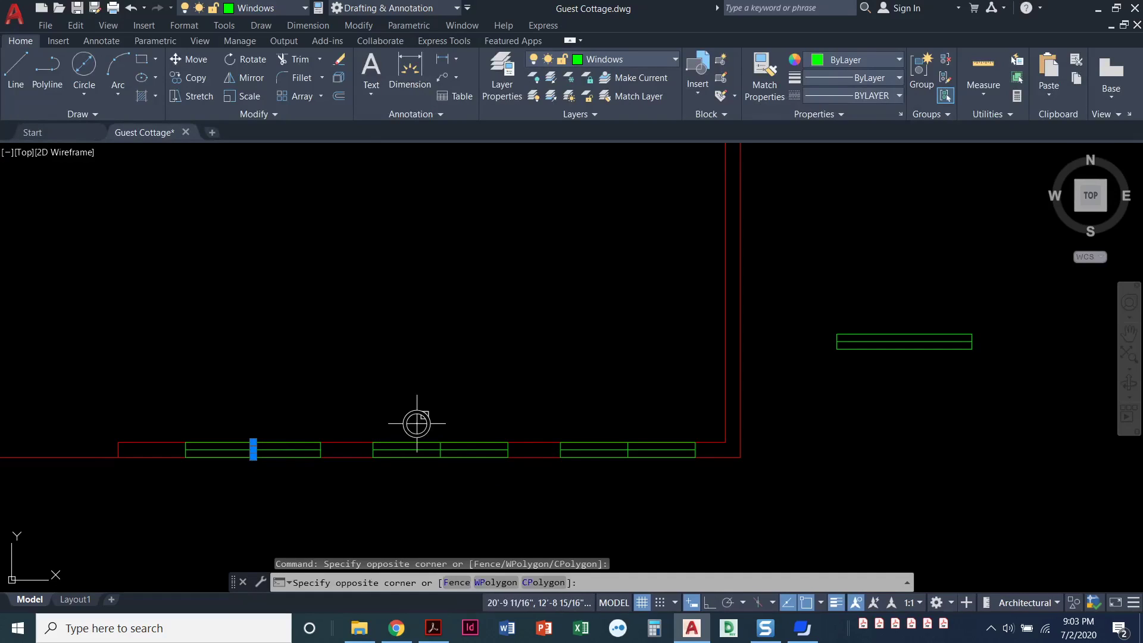
{"action": "left_click", "coordinate": [465, 477]}
{"action": "left_click", "coordinate": [602, 424]}
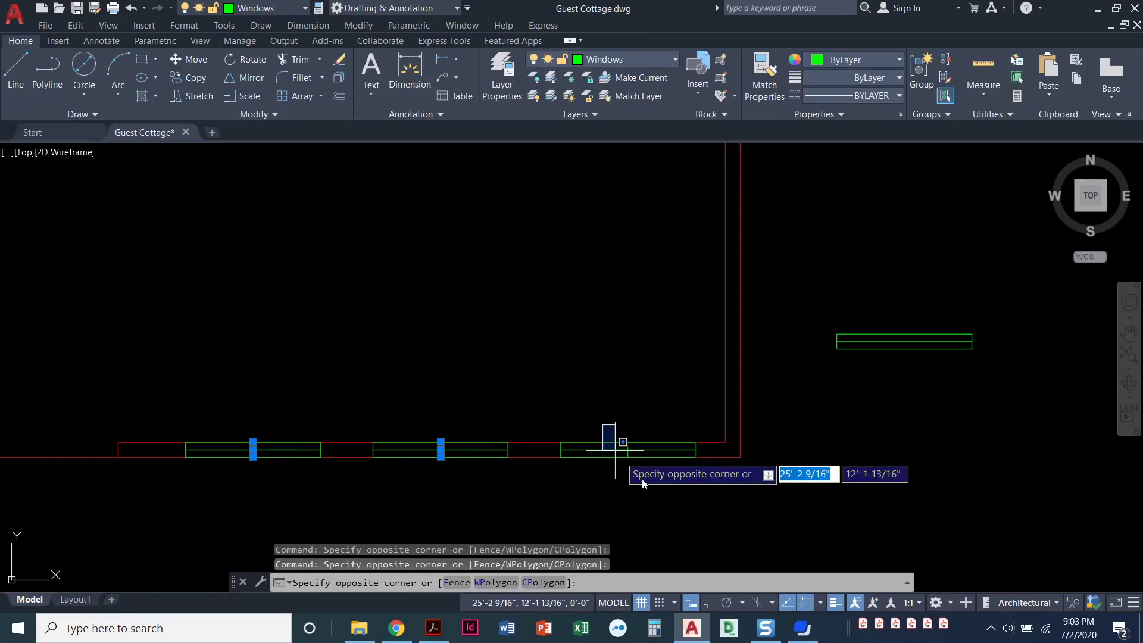
{"action": "left_click", "coordinate": [648, 486]}
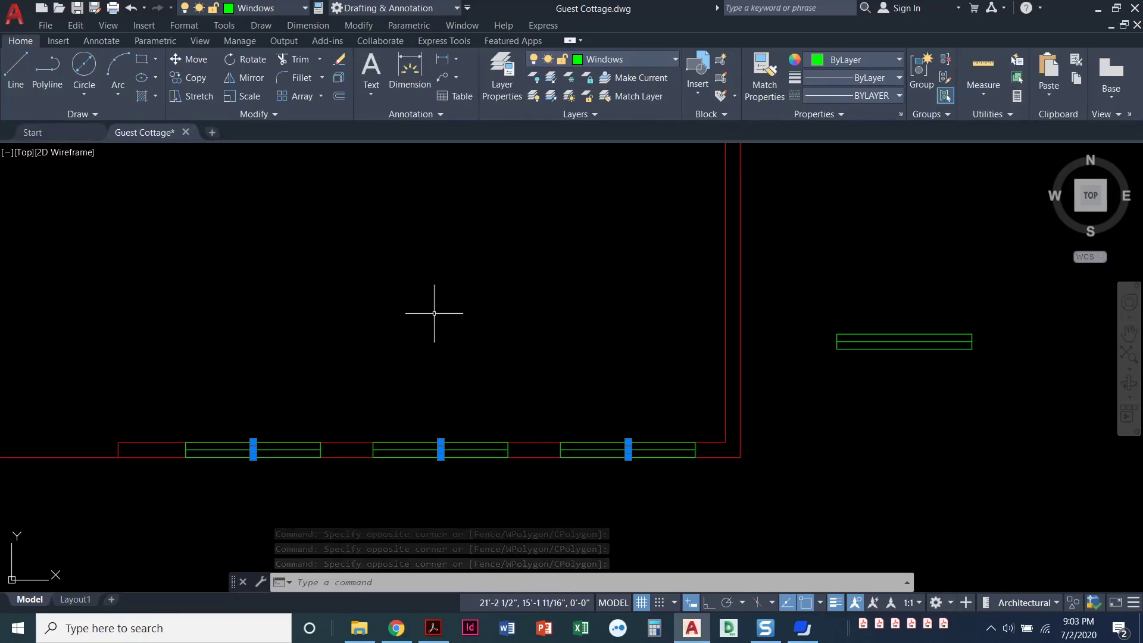
{"action": "left_click", "coordinate": [424, 298]}
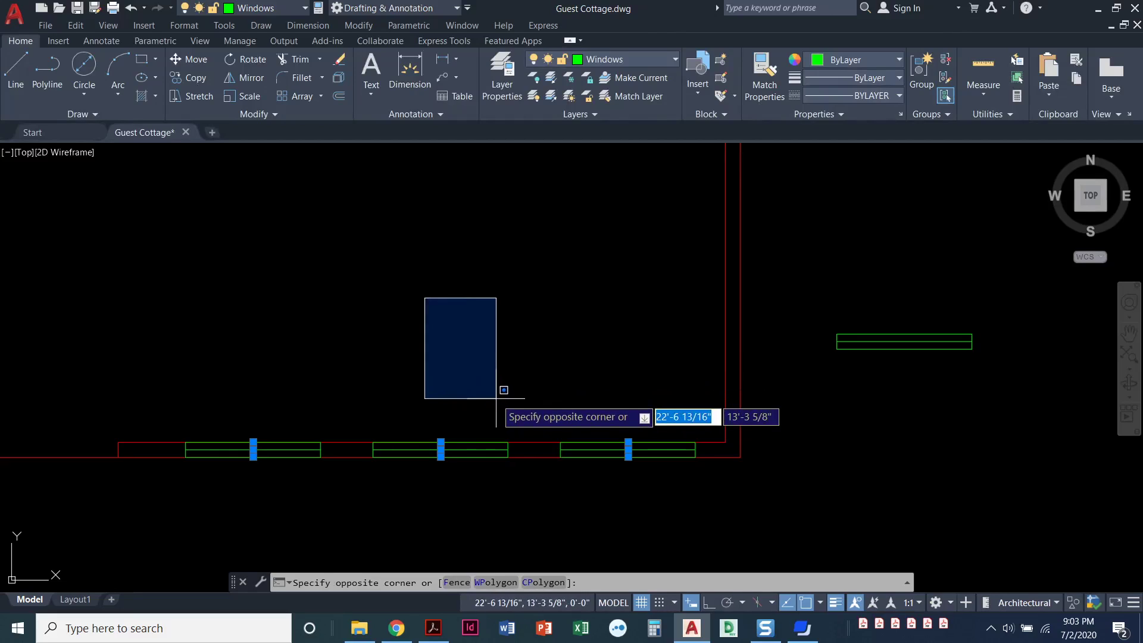
{"action": "left_click", "coordinate": [495, 390]}
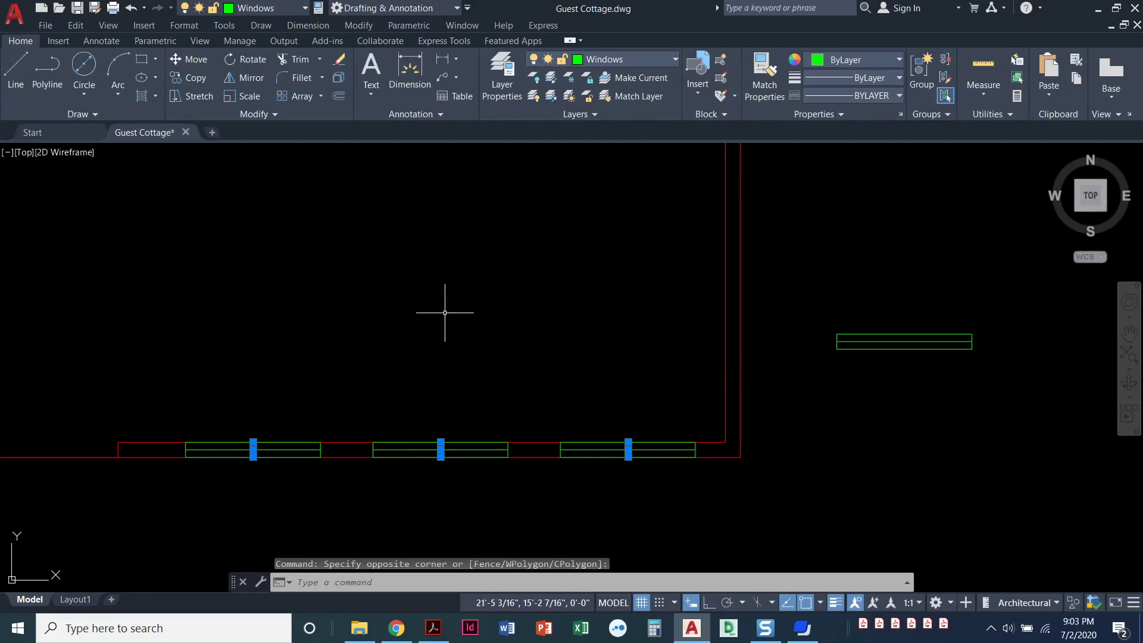
{"action": "mouse_move", "coordinate": [445, 313]}
{"action": "left_mouse_down"}
{"action": "mouse_move", "coordinate": [449, 337]}
{"action": "mouse_move", "coordinate": [479, 359]}
{"action": "mouse_move", "coordinate": [437, 364]}
{"action": "mouse_move", "coordinate": [416, 347]}
{"action": "mouse_move", "coordinate": [411, 319]}
{"action": "mouse_move", "coordinate": [451, 305]}
{"action": "mouse_move", "coordinate": [493, 319]}
{"action": "mouse_move", "coordinate": [444, 308]}
{"action": "mouse_move", "coordinate": [419, 326]}
{"action": "mouse_move", "coordinate": [428, 352]}
{"action": "mouse_move", "coordinate": [506, 359]}
{"action": "mouse_move", "coordinate": [520, 344]}
{"action": "mouse_move", "coordinate": [486, 367]}
{"action": "mouse_move", "coordinate": [459, 343]}
{"action": "mouse_move", "coordinate": [476, 325]}
{"action": "mouse_move", "coordinate": [471, 344]}
{"action": "mouse_move", "coordinate": [524, 370]}
{"action": "mouse_move", "coordinate": [568, 349]}
{"action": "mouse_move", "coordinate": [552, 329]}
{"action": "mouse_move", "coordinate": [500, 326]}
{"action": "left_mouse_up"}
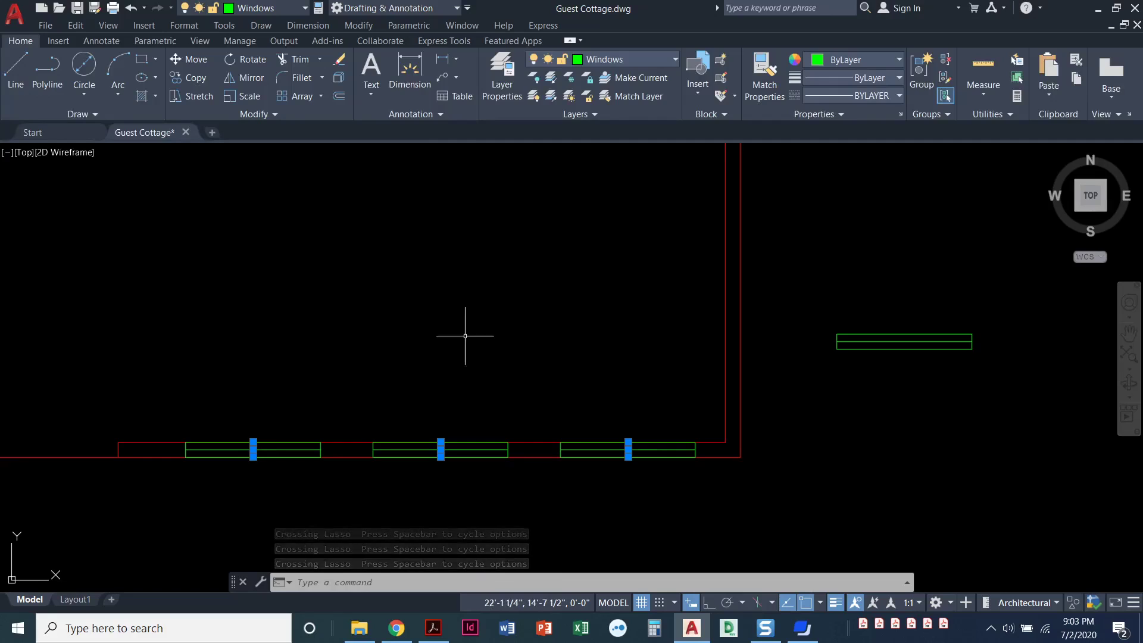
{"action": "left_click", "coordinate": [434, 307]}
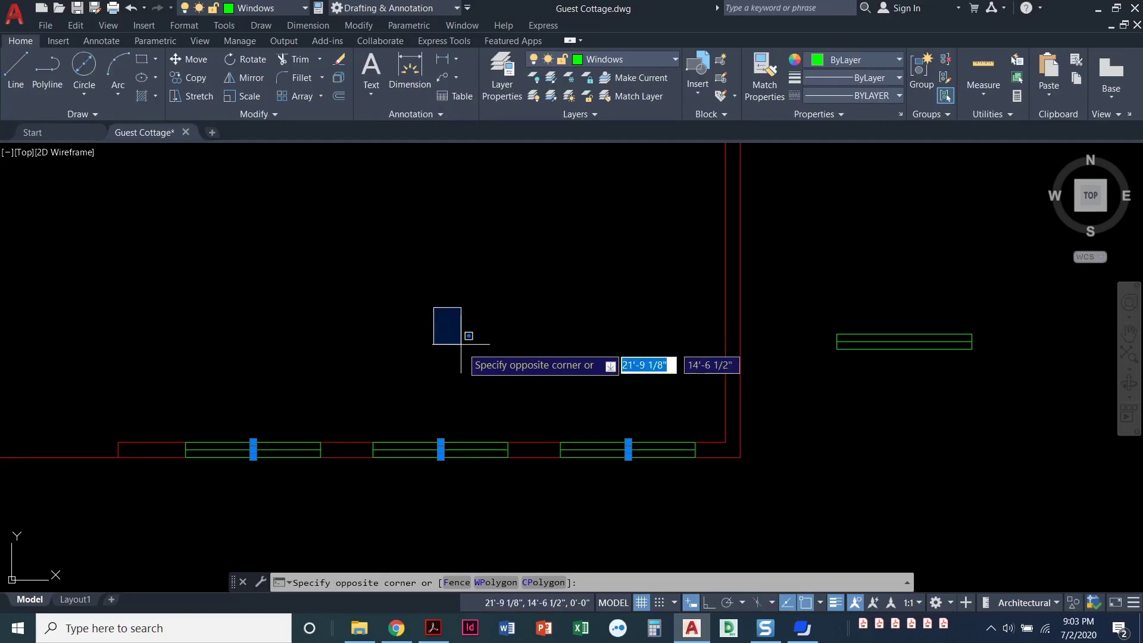
{"action": "left_click", "coordinate": [483, 378]}
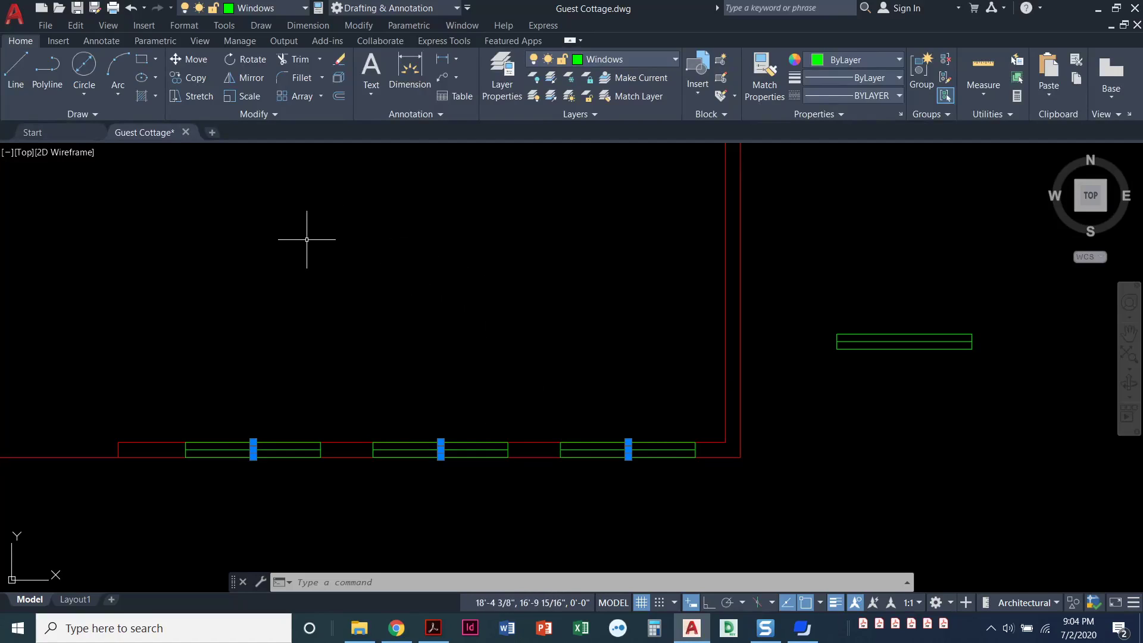
{"action": "key", "text": "Delete"}
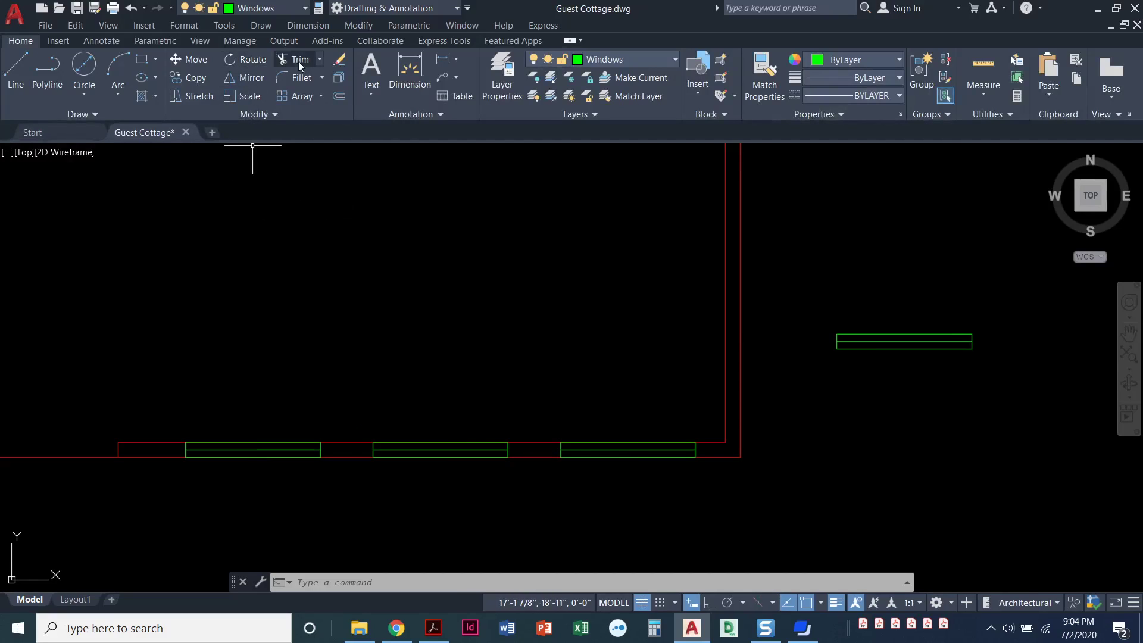
Rotate the spare 36" window symbol outside the building 90 degrees about the midpoint of its center line.
{"action": "left_click", "coordinate": [243, 61]}
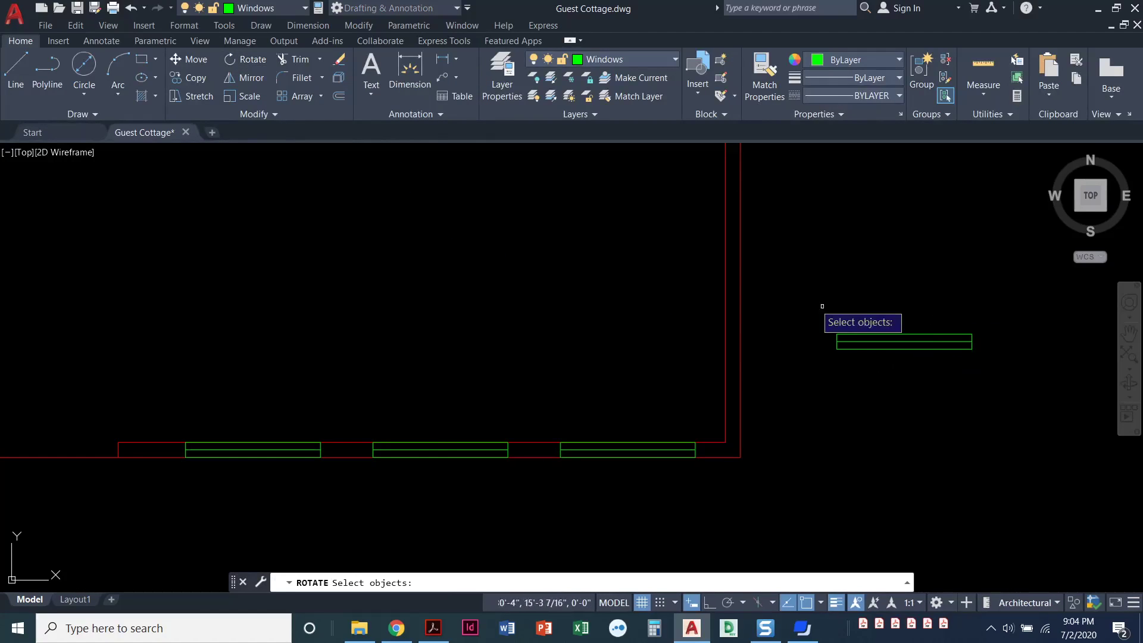
{"action": "left_click", "coordinate": [782, 293]}
{"action": "left_click", "coordinate": [1011, 388]}
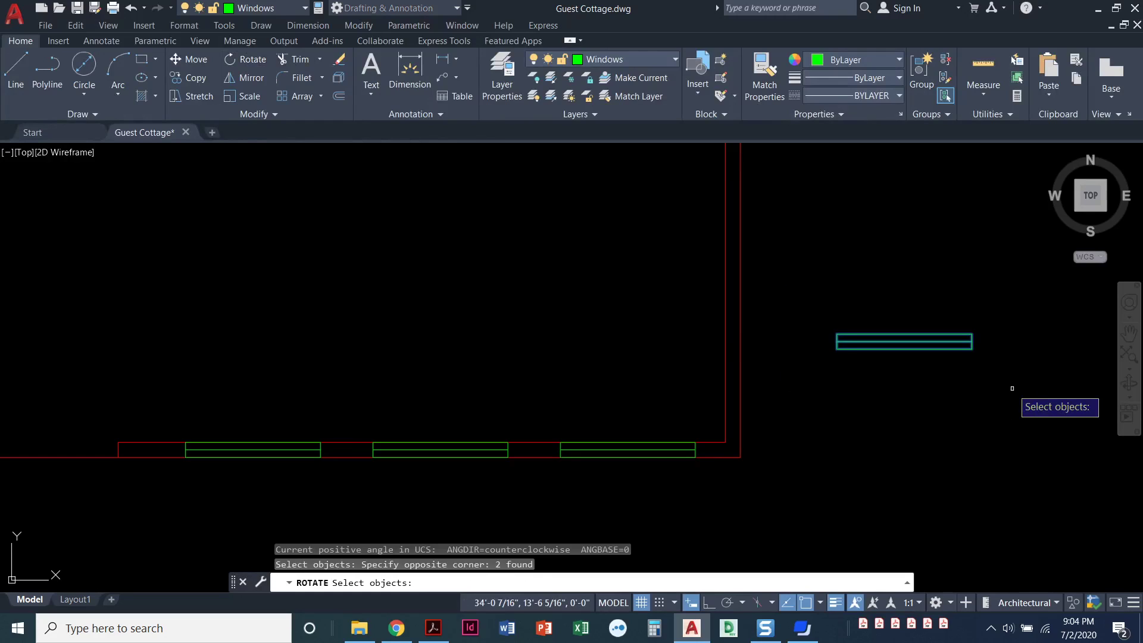
{"action": "key", "text": "Return"}
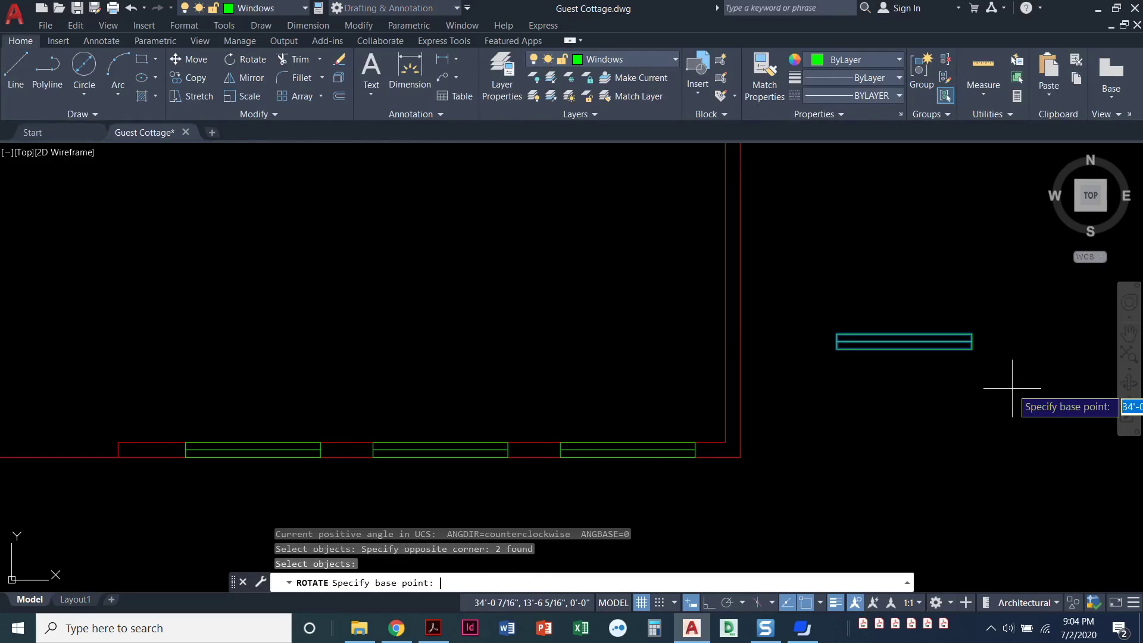
{"action": "left_click", "coordinate": [904, 341]}
{"action": "type", "text": "90"}
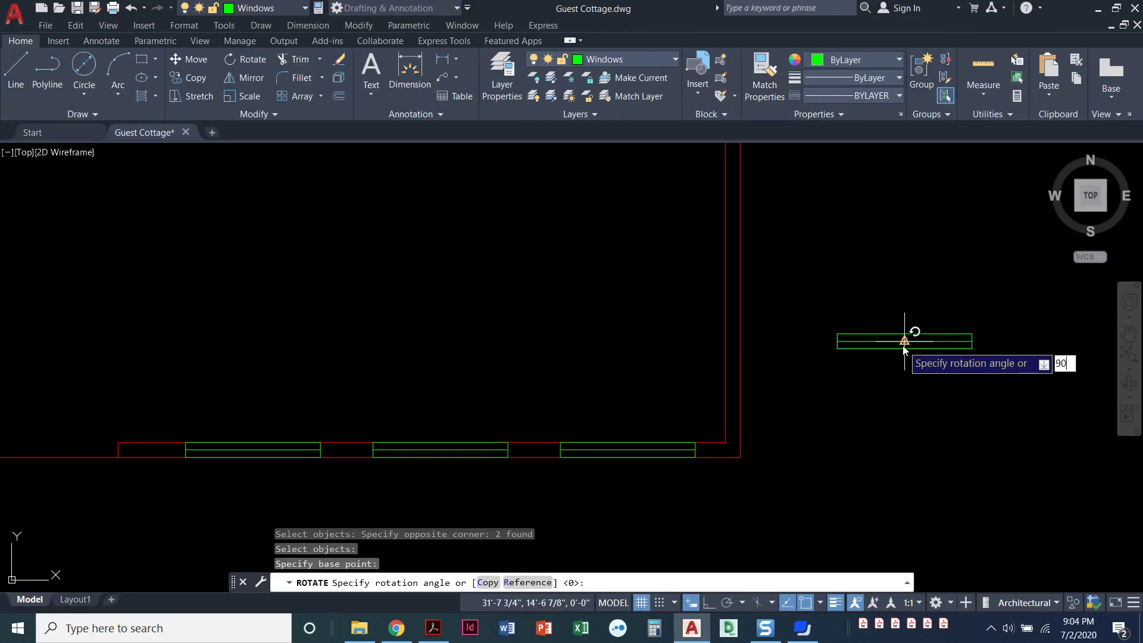
{"action": "key", "text": "Return"}
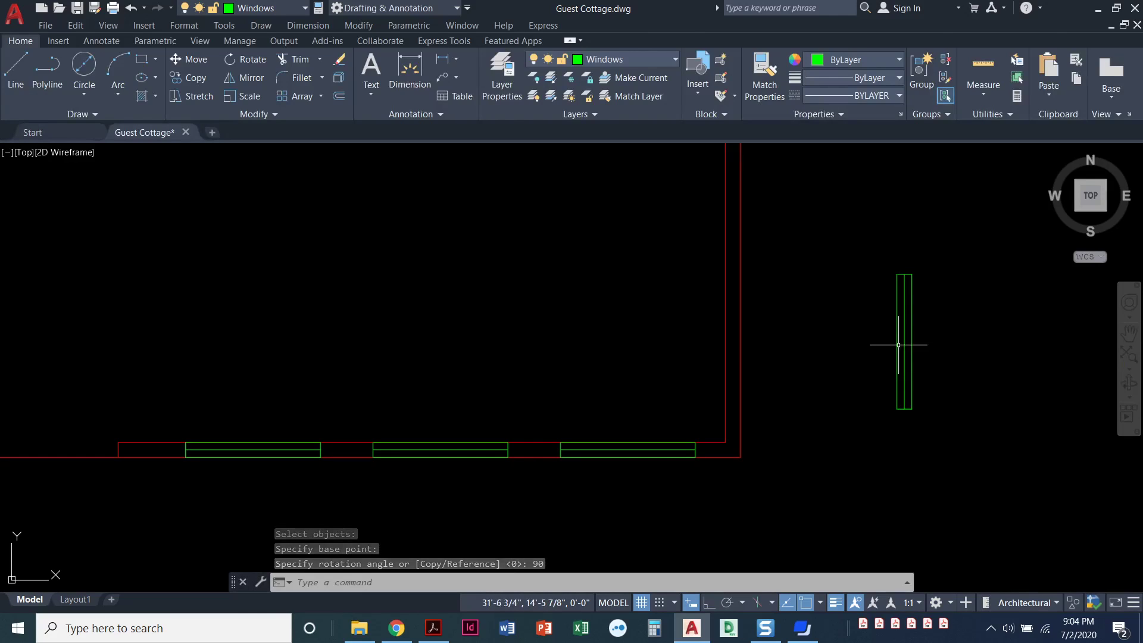
Move the vertical 36" window by its left edge's midpoint onto the outer end of the position line in the left exterior wall.
{"action": "middle_click_drag", "start_coordinate": [869, 376], "coordinate": [896, 370]}
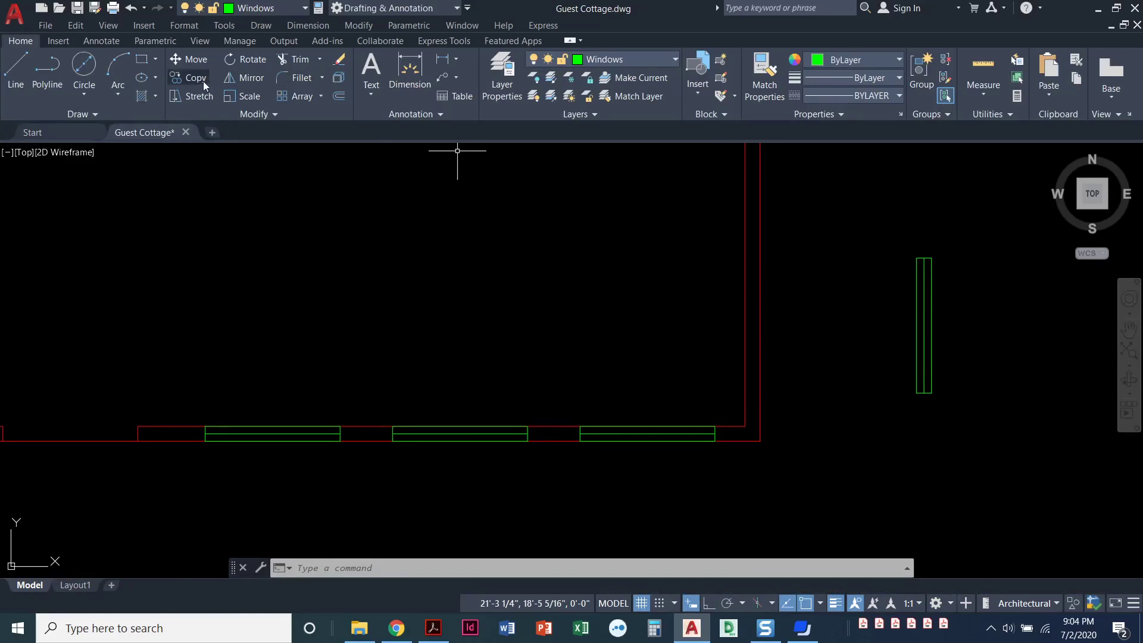
{"action": "left_click", "coordinate": [199, 59]}
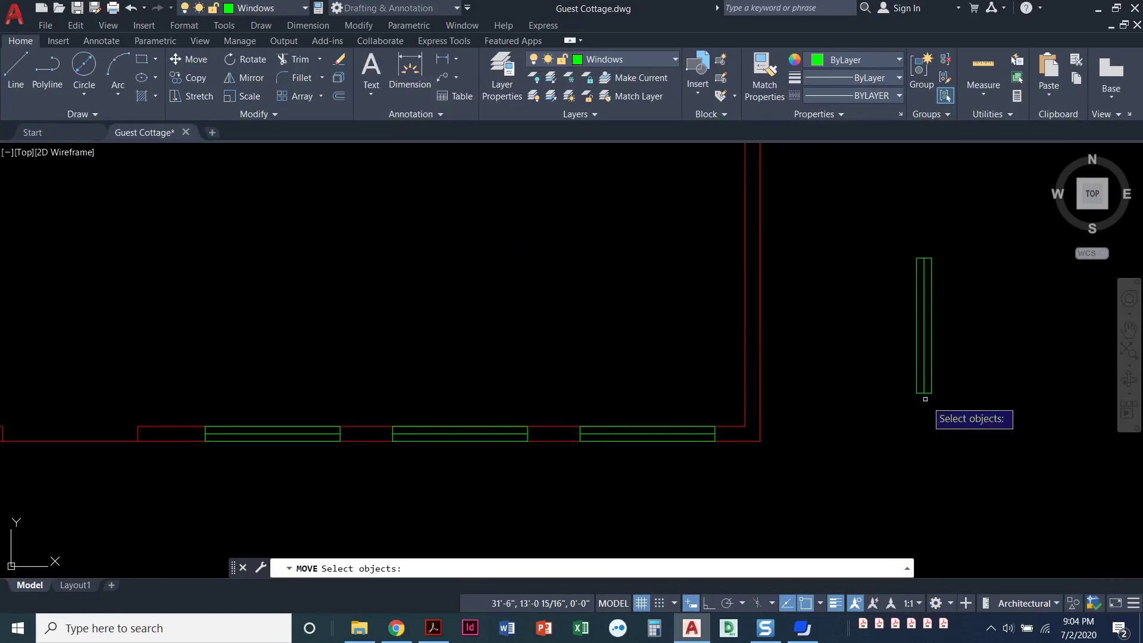
{"action": "left_click", "coordinate": [951, 414]}
{"action": "left_click", "coordinate": [881, 244]}
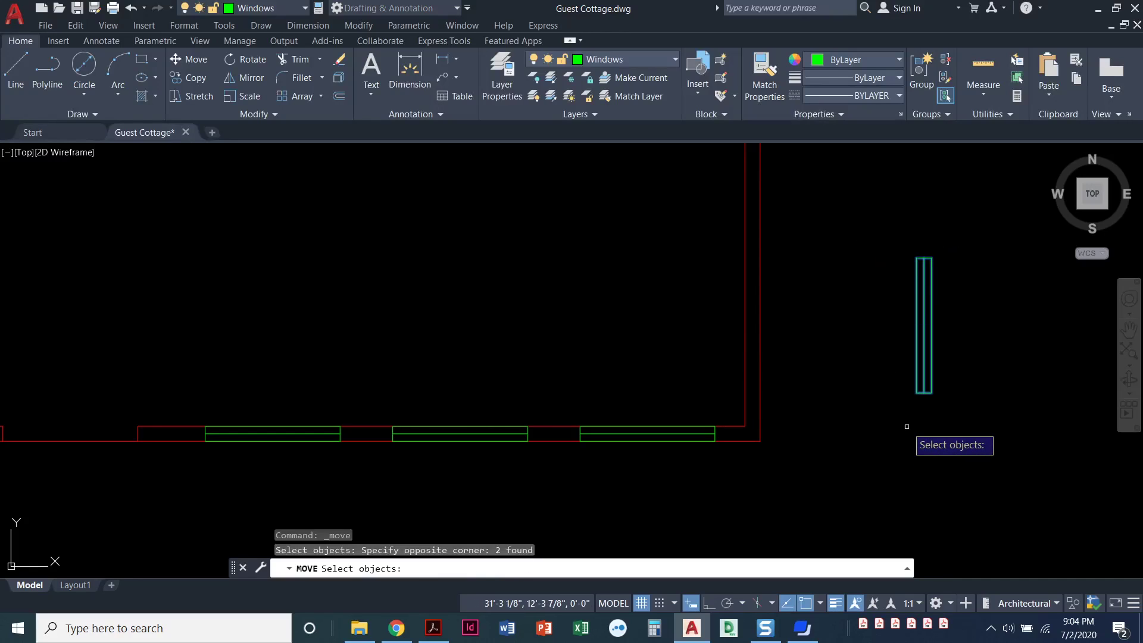
{"action": "key", "text": "Return"}
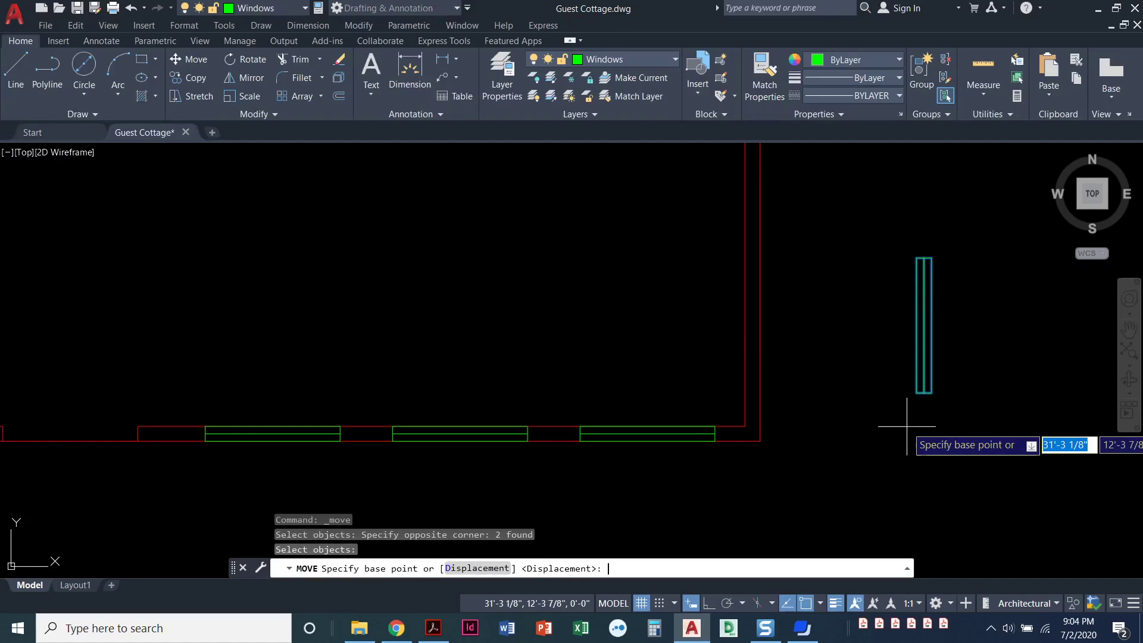
{"action": "left_click", "coordinate": [917, 325]}
{"action": "scroll", "coordinate": [811, 319], "scroll_direction": "down", "scroll_amount": 5}
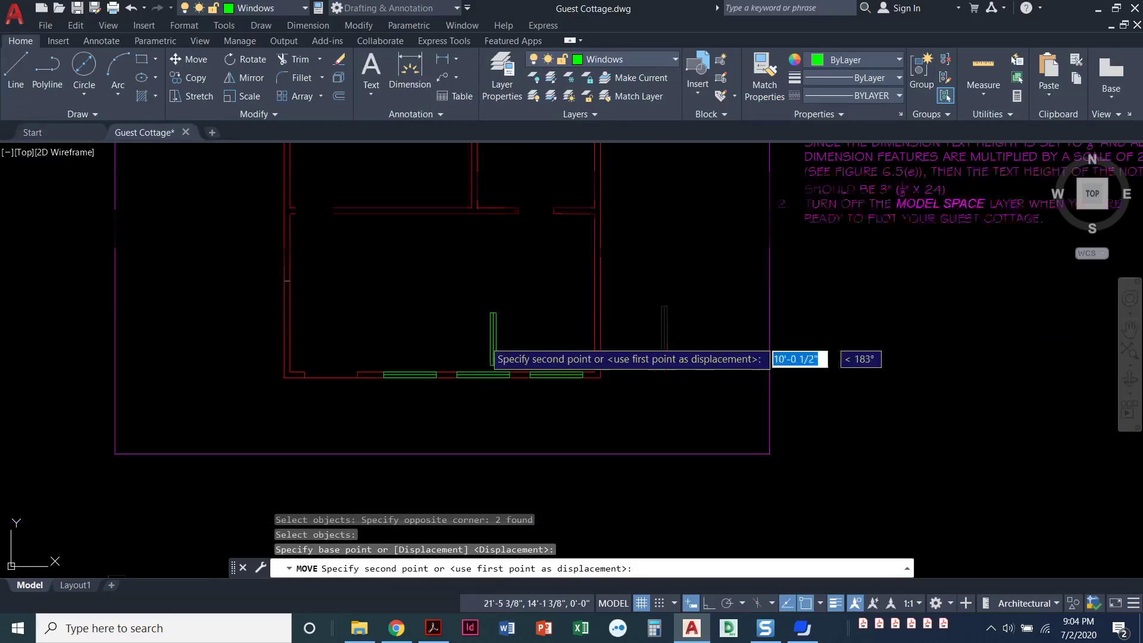
{"action": "scroll", "coordinate": [539, 322], "scroll_direction": "up", "scroll_amount": 5}
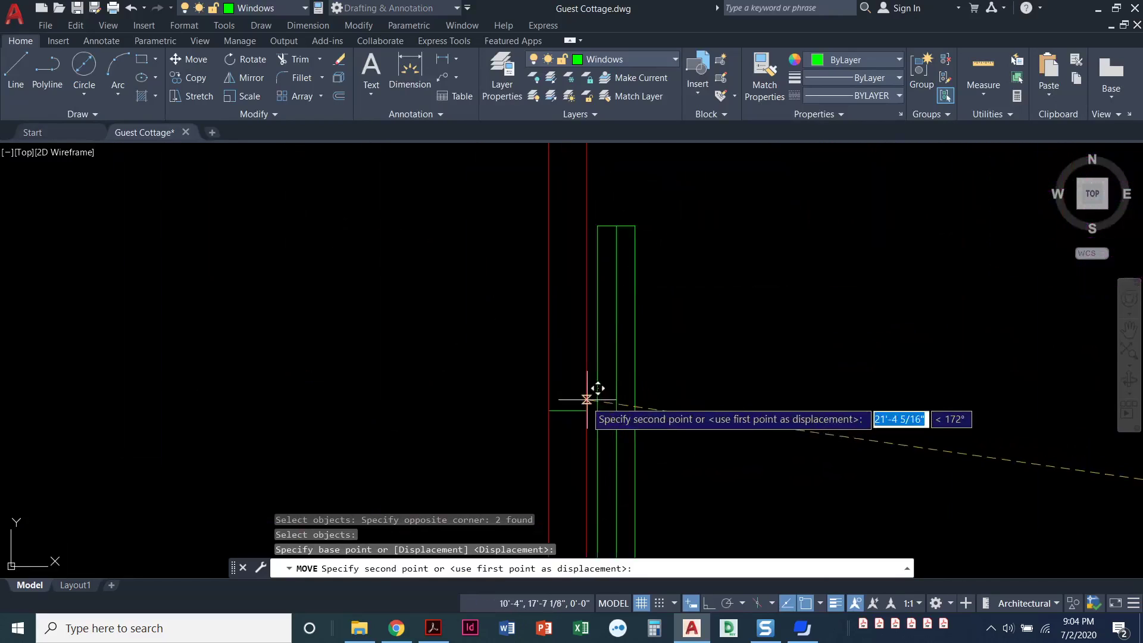
{"action": "left_click", "coordinate": [549, 410]}
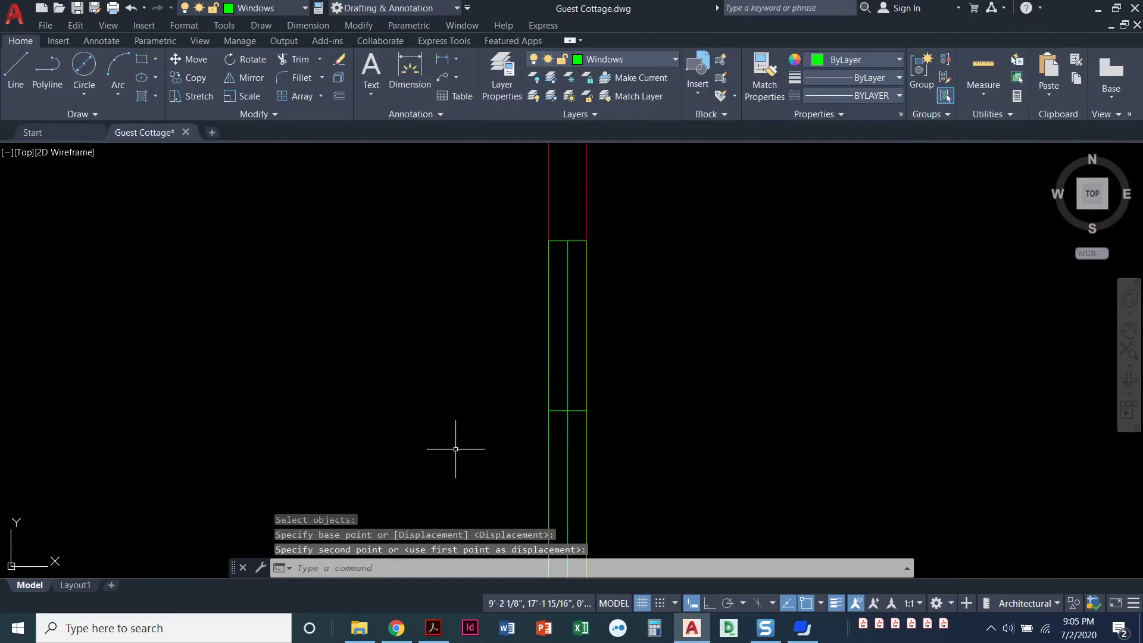
Delete the short position line crossing the middle of the 36" window in the left exterior wall.
{"action": "left_click", "coordinate": [497, 385]}
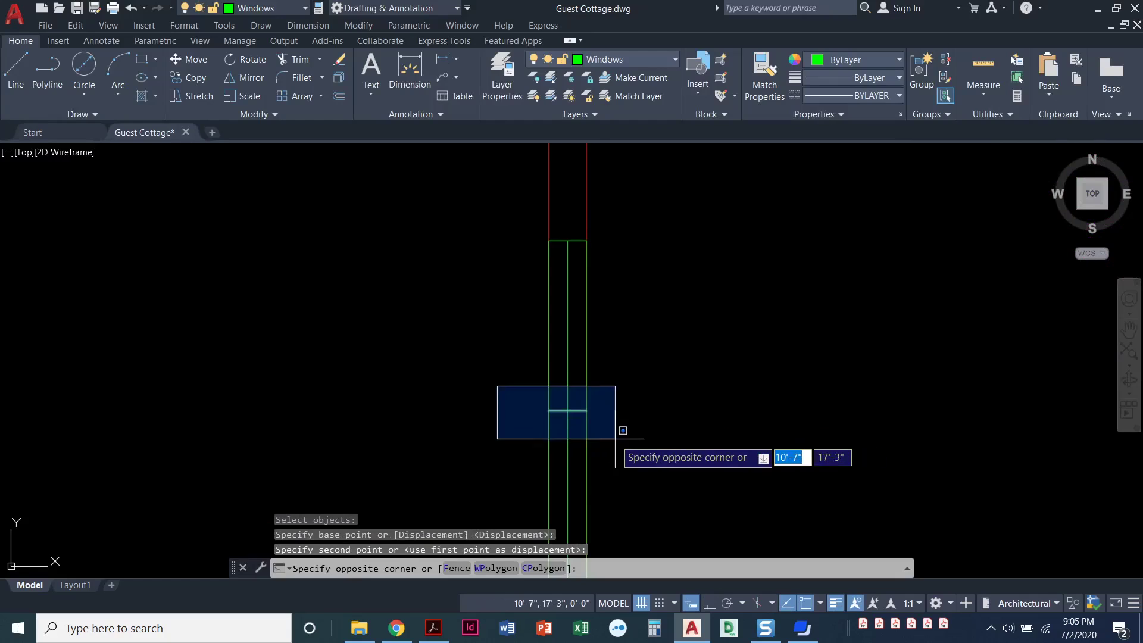
{"action": "key", "text": "Escape"}
{"action": "left_click", "coordinate": [497, 393]}
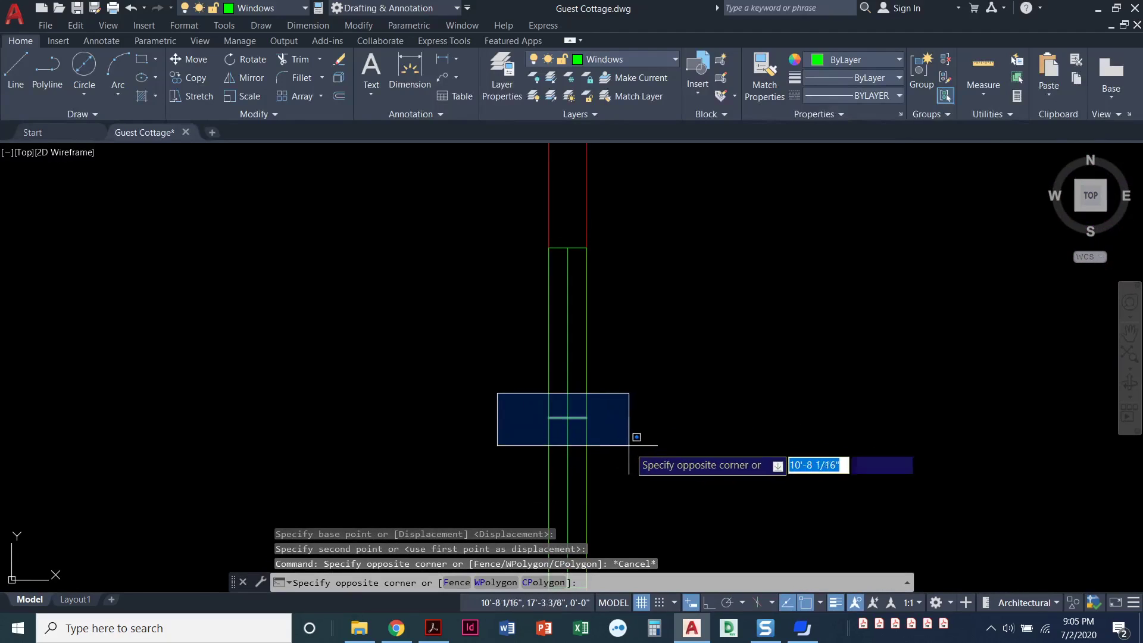
{"action": "left_click", "coordinate": [630, 448]}
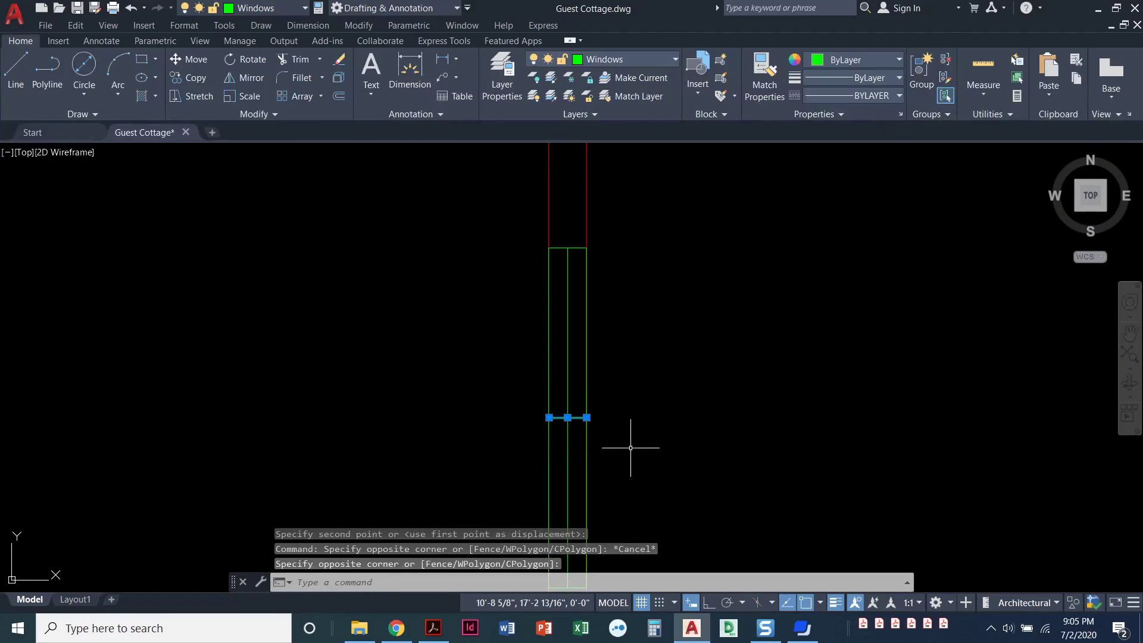
{"action": "key", "text": "Delete"}
{"action": "scroll", "coordinate": [632, 447], "scroll_direction": "down", "scroll_amount": 8}
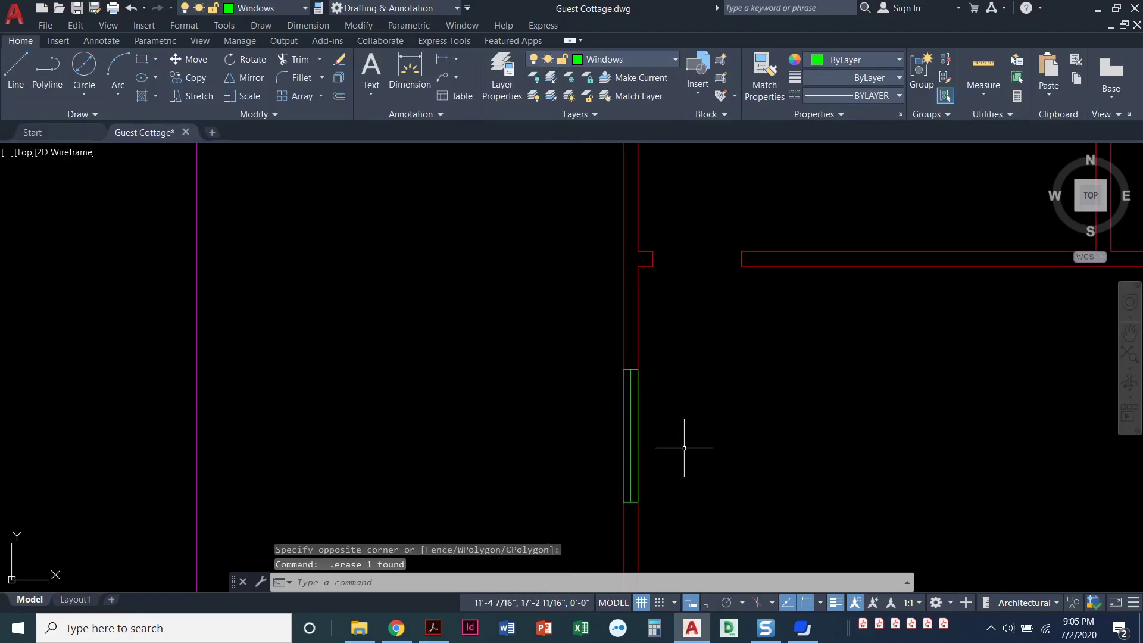
{"action": "mouse_move", "coordinate": [727, 459]}
{"action": "middle_mouse_down"}
{"action": "mouse_move", "coordinate": [595, 434]}
{"action": "mouse_move", "coordinate": [439, 430]}
{"action": "middle_mouse_up"}
{"action": "middle_click_drag", "start_coordinate": [620, 433], "coordinate": [620, 426]}
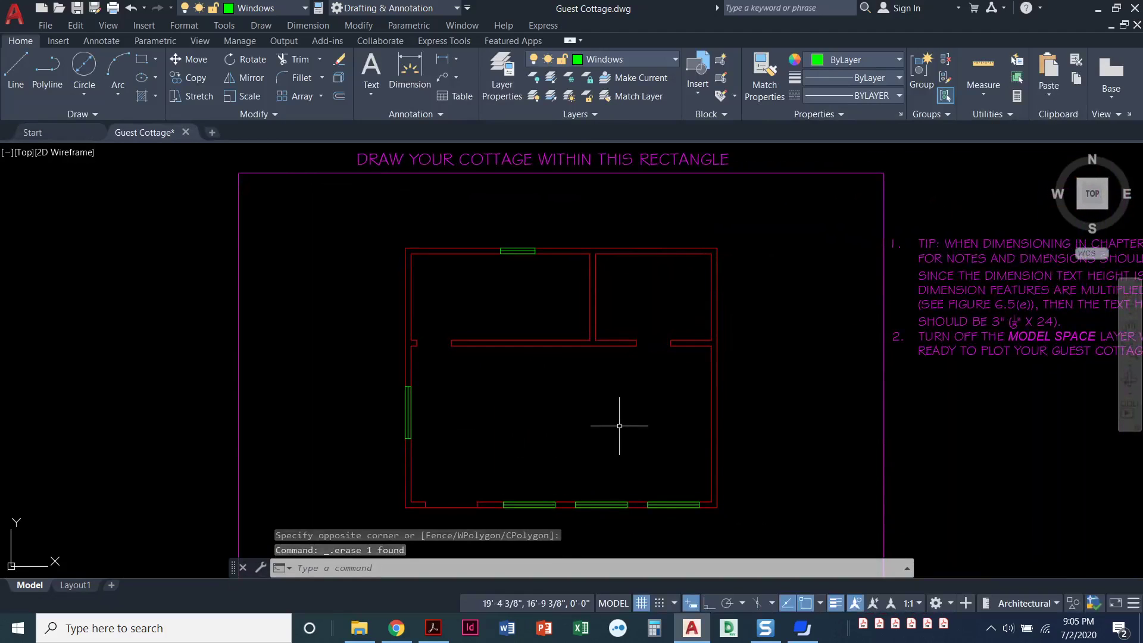